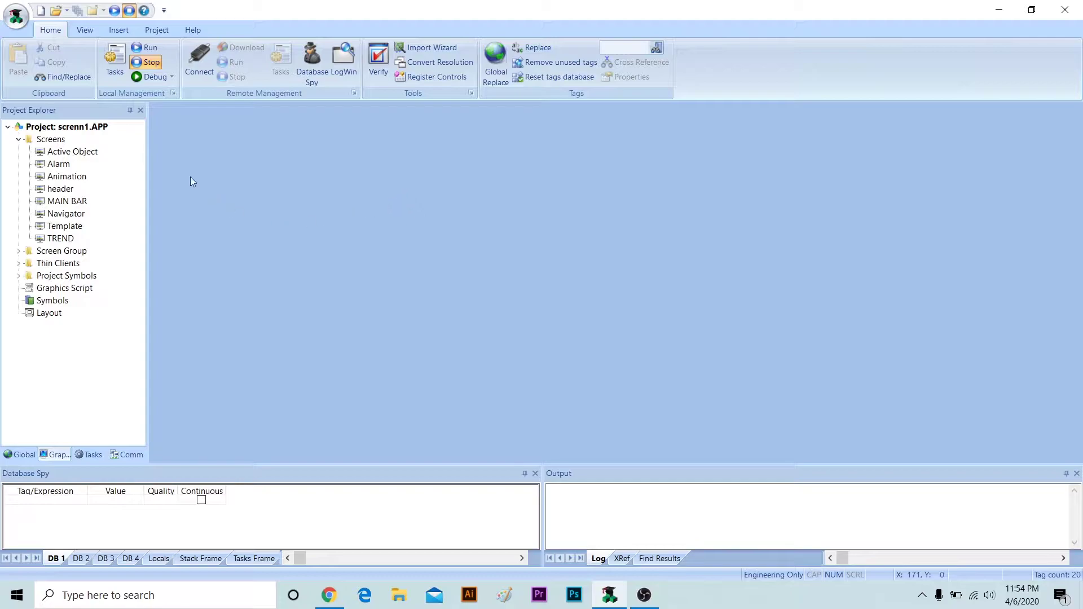
Step: Open the Template screen and save it as a new screen named Grid
{"action": "double_click", "coordinate": [74, 229]}
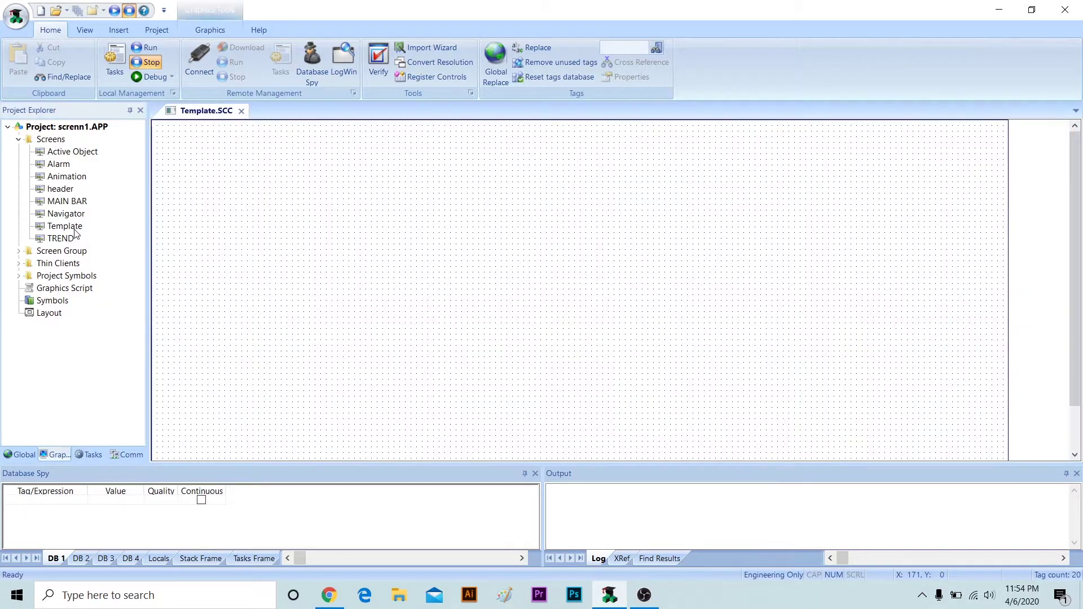
{"action": "left_click", "coordinate": [24, 11]}
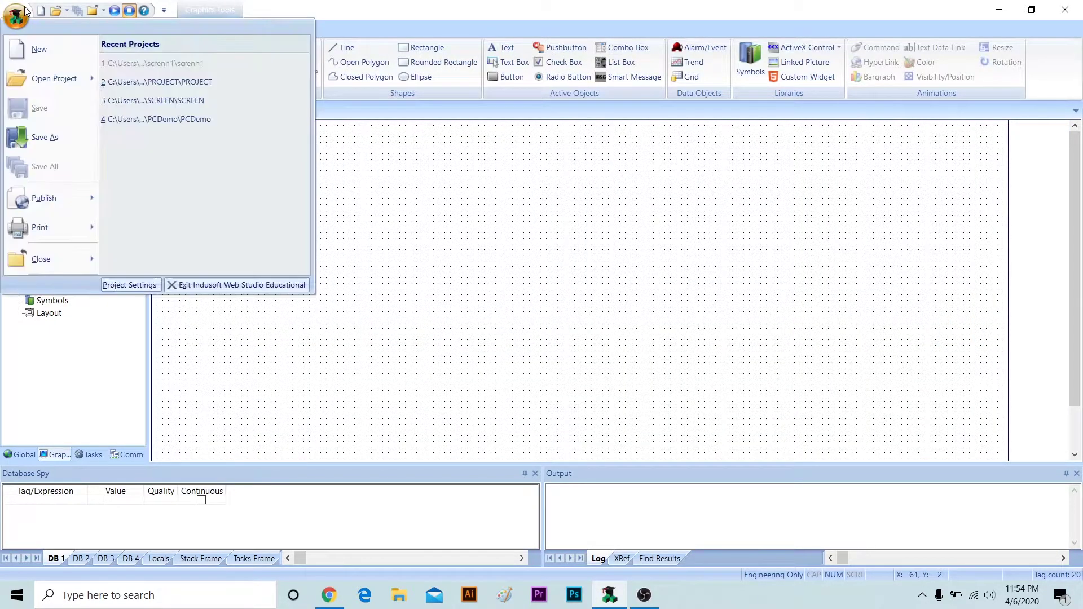
{"action": "left_click", "coordinate": [38, 127]}
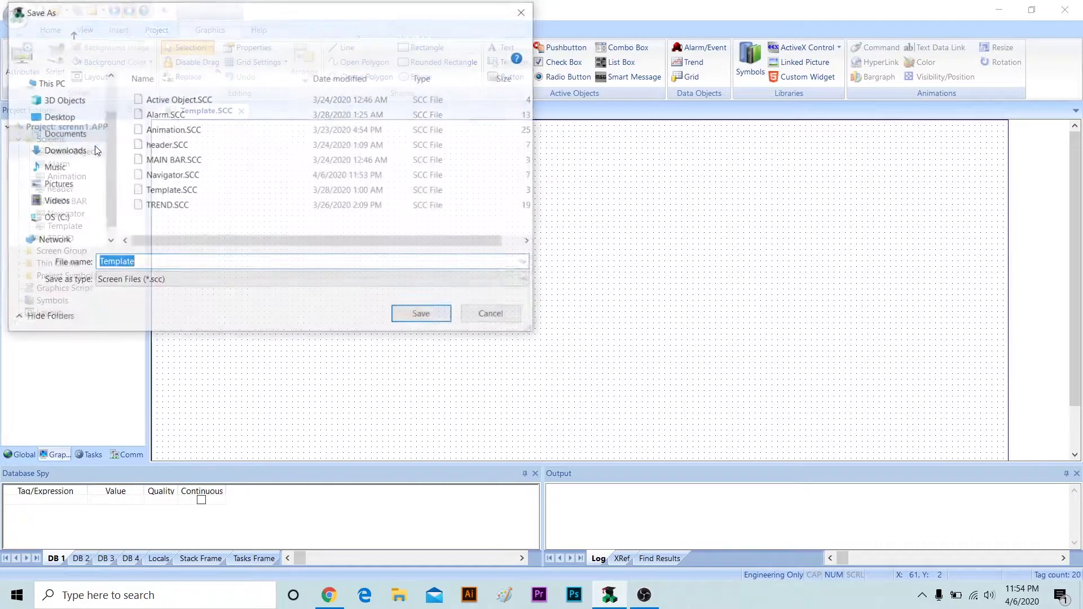
{"action": "type", "text": "G"}
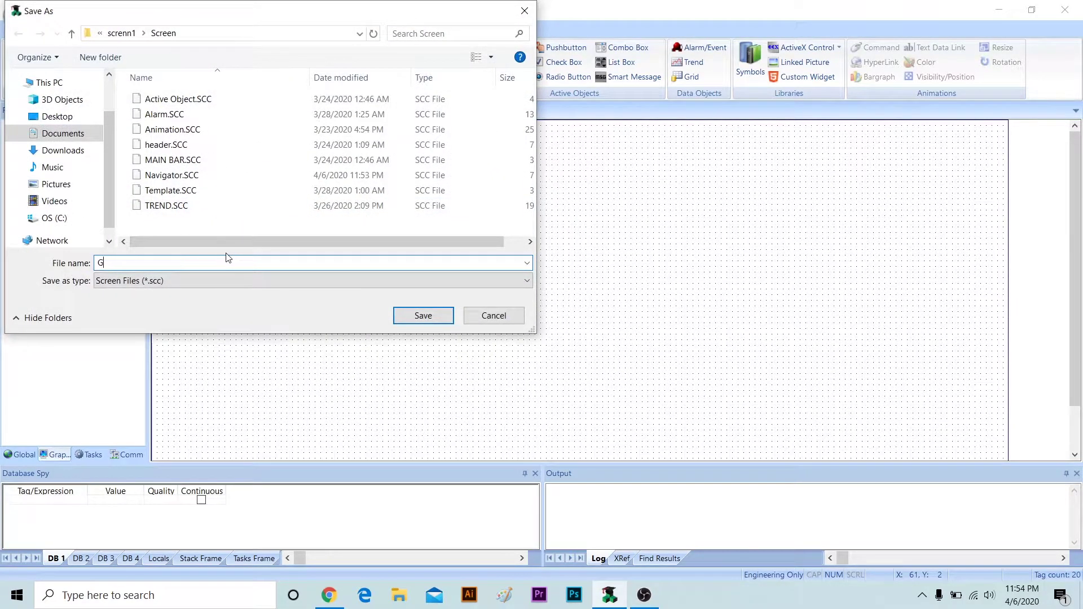
{"action": "type", "text": "rid"}
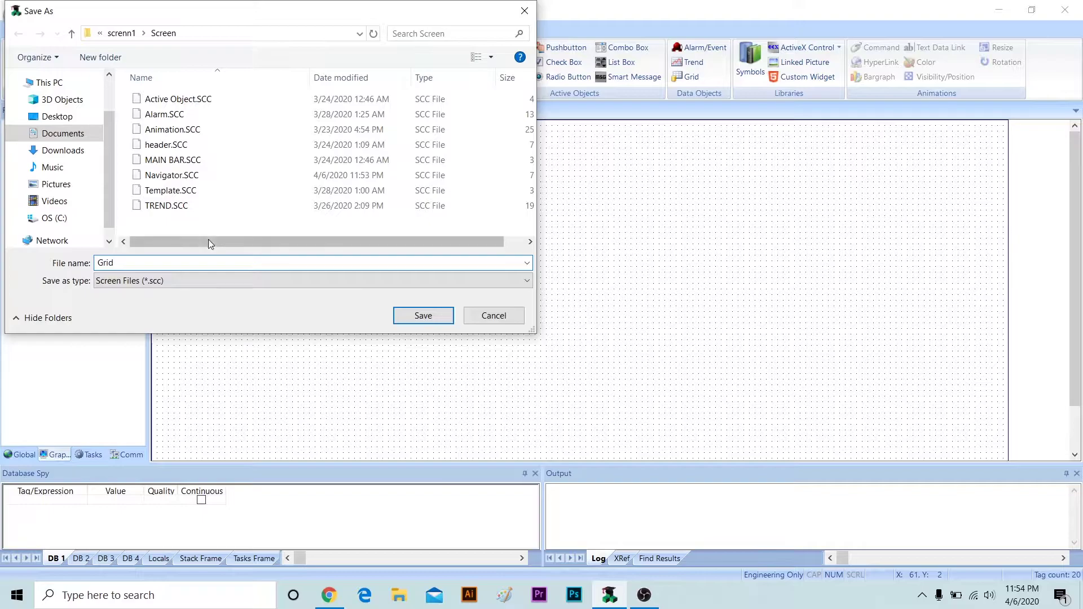
{"action": "left_click", "coordinate": [435, 318]}
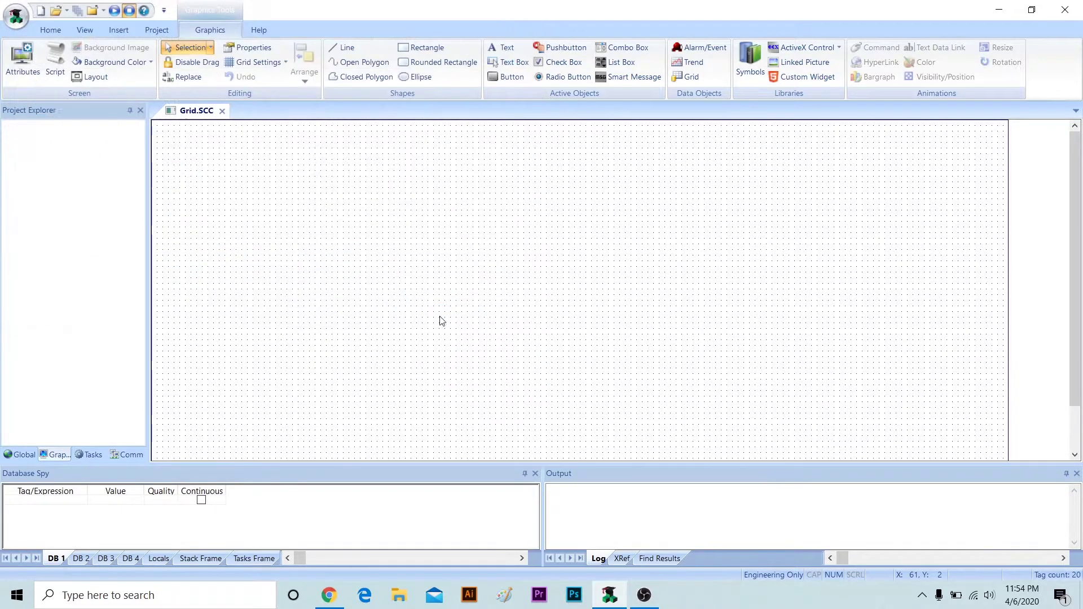
Step: Fill the Grid screen's background with a grey-beige theme color
{"action": "right_click", "coordinate": [282, 241]}
{"action": "left_click", "coordinate": [361, 380]}
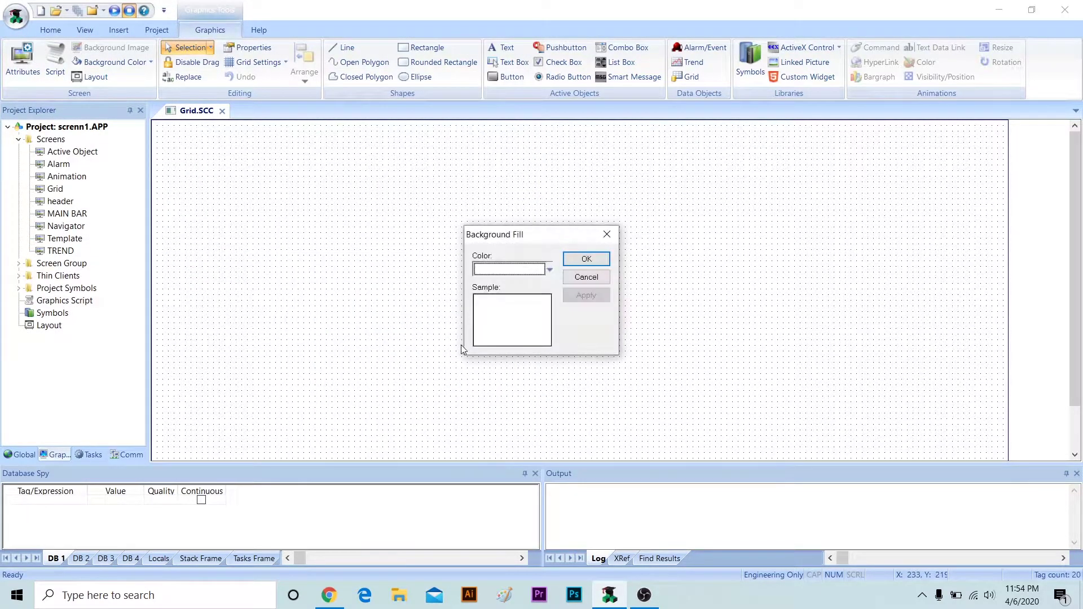
{"action": "left_click", "coordinate": [549, 270]}
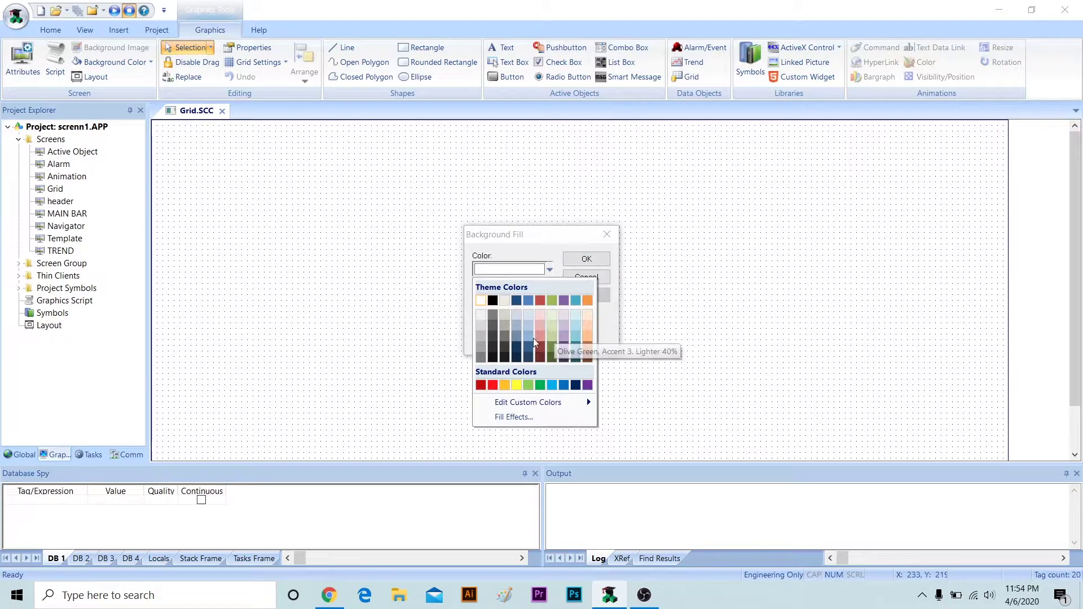
{"action": "left_click", "coordinate": [504, 327]}
{"action": "left_click", "coordinate": [584, 257]}
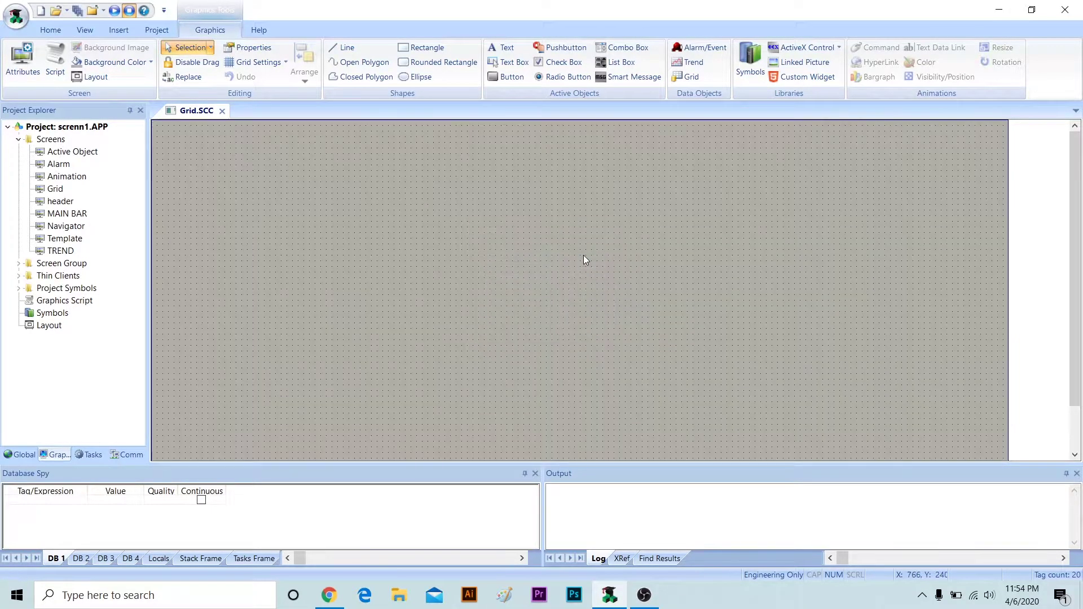
Step: On the Navigator screen, copy the Alarm button to the free space beside it and make the copy open the Grid screen
{"action": "double_click", "coordinate": [77, 228]}
{"action": "left_click", "coordinate": [235, 339]}
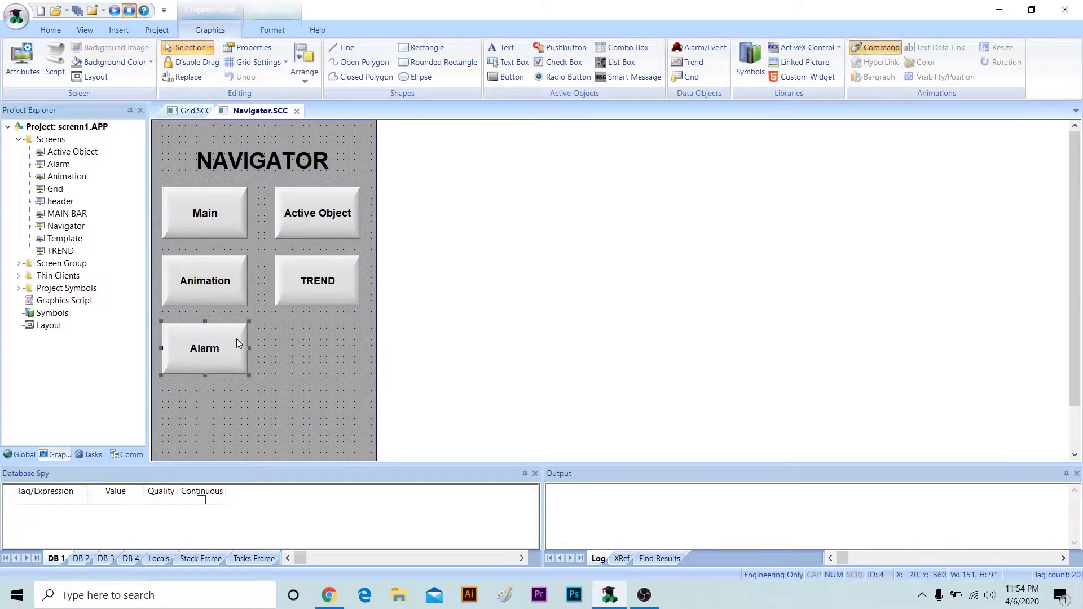
{"action": "left_click_drag", "start_coordinate": [236, 338], "coordinate": [349, 340]}
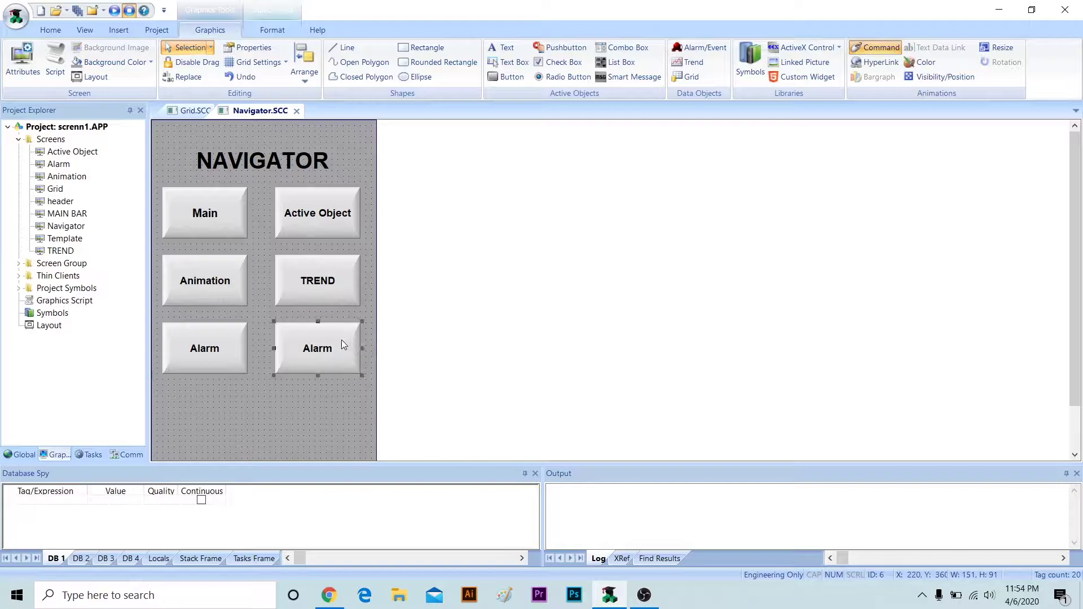
{"action": "double_click", "coordinate": [341, 338]}
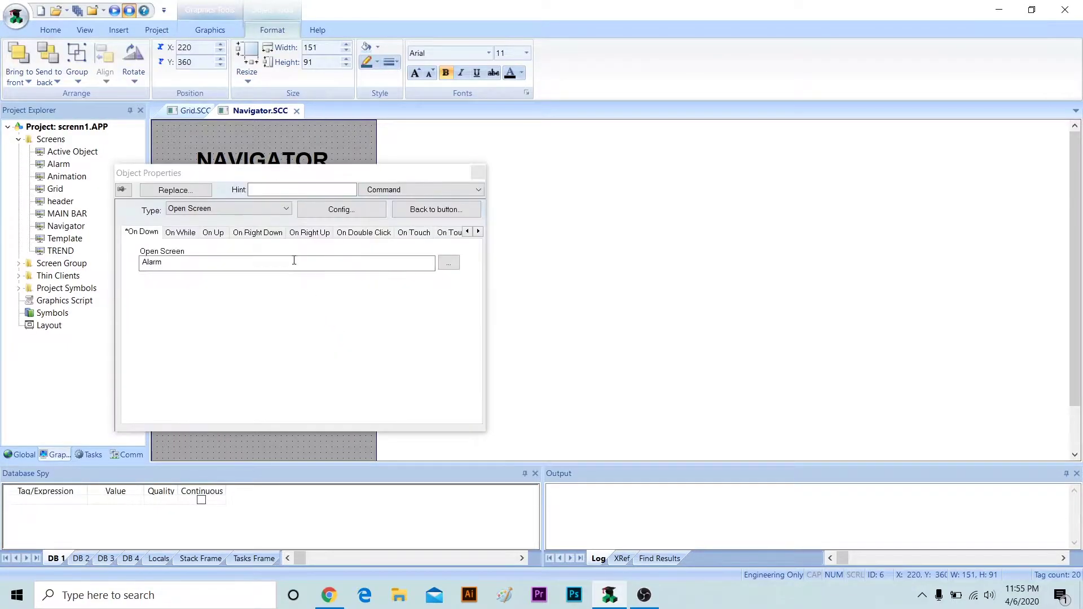
{"action": "left_click", "coordinate": [448, 262]}
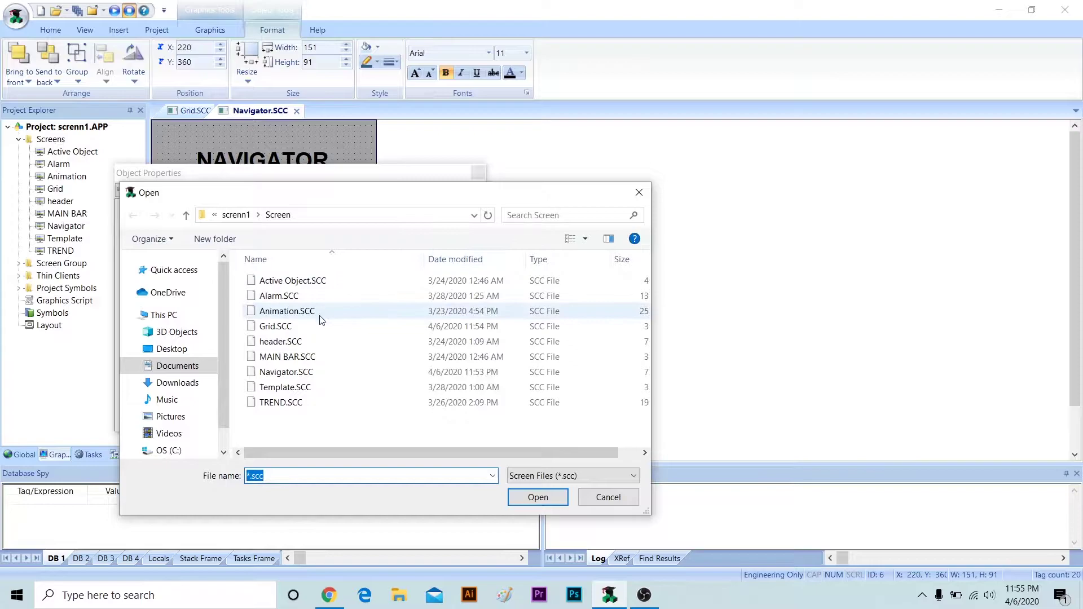
{"action": "double_click", "coordinate": [320, 325]}
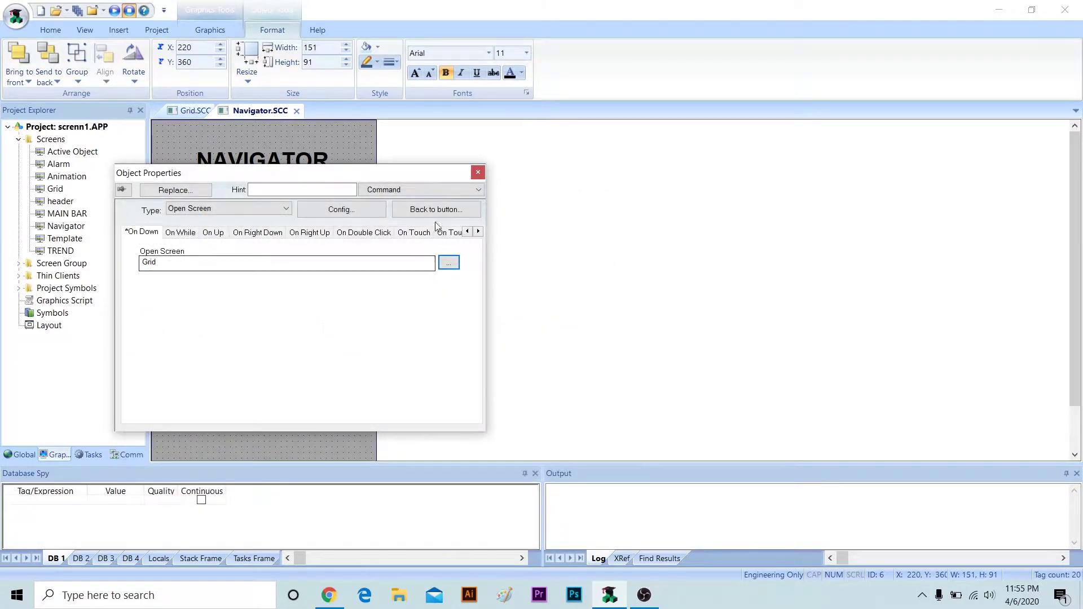
Step: Change the copied button's caption to GRID, and save and close the Navigator screen
{"action": "left_click", "coordinate": [439, 191]}
{"action": "left_click", "coordinate": [442, 201]}
{"action": "left_click_drag", "start_coordinate": [370, 222], "coordinate": [94, 230]}
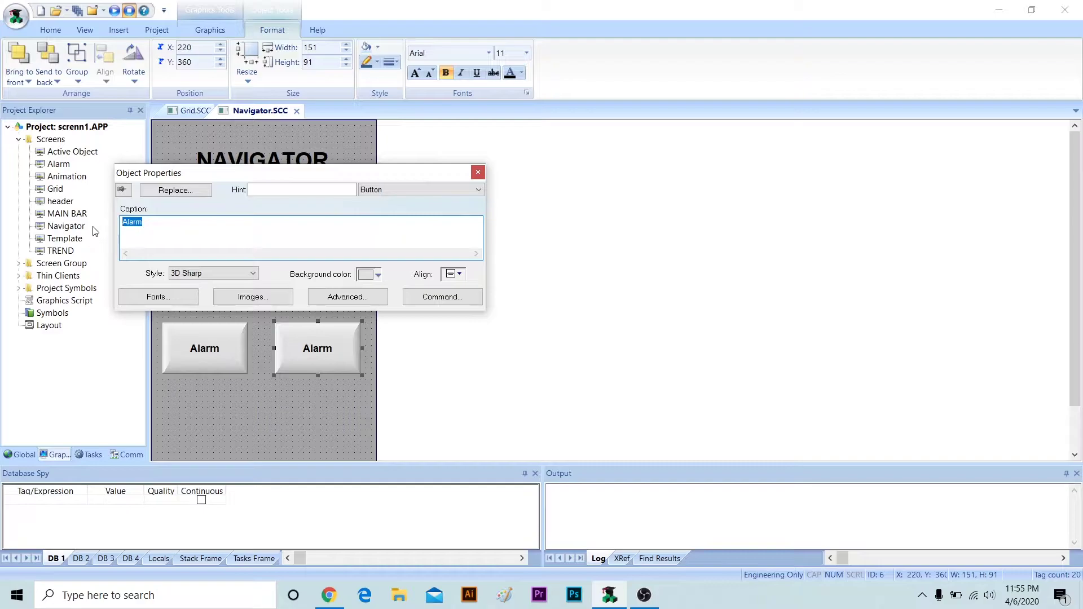
{"action": "type", "text": "GRID"}
{"action": "left_click", "coordinate": [332, 398]}
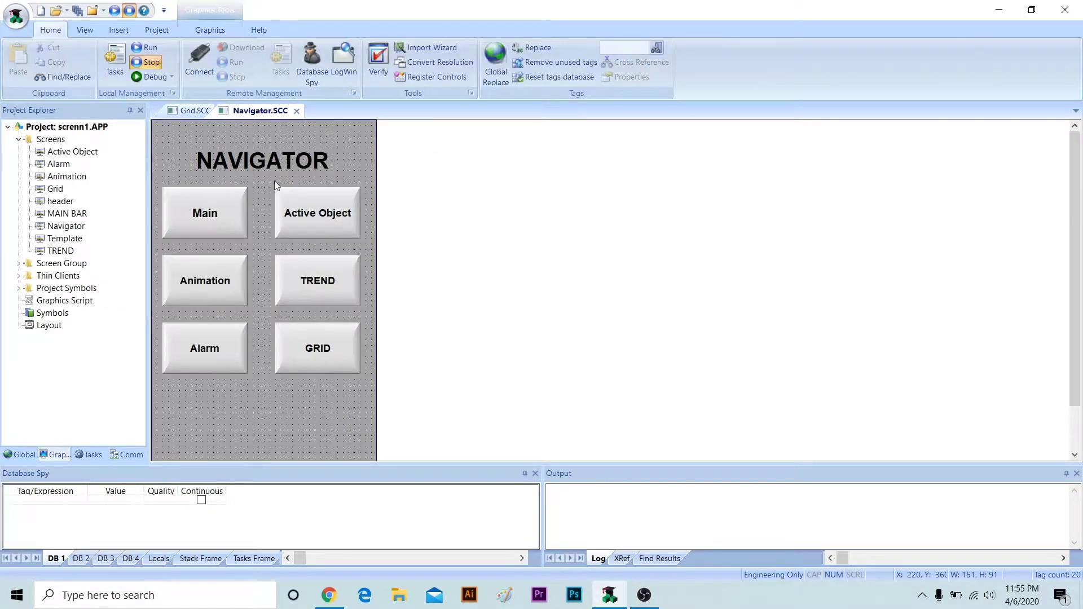
{"action": "left_click", "coordinate": [295, 112]}
{"action": "left_click", "coordinate": [484, 346]}
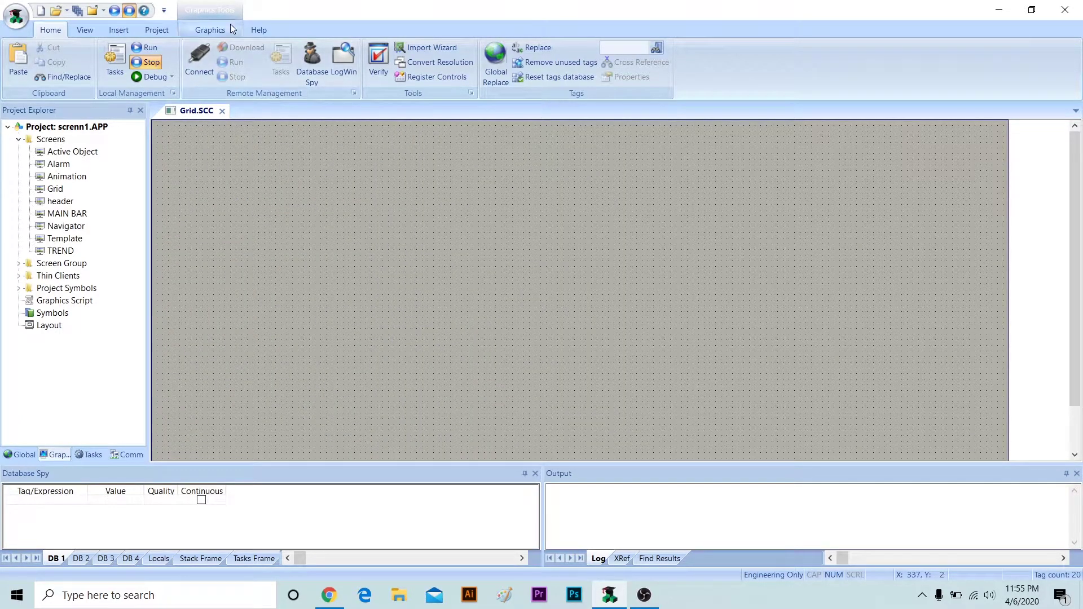
Step: Place a Grid data object about 446 wide and 266 high in the middle of the Grid screen
{"action": "left_click", "coordinate": [211, 30]}
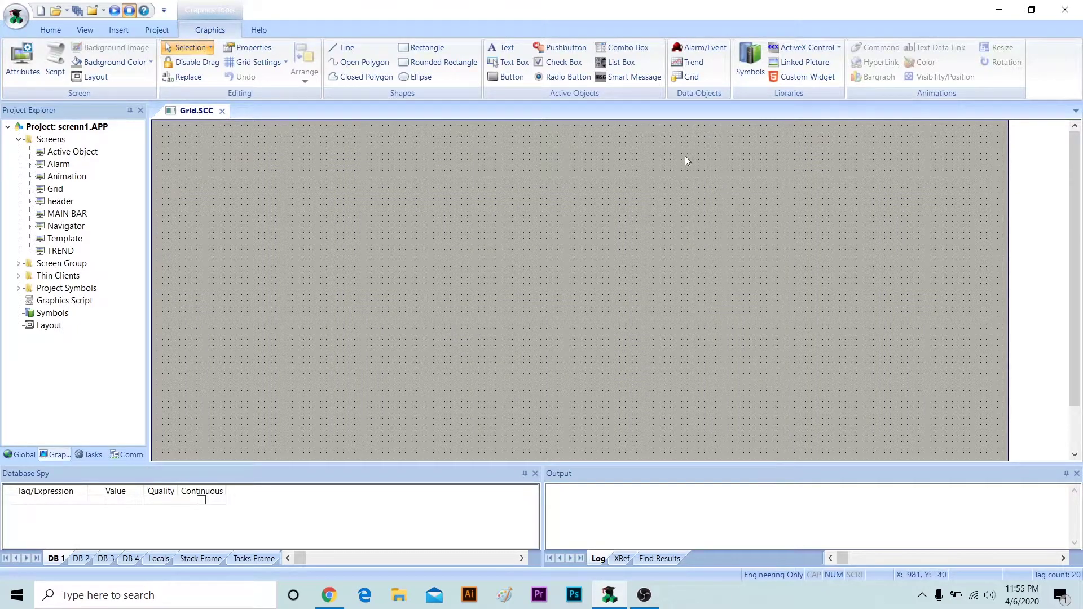
{"action": "left_click", "coordinate": [689, 77]}
{"action": "left_click_drag", "start_coordinate": [440, 190], "coordinate": [692, 341]}
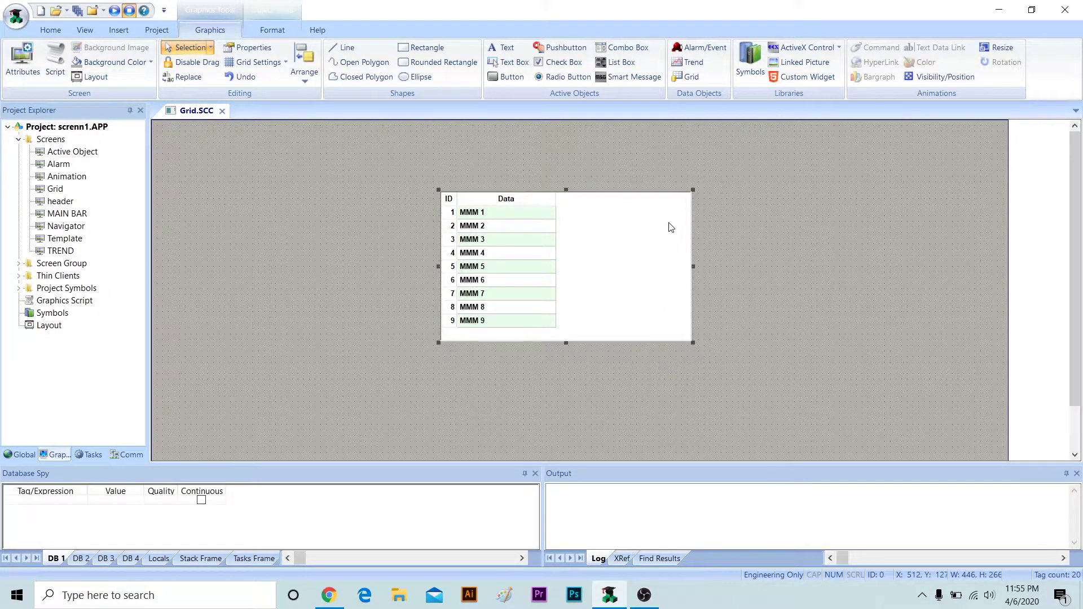
Step: Insert a new class named oEE in the project's global Classes folder
{"action": "left_click", "coordinate": [30, 454]}
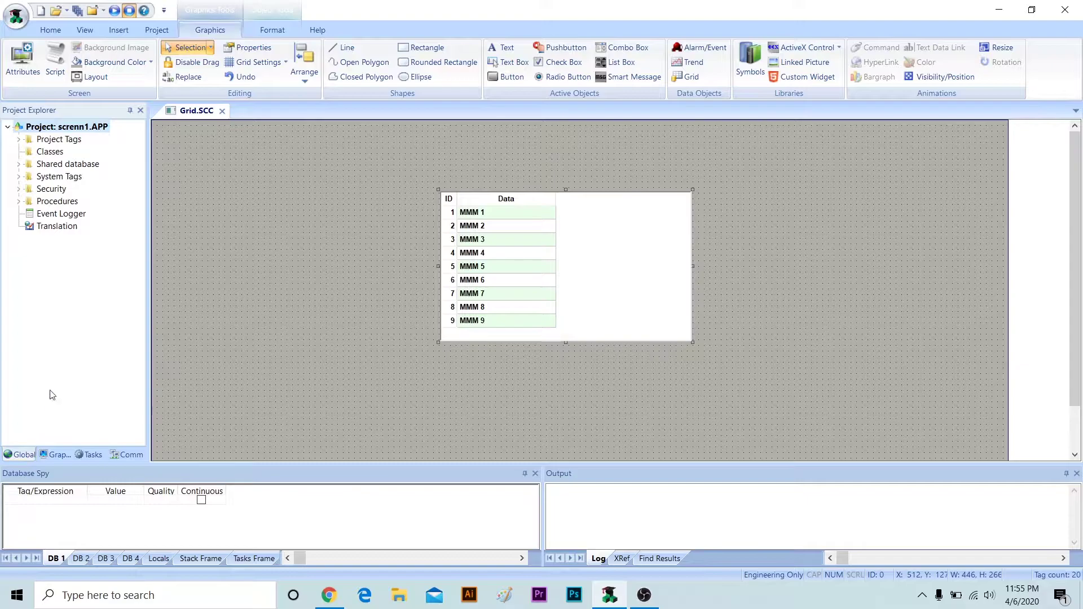
{"action": "left_click", "coordinate": [57, 154]}
{"action": "right_click", "coordinate": [57, 155]}
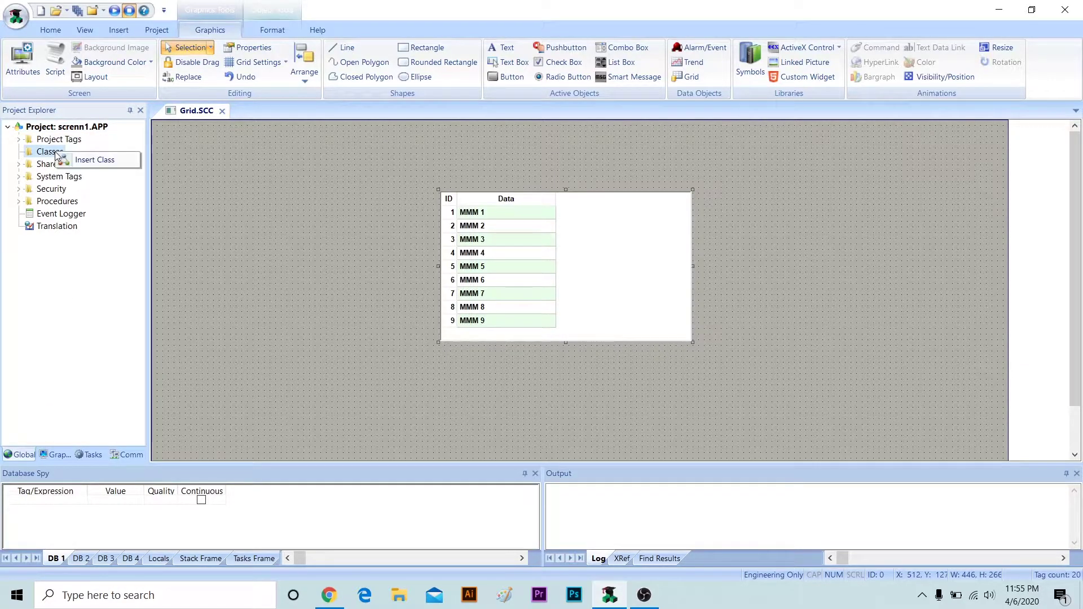
{"action": "left_click", "coordinate": [78, 160]}
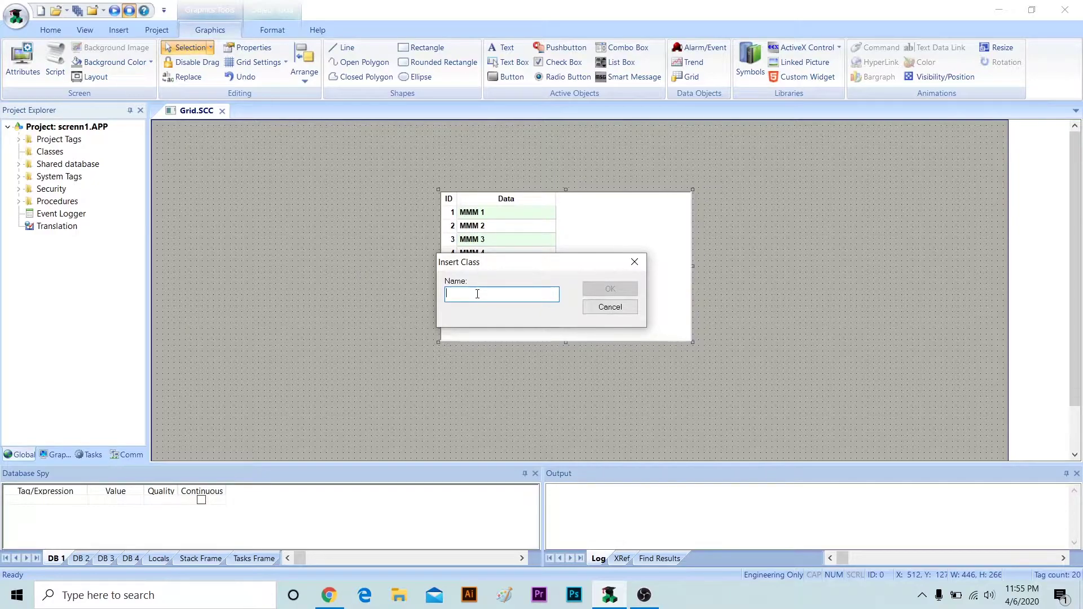
{"action": "type", "text": "OEE"}
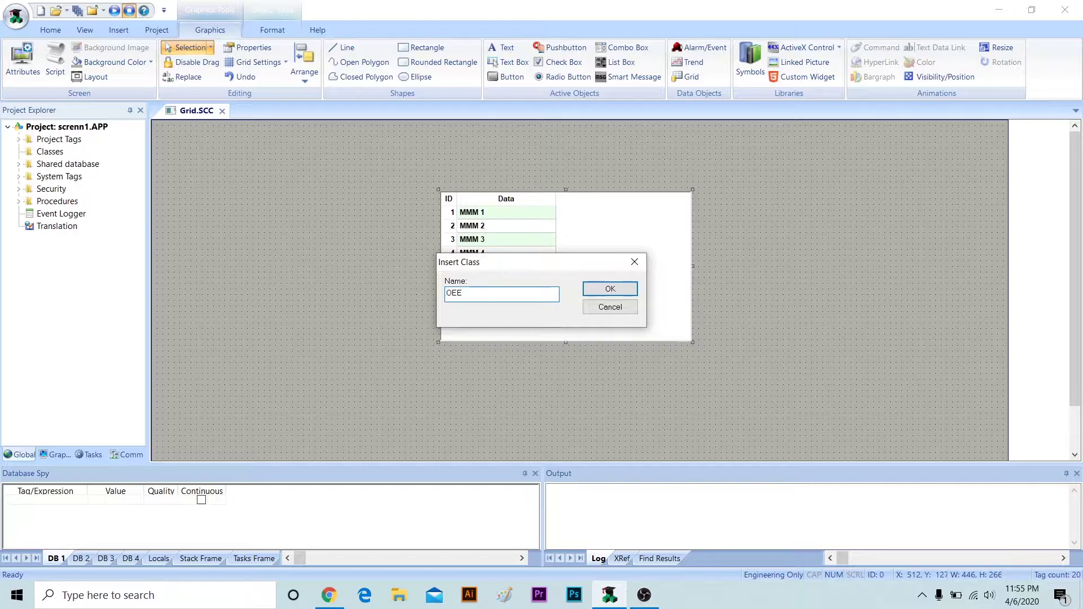
{"action": "key", "text": "BackSpace"}
{"action": "key", "text": "BackSpace"}
{"action": "type", "text": "oEE"}
{"action": "left_click", "coordinate": [631, 288]}
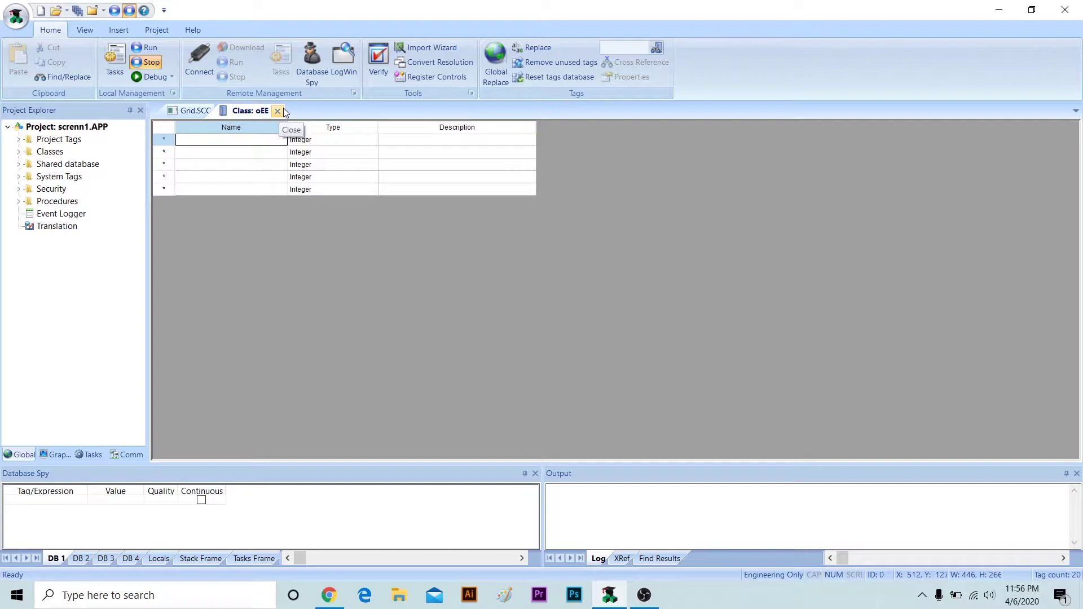
Step: Add the members UpTime and DownTime to the oEE class, both of type Integer, and close the class sheet
{"action": "left_click", "coordinate": [255, 145]}
{"action": "type", "text": "UpTime"}
{"action": "left_click", "coordinate": [368, 147]}
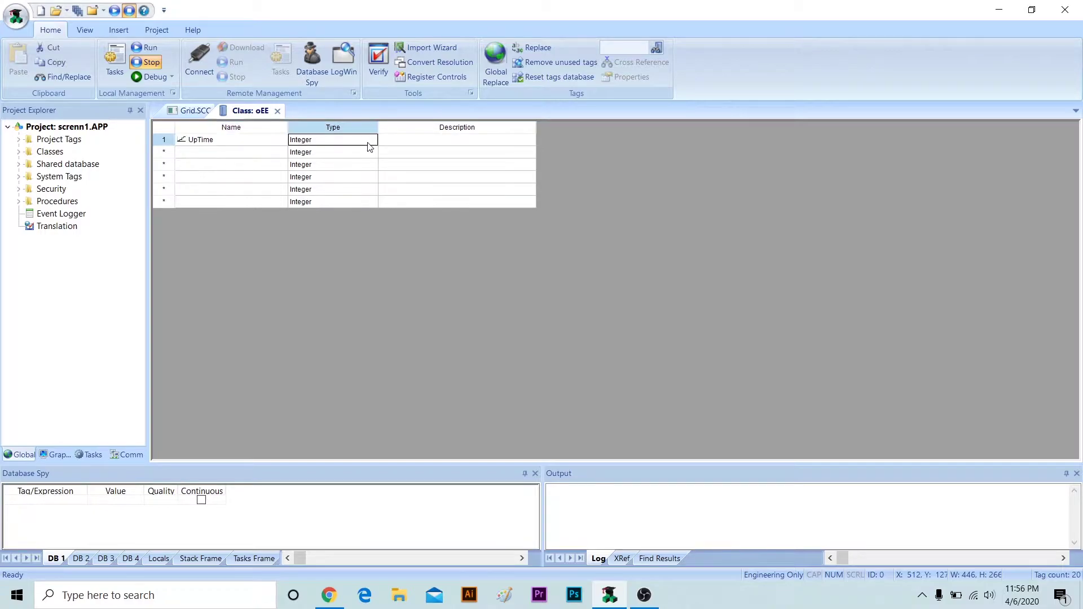
{"action": "left_click", "coordinate": [370, 147]}
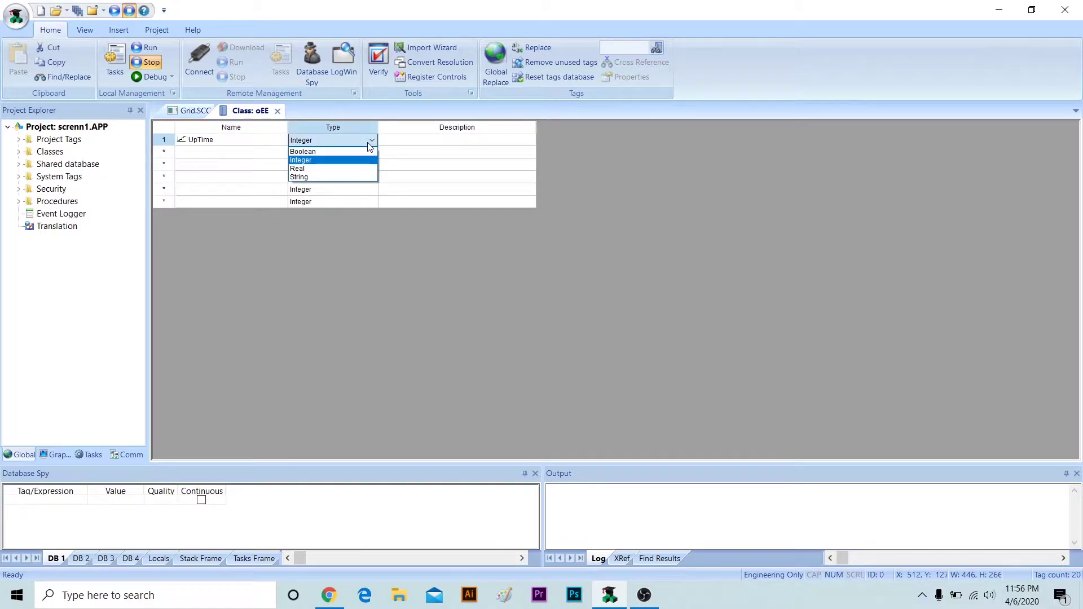
{"action": "left_click", "coordinate": [237, 156]}
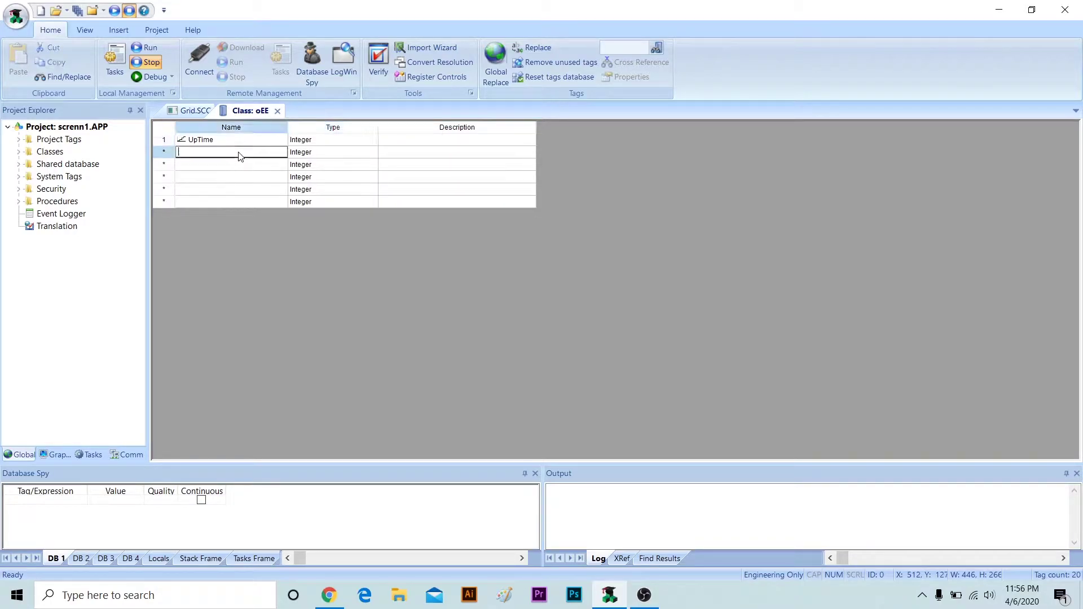
{"action": "type", "text": "DownTime"}
{"action": "left_click", "coordinate": [356, 158]}
{"action": "left_click", "coordinate": [355, 159]}
{"action": "left_click", "coordinate": [356, 158]}
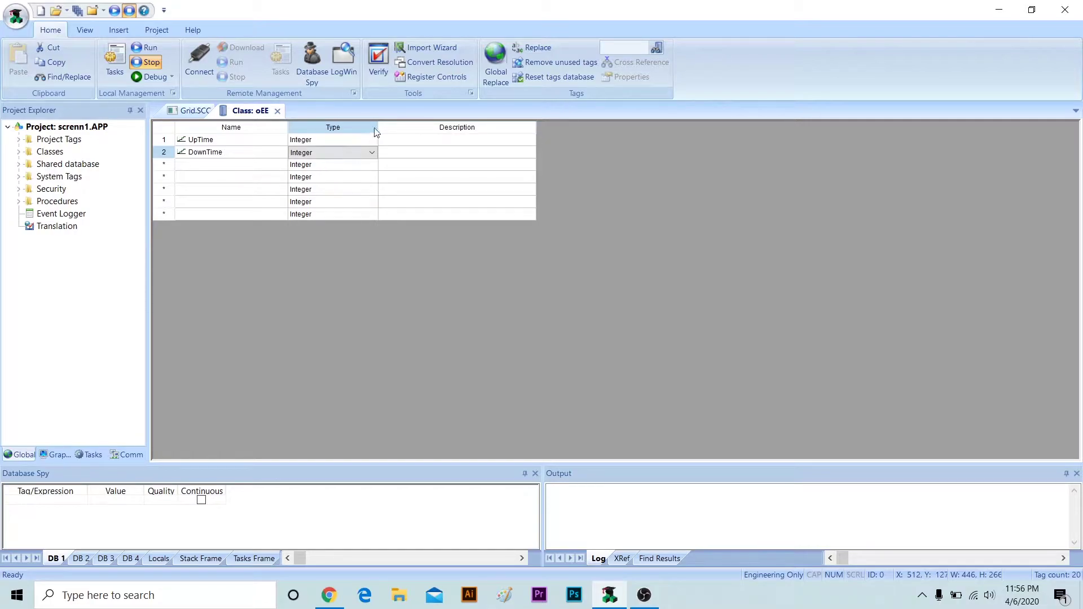
{"action": "left_click", "coordinate": [277, 111]}
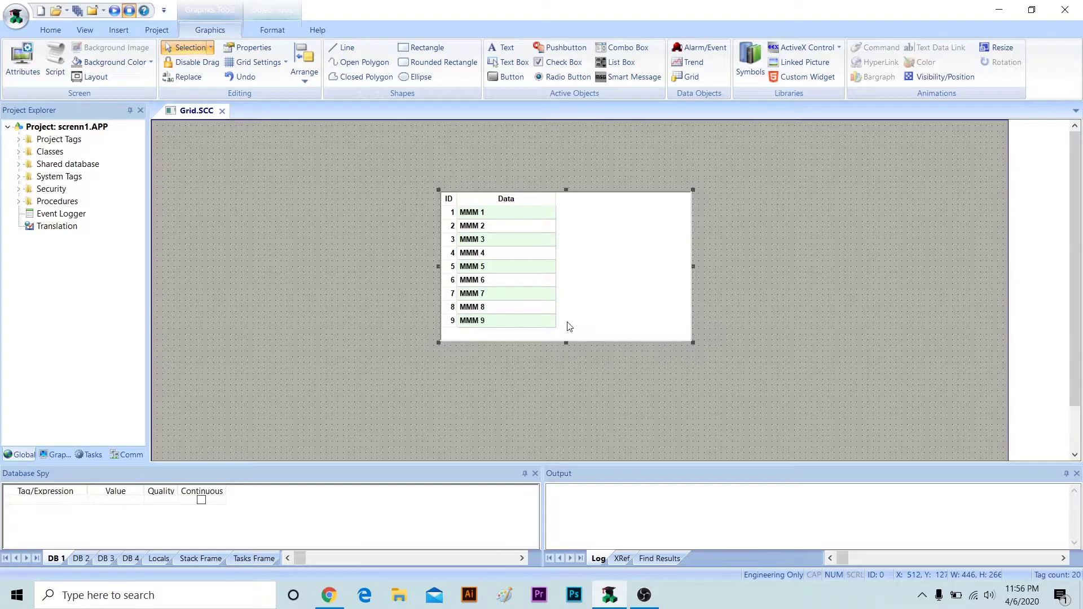
Step: Examine the grid object's properties and its text file data source settings, leaving them unchanged
{"action": "double_click", "coordinate": [593, 300]}
{"action": "left_click_drag", "start_coordinate": [346, 174], "coordinate": [530, 152]}
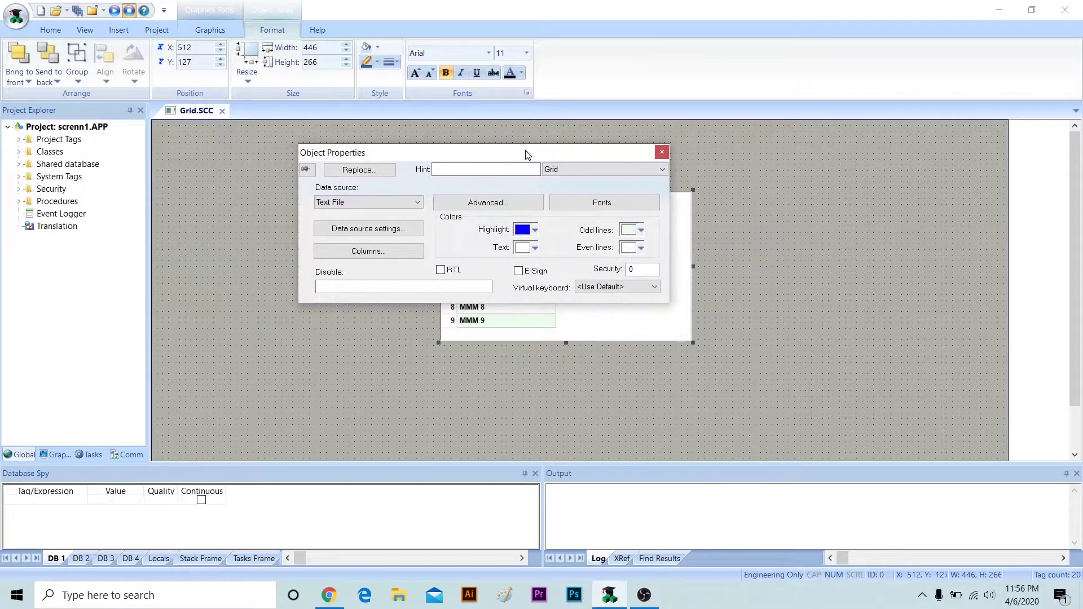
{"action": "left_click", "coordinate": [407, 229]}
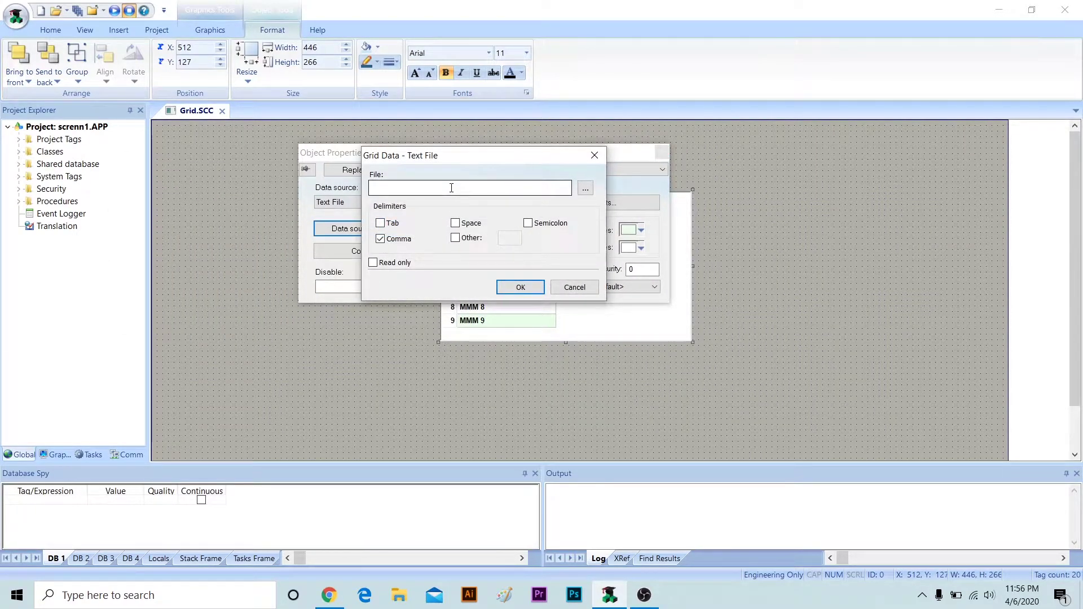
{"action": "left_click", "coordinate": [603, 161]}
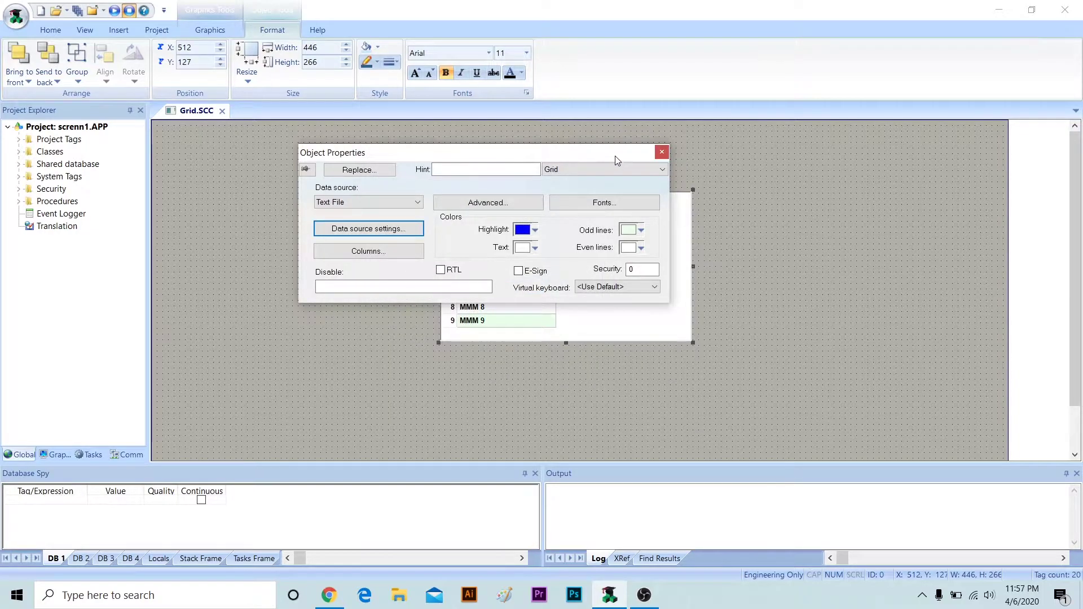
{"action": "left_click", "coordinate": [662, 153]}
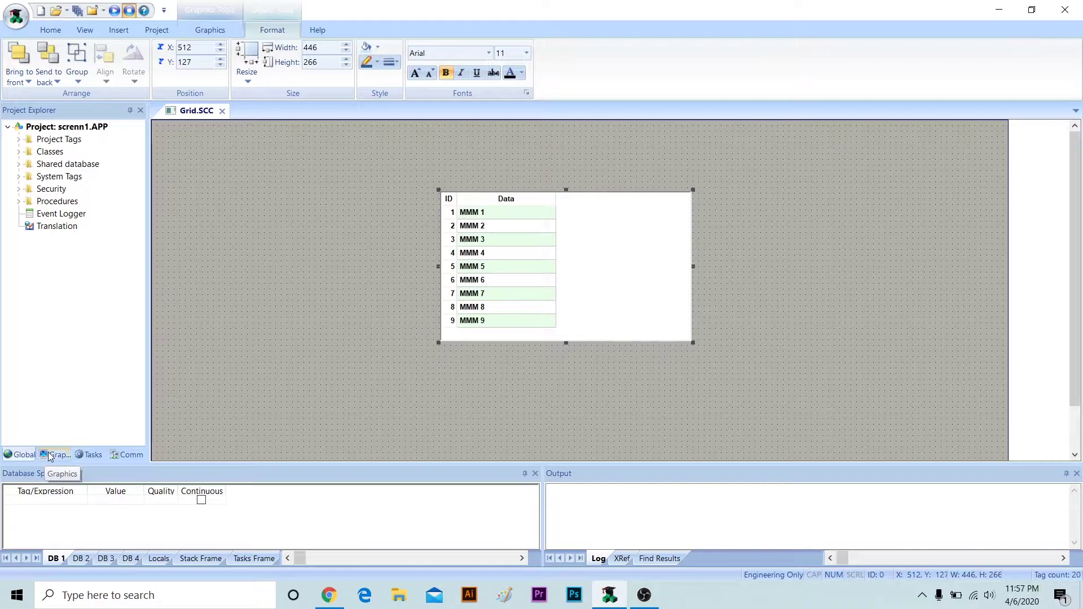
Step: Add a project tag named oEE_Tags with the type oEE in the tags datasheet
{"action": "left_click", "coordinate": [21, 143]}
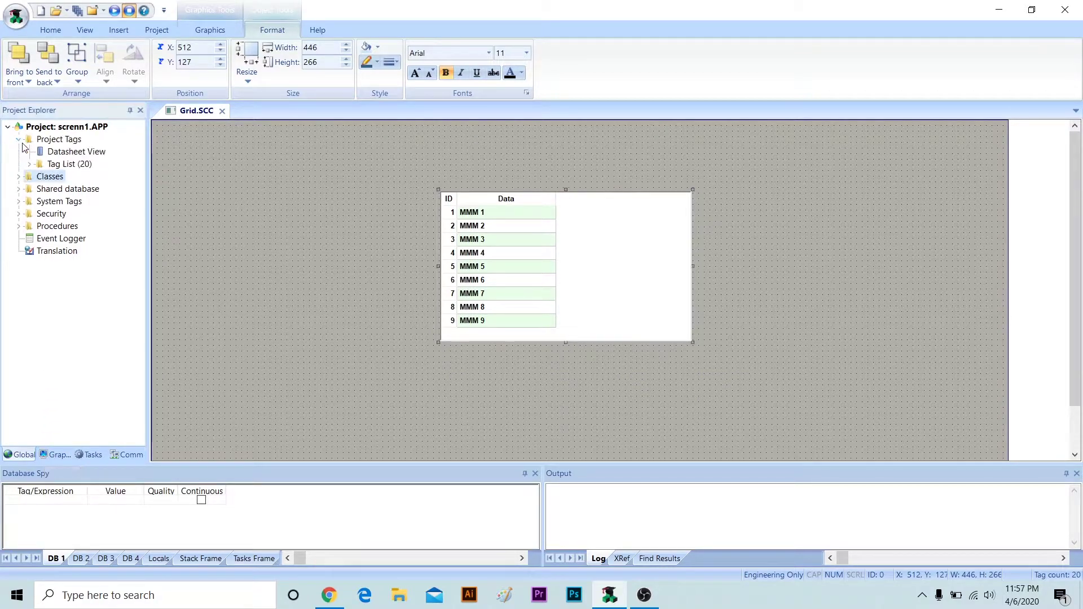
{"action": "double_click", "coordinate": [80, 166]}
{"action": "double_click", "coordinate": [76, 151]}
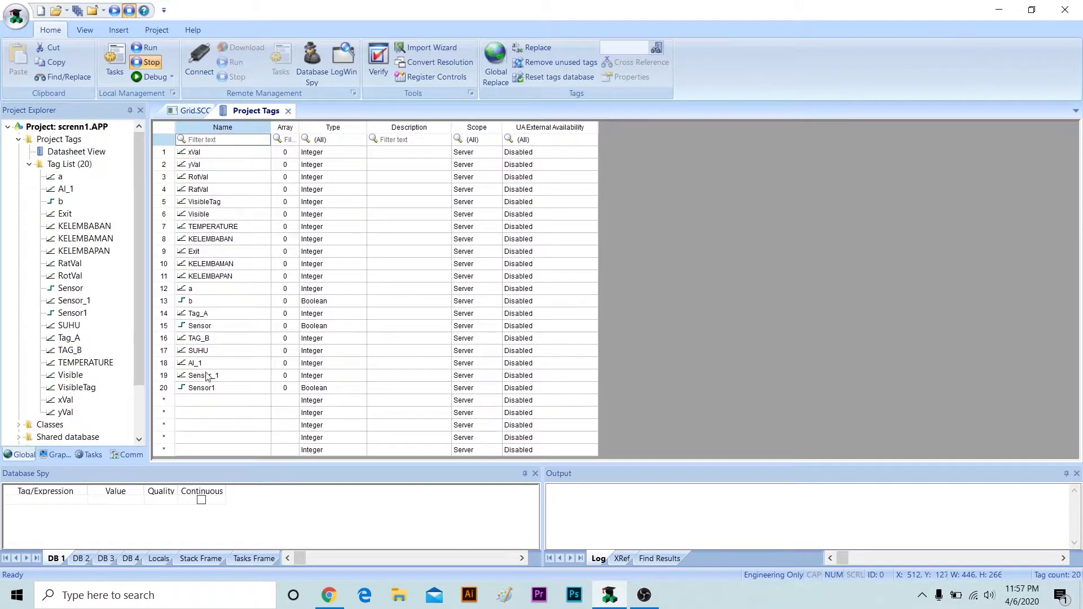
{"action": "left_click", "coordinate": [216, 399]}
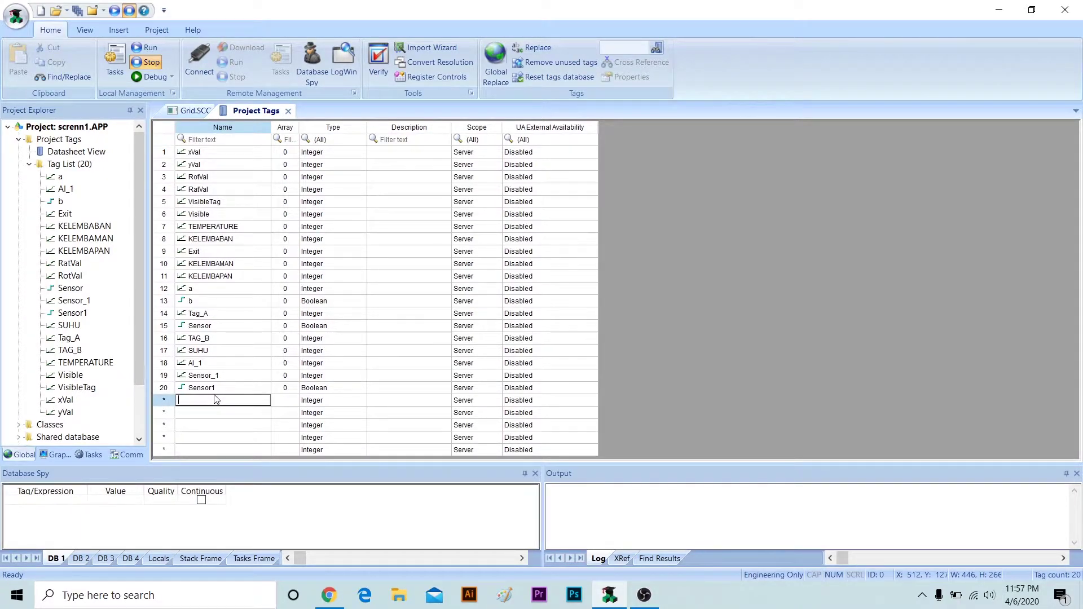
{"action": "type", "text": "OEE_Tags"}
{"action": "left_click", "coordinate": [338, 402]}
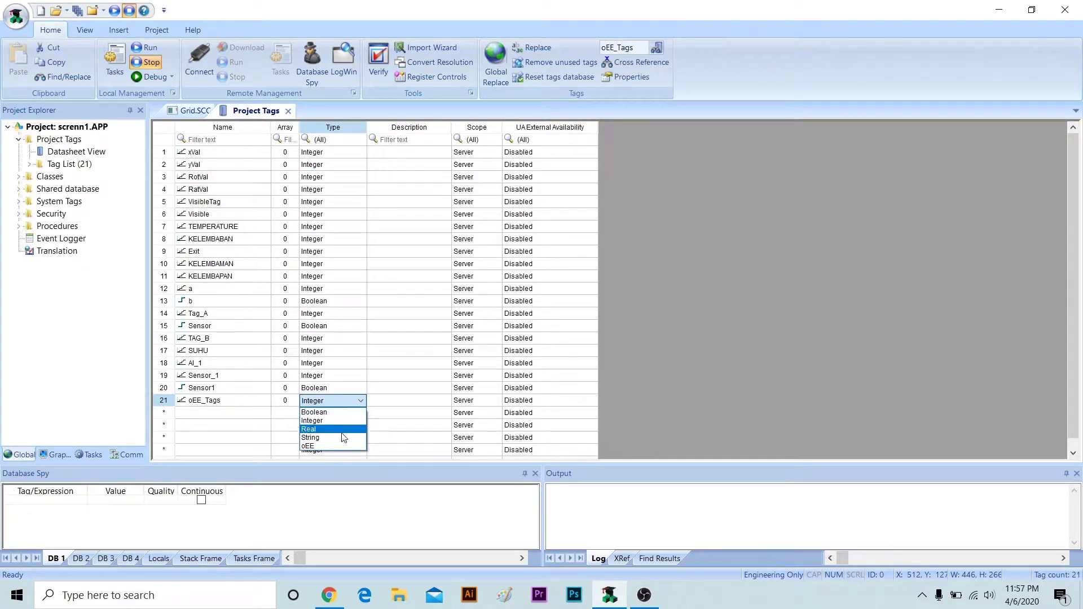
{"action": "left_click", "coordinate": [340, 444]}
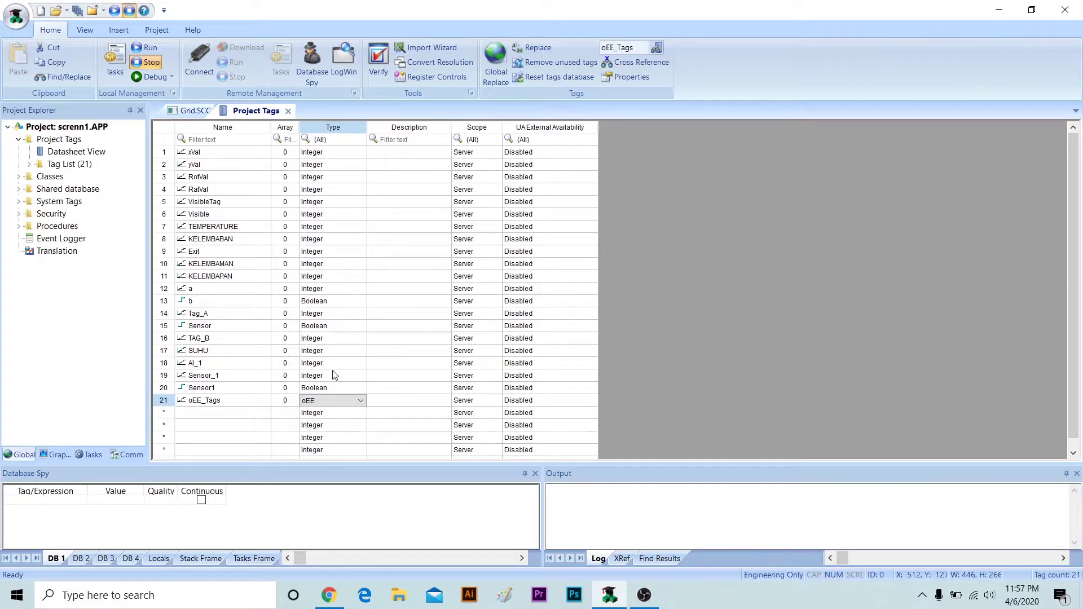
Step: Set the array size of the oEE_Tags tag to 2
{"action": "left_click", "coordinate": [293, 402]}
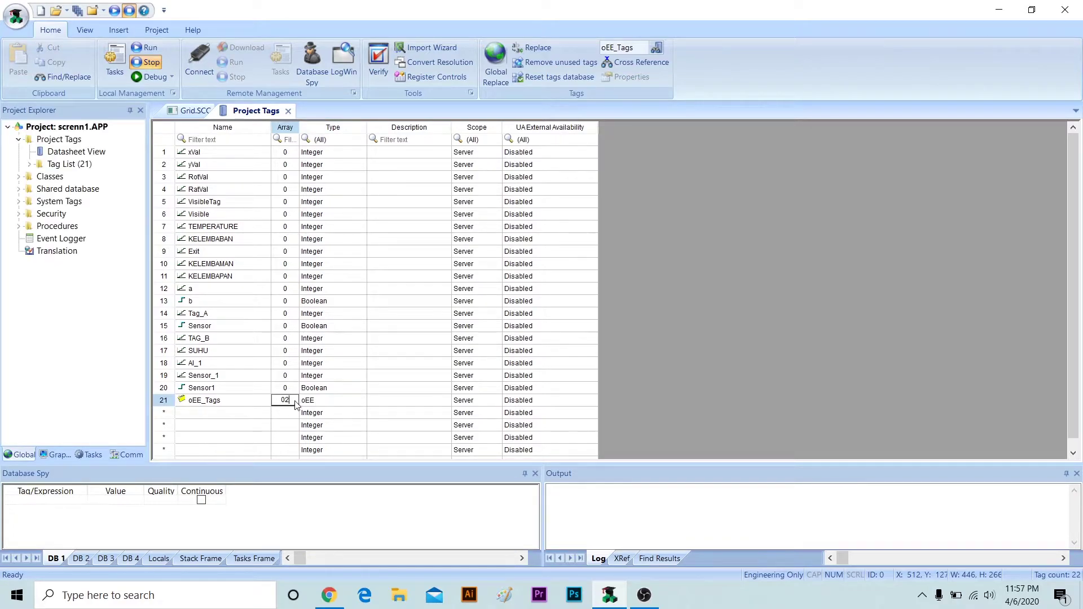
{"action": "key", "text": "BackSpace"}
{"action": "type", "text": "2"}
{"action": "left_click", "coordinate": [231, 429]}
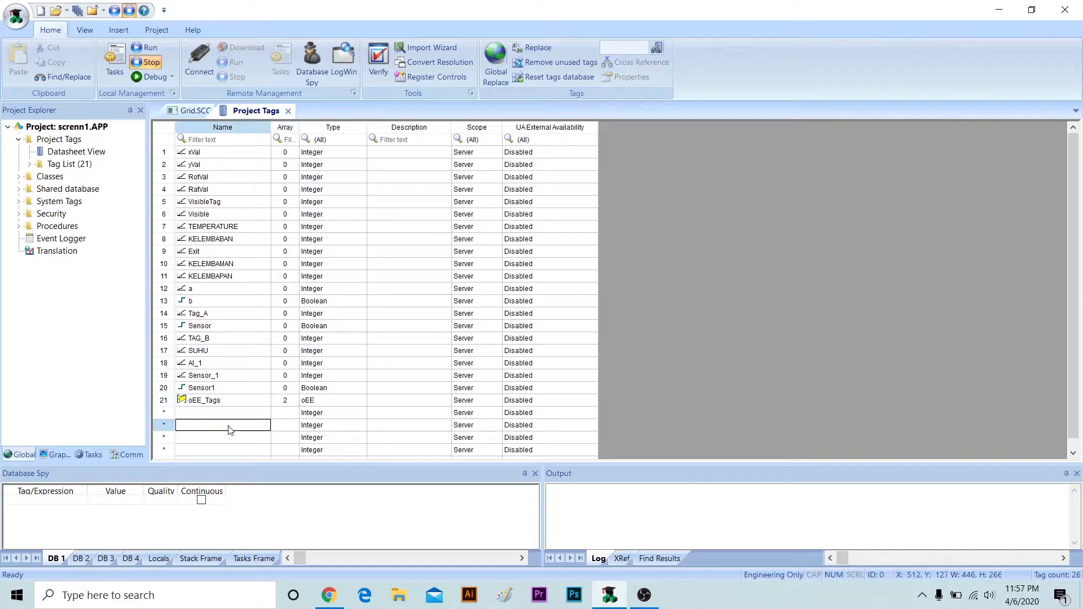
Step: Add a MachineName member of type String to the oEE class, then close the class and project tags sheets
{"action": "double_click", "coordinate": [50, 177]}
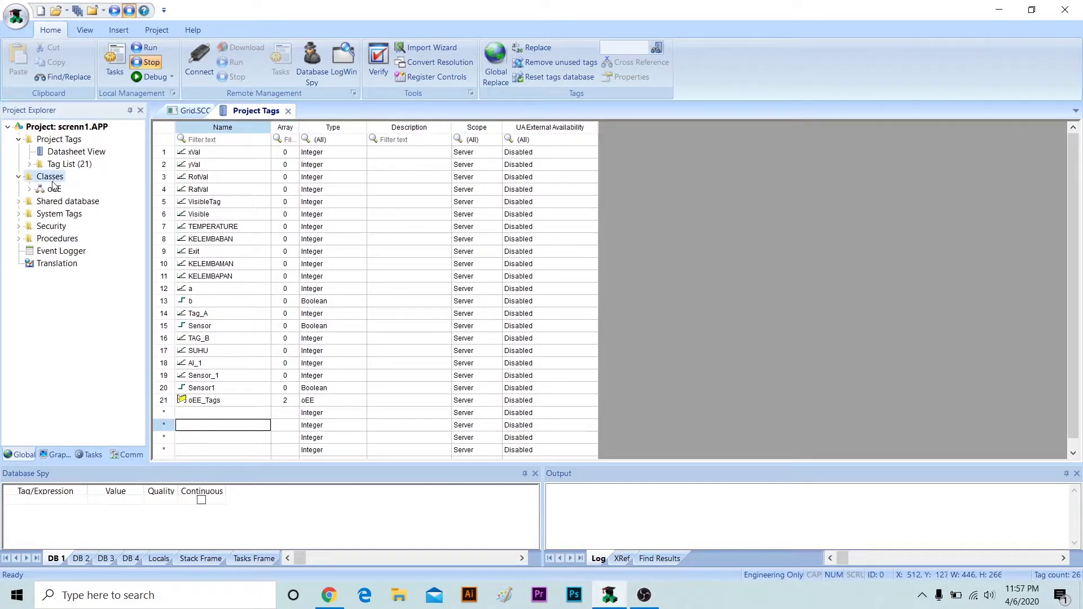
{"action": "double_click", "coordinate": [54, 190]}
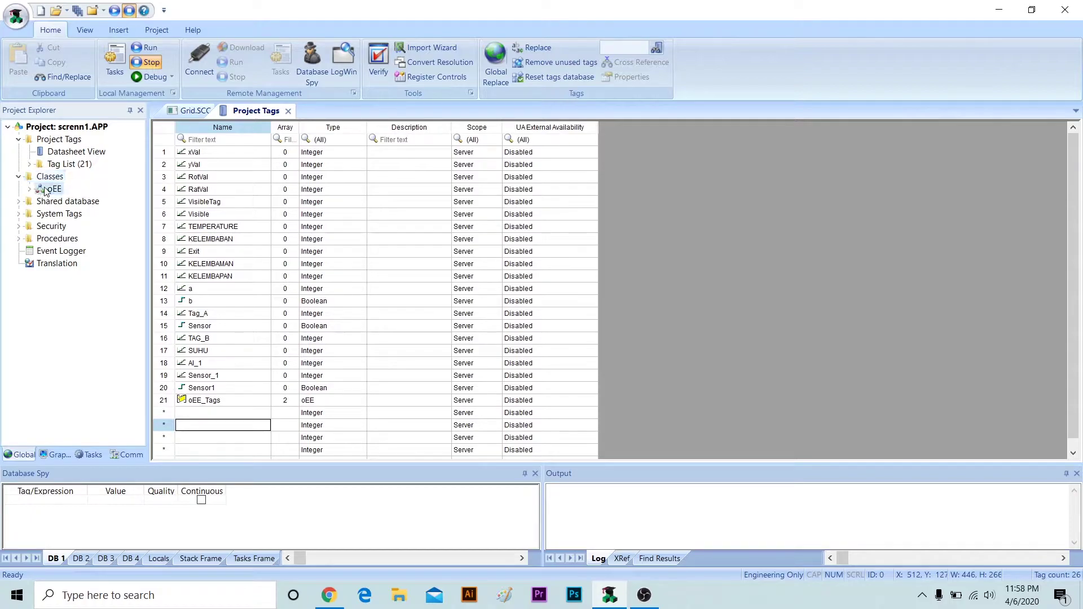
{"action": "double_click", "coordinate": [70, 202]}
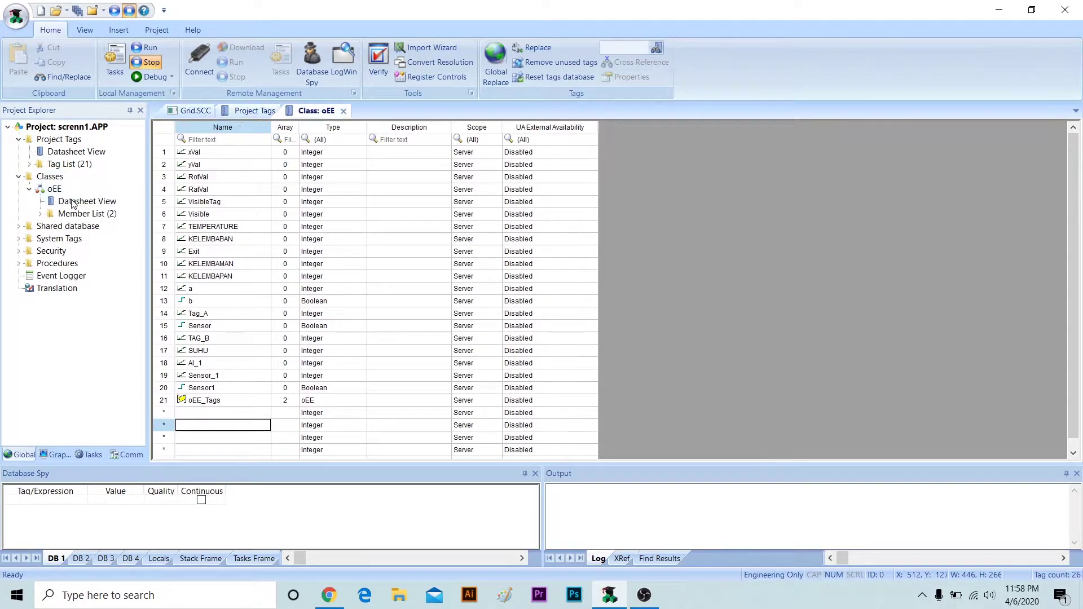
{"action": "left_click", "coordinate": [239, 165]}
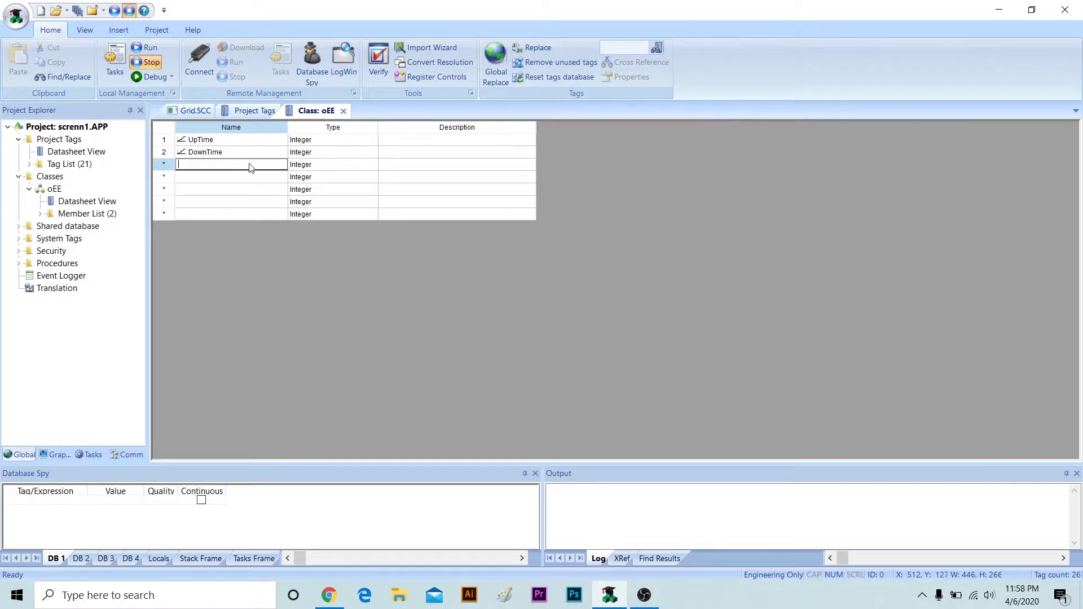
{"action": "type", "text": "MachineName"}
{"action": "left_click", "coordinate": [340, 164]}
{"action": "left_click", "coordinate": [350, 202]}
{"action": "left_click", "coordinate": [254, 190]}
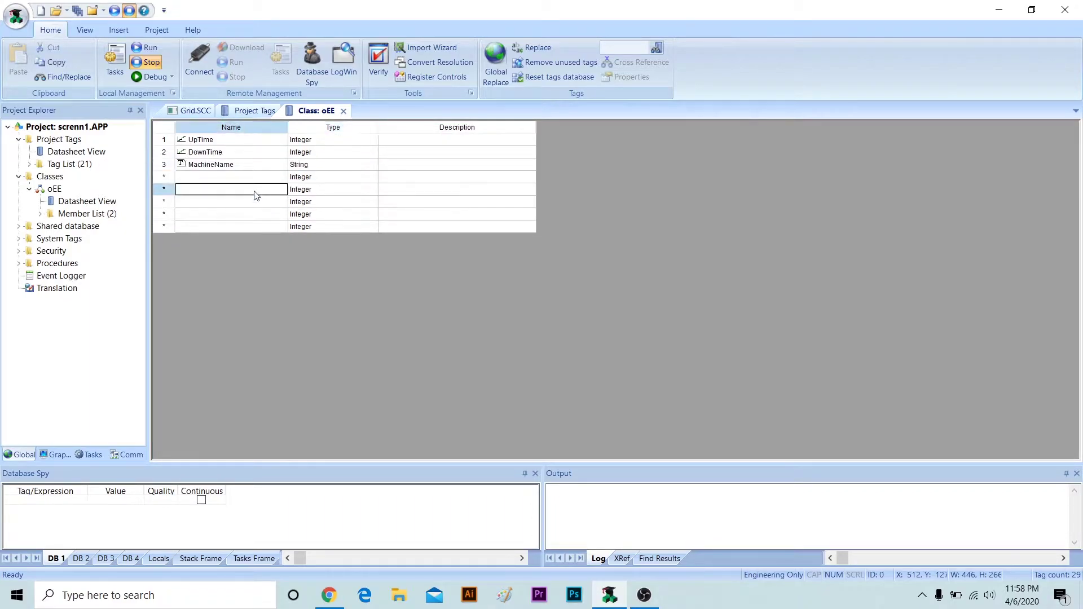
{"action": "left_click", "coordinate": [343, 111]}
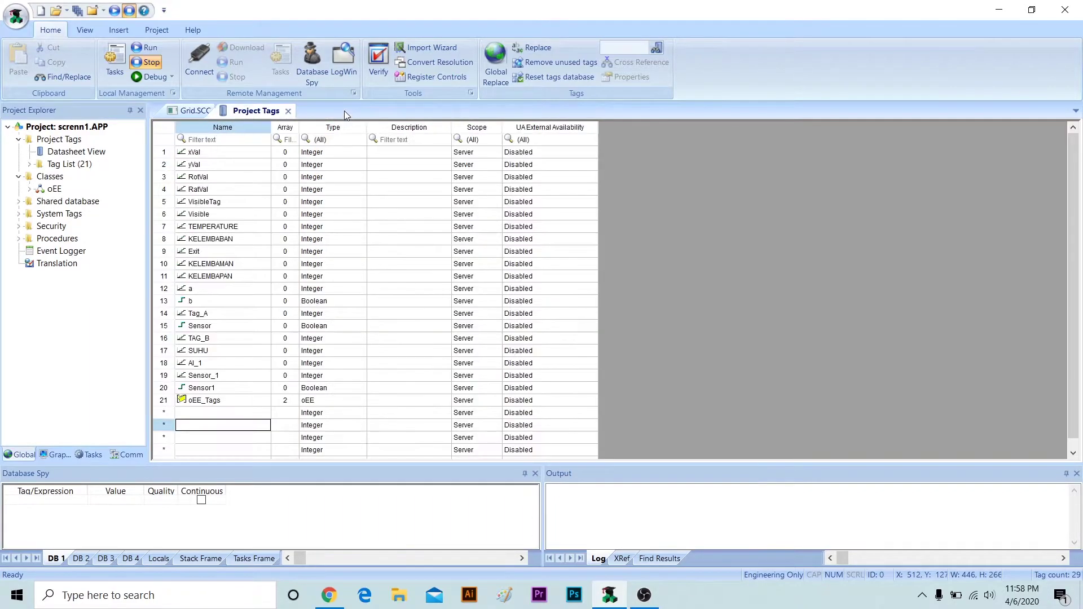
{"action": "key", "text": "ctrl+F4"}
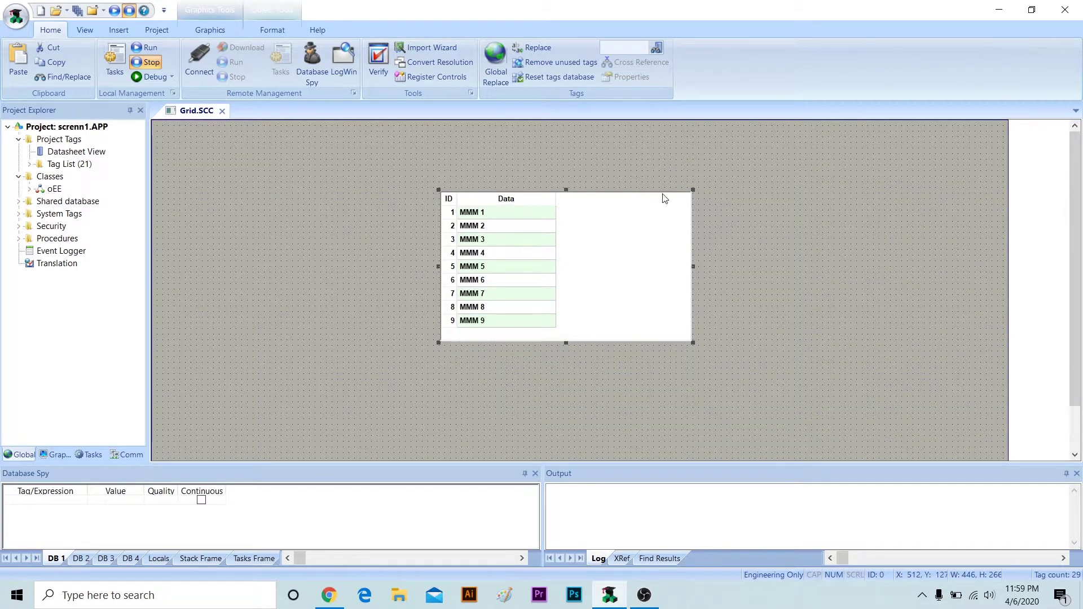
Step: Set the grid object's data source to Class Tag, using oEE_Tags as the class tag
{"action": "double_click", "coordinate": [645, 237]}
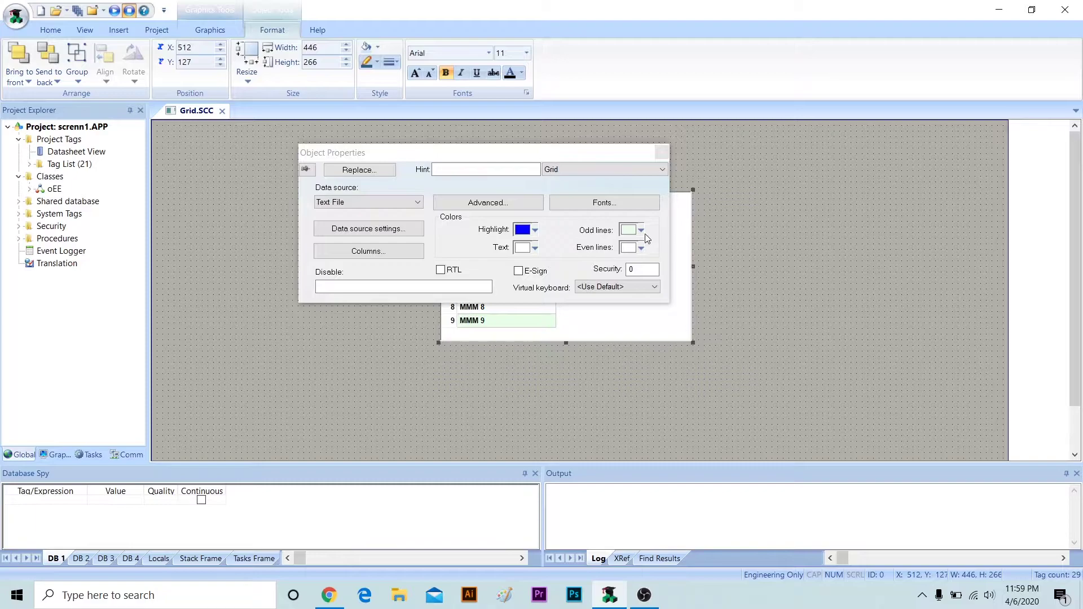
{"action": "left_click", "coordinate": [411, 202]}
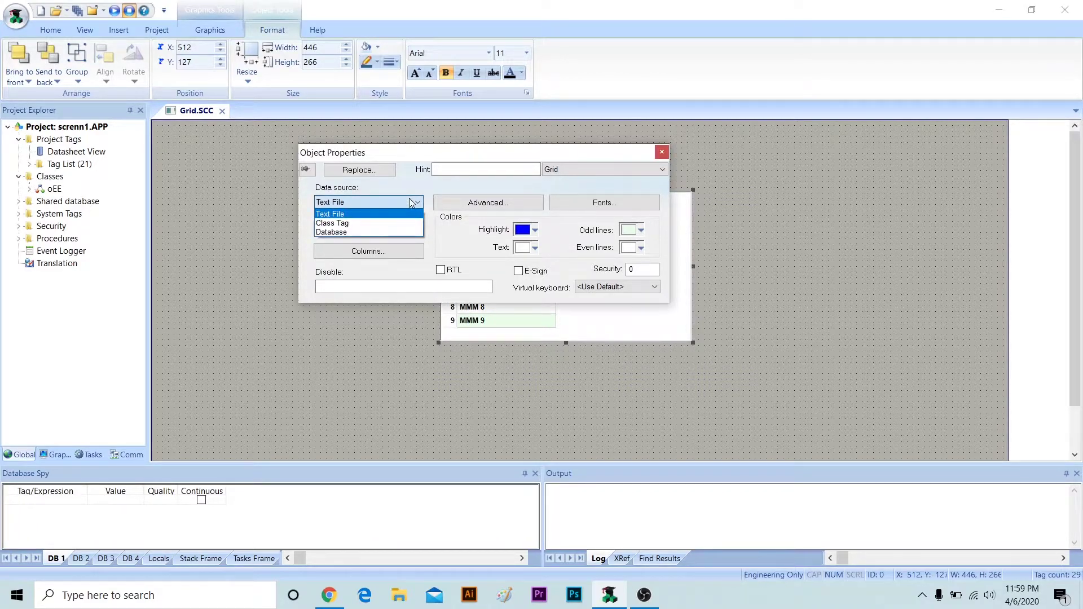
{"action": "left_click", "coordinate": [338, 223]}
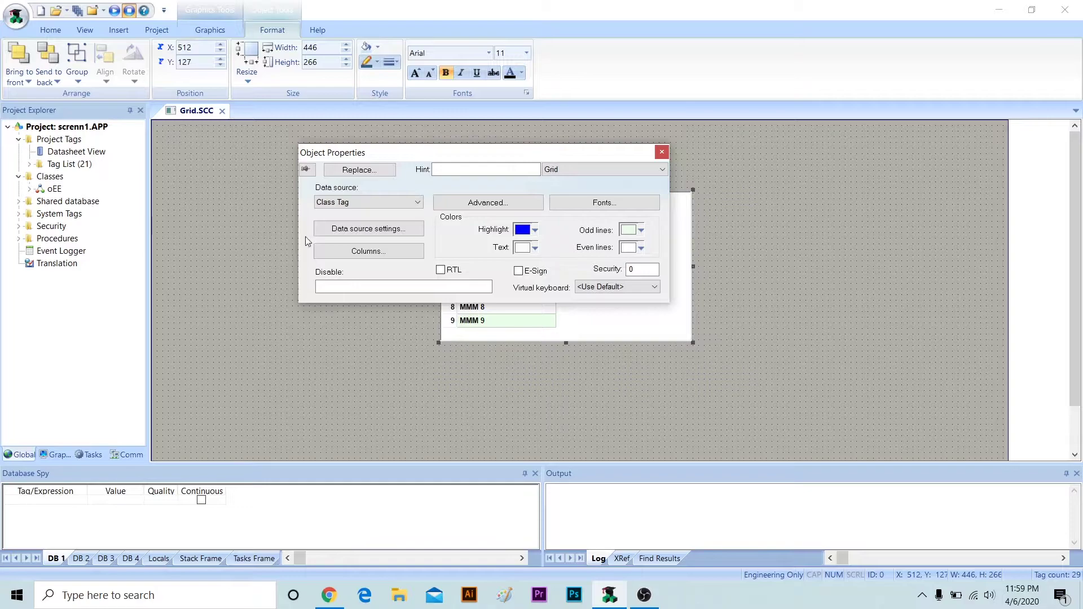
{"action": "left_click", "coordinate": [330, 235]}
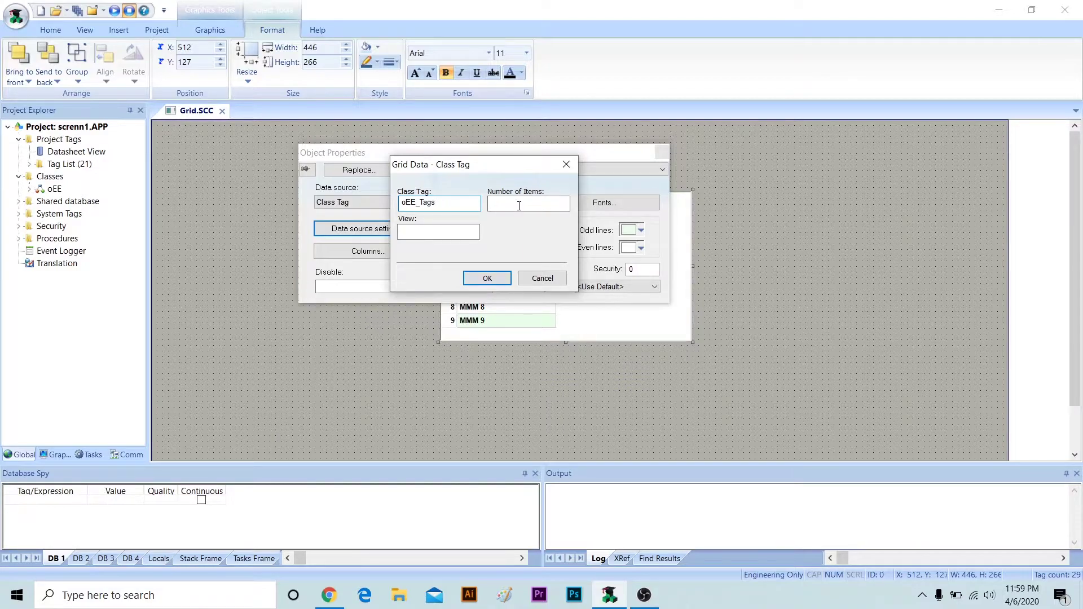
{"action": "left_click", "coordinate": [487, 277]}
Step: Set the number of items in the grid's class tag data source to 3
{"action": "left_click", "coordinate": [411, 229]}
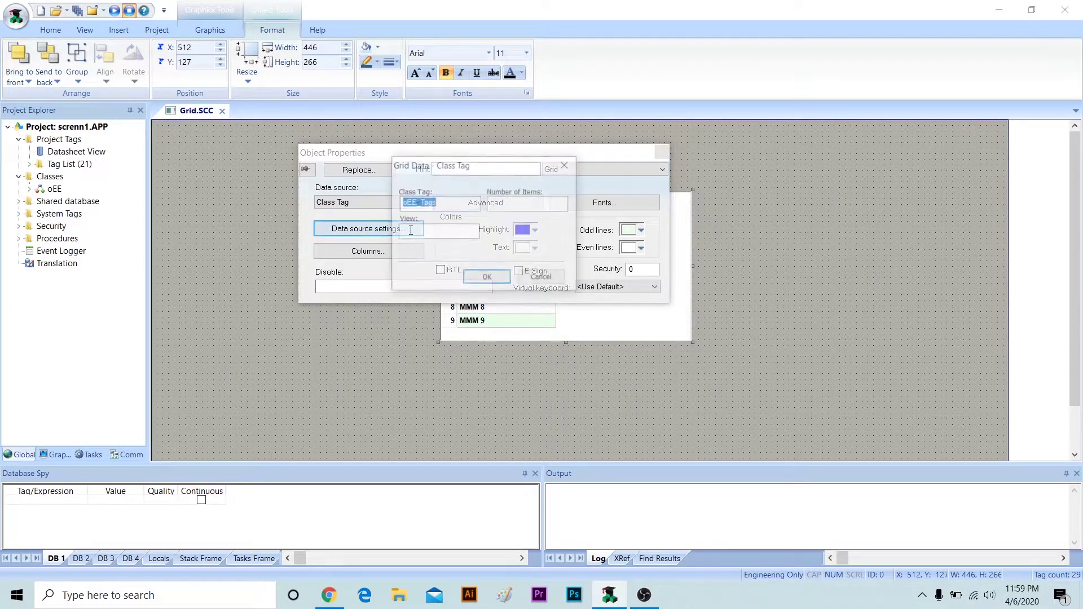
{"action": "left_click", "coordinate": [522, 203]}
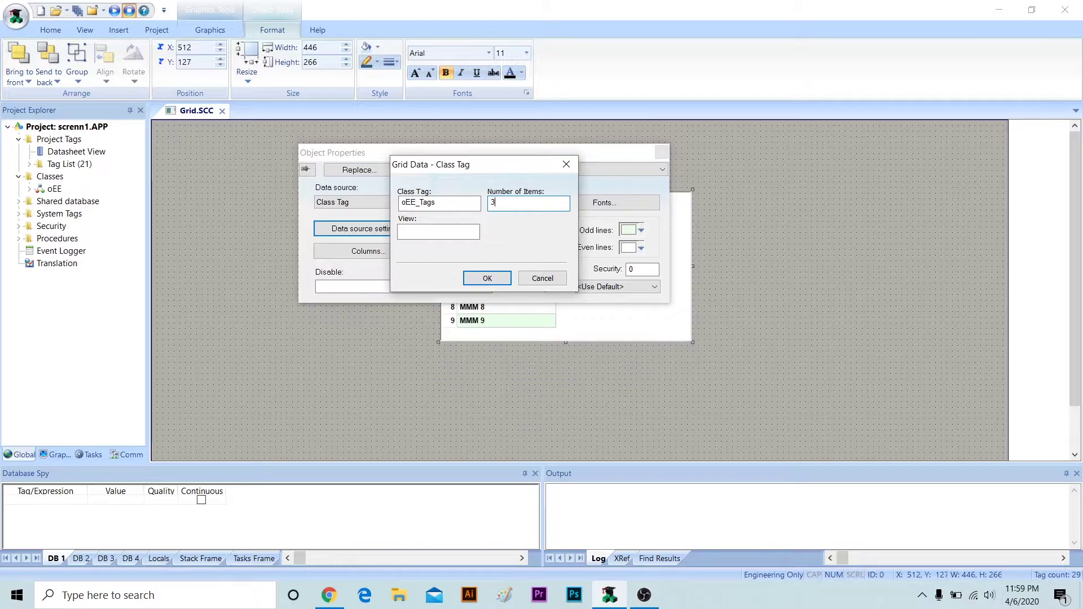
{"action": "left_click", "coordinate": [492, 280]}
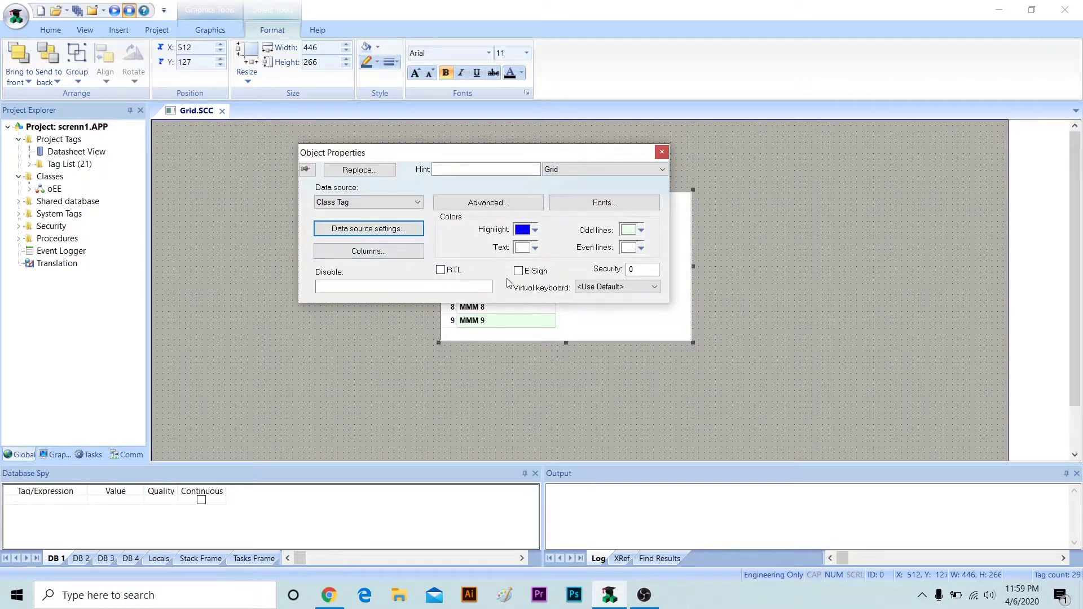
Step: Label the grid's first column Mac. and assign it the member MachineName, keeping the Text type
{"action": "left_click", "coordinate": [413, 249]}
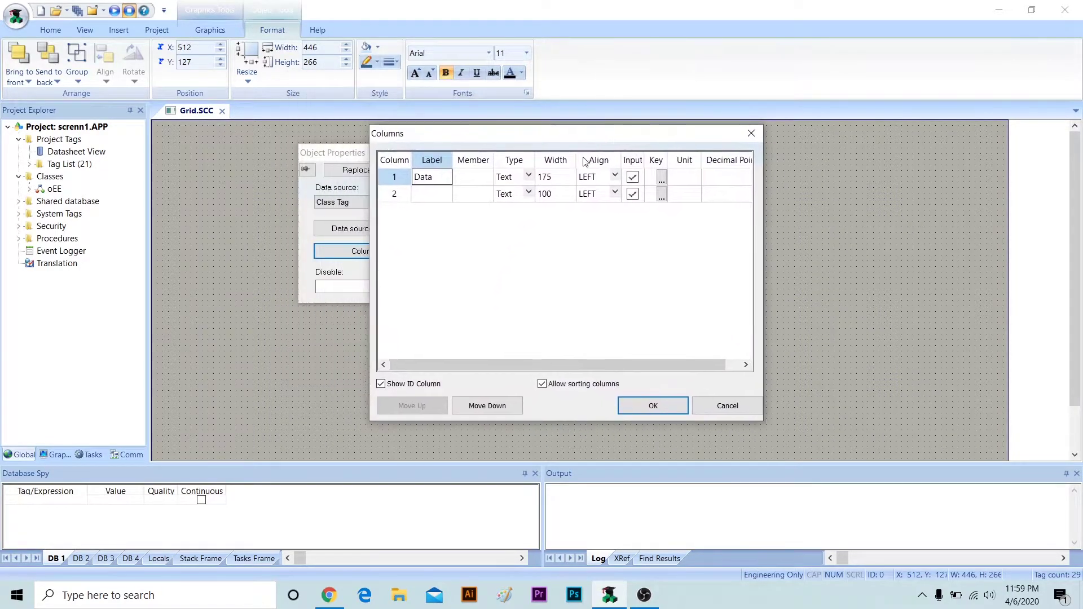
{"action": "left_click", "coordinate": [442, 179]}
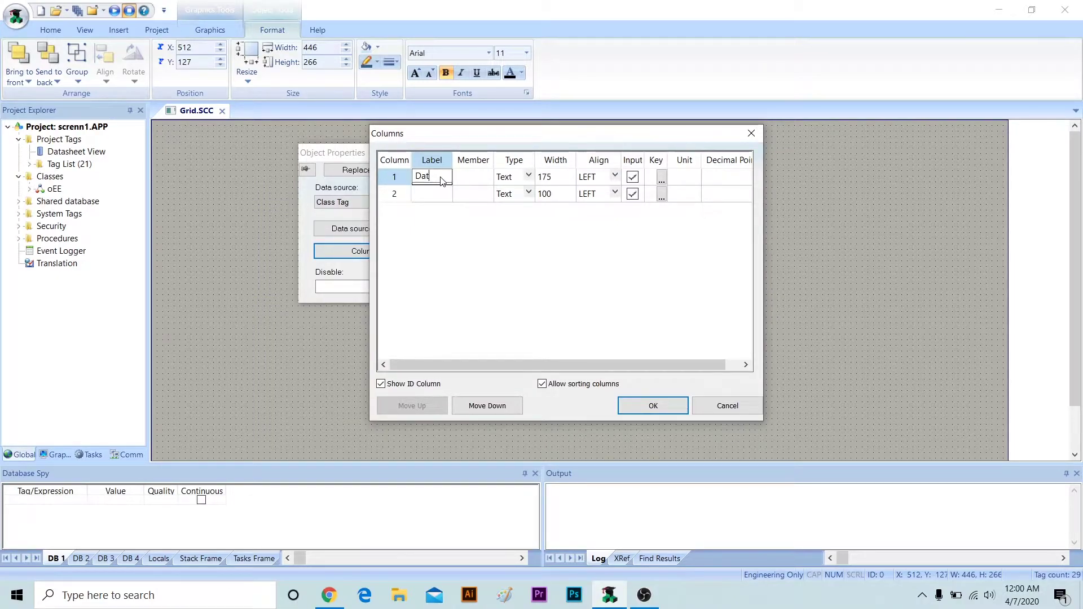
{"action": "key", "text": "BackSpace"}
{"action": "type", "text": "Mac."}
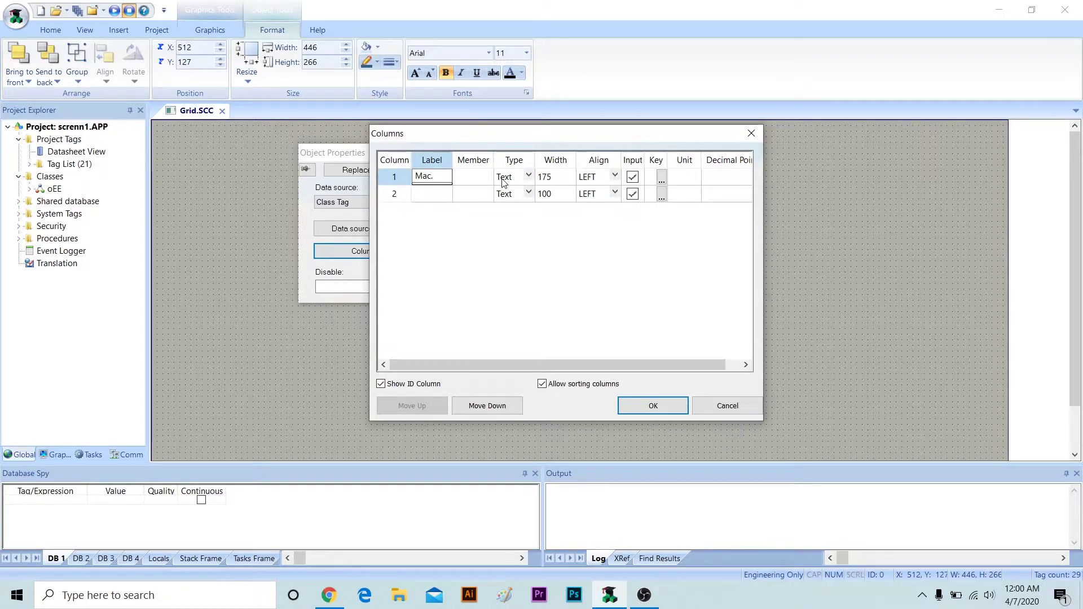
{"action": "left_click", "coordinate": [468, 178]}
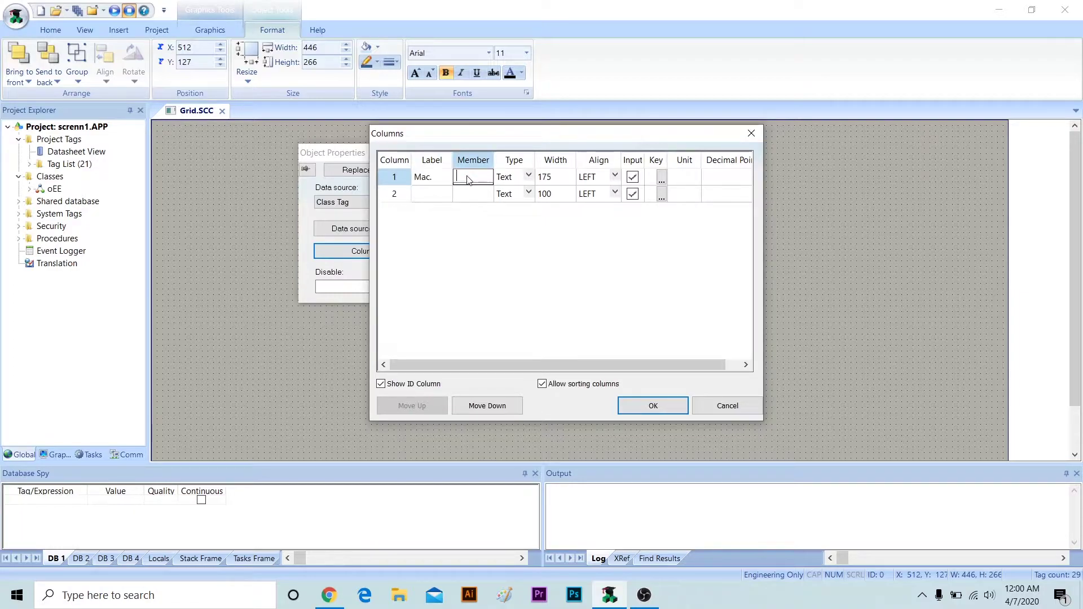
{"action": "type", "text": "MachineNAm"}
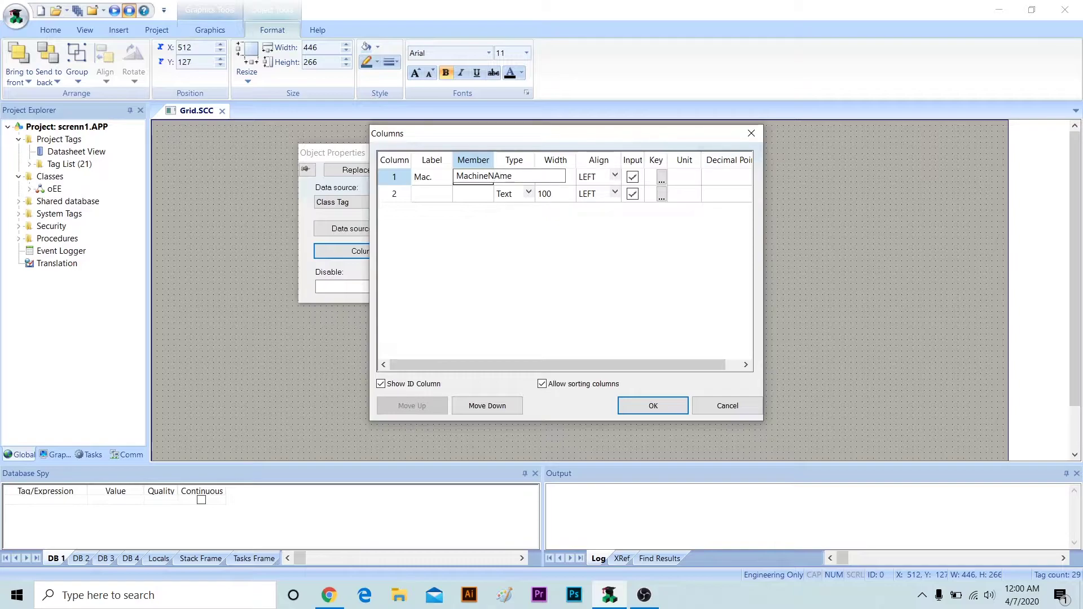
{"action": "type", "text": "e"}
{"action": "key", "text": "BackSpace"}
{"action": "key", "text": "BackSpace"}
{"action": "key", "text": "BackSpace"}
{"action": "type", "text": "ame"}
{"action": "left_click", "coordinate": [548, 194]}
{"action": "left_click", "coordinate": [529, 177]}
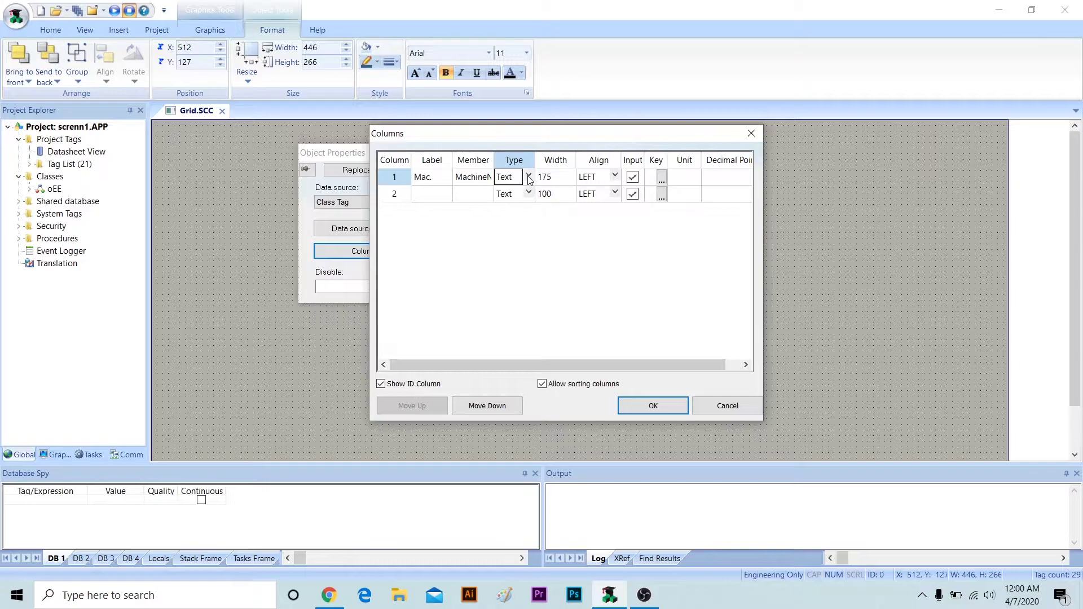
Step: Label the grid's second column Up Time
{"action": "left_click", "coordinate": [427, 193]}
{"action": "type", "text": "Up TIme"}
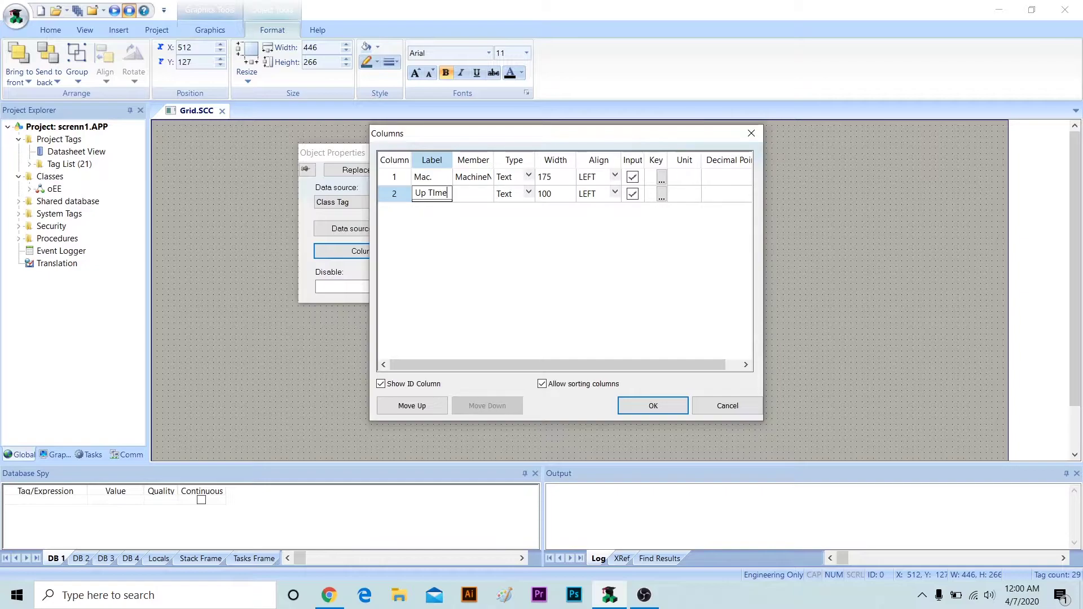
{"action": "left_click", "coordinate": [442, 196]}
{"action": "key", "text": "BackSpace"}
{"action": "type", "text": "i"}
Step: Assign the member UpTIme to the Up Time column and set its type to Numeric
{"action": "left_click", "coordinate": [473, 196]}
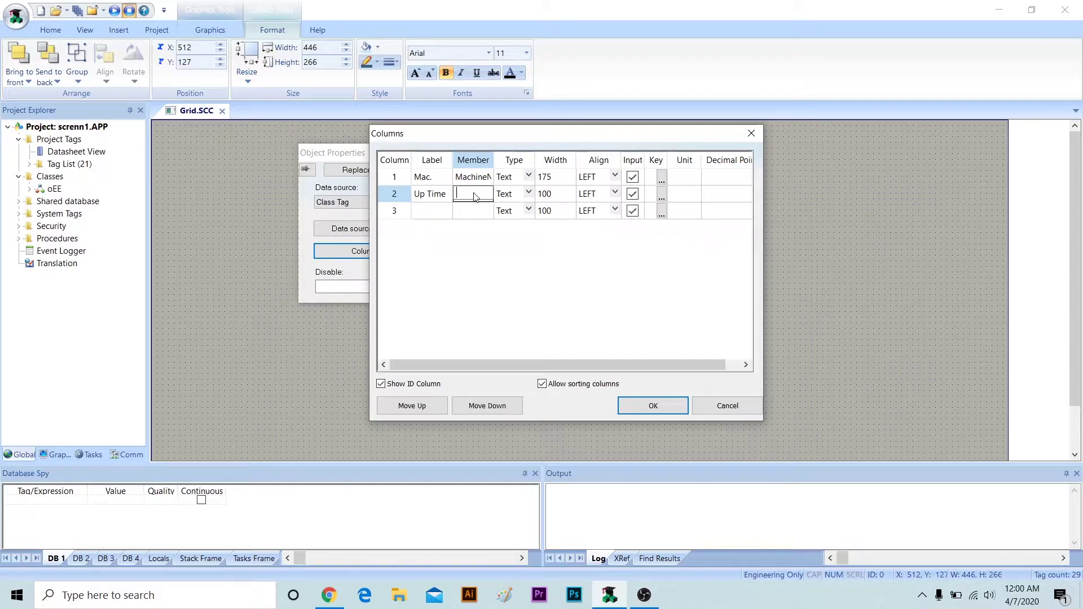
{"action": "type", "text": "Up TIme"}
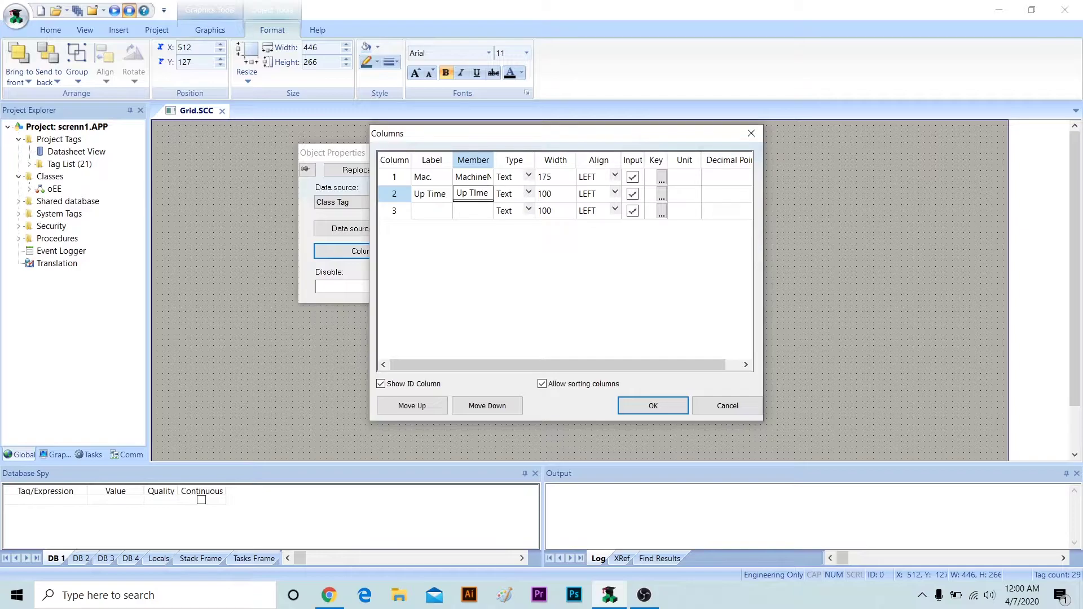
{"action": "key", "text": "Left"}
{"action": "key", "text": "Left"}
{"action": "key", "text": "BackSpace"}
{"action": "key", "text": "BackSpace"}
{"action": "type", "text": "t"}
{"action": "key", "text": "BackSpace"}
{"action": "type", "text": "T"}
{"action": "left_click", "coordinate": [529, 193]}
{"action": "left_click", "coordinate": [528, 194]}
{"action": "left_click", "coordinate": [512, 219]}
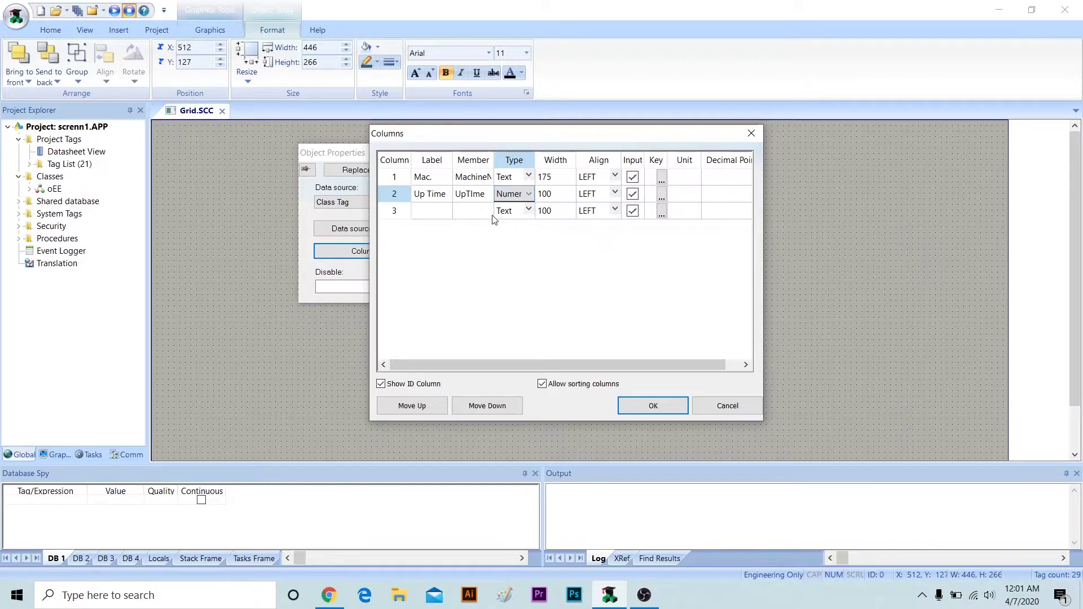
Step: Label the grid's third column Down Time
{"action": "left_click", "coordinate": [427, 211]}
{"action": "type", "text": "dOWN"}
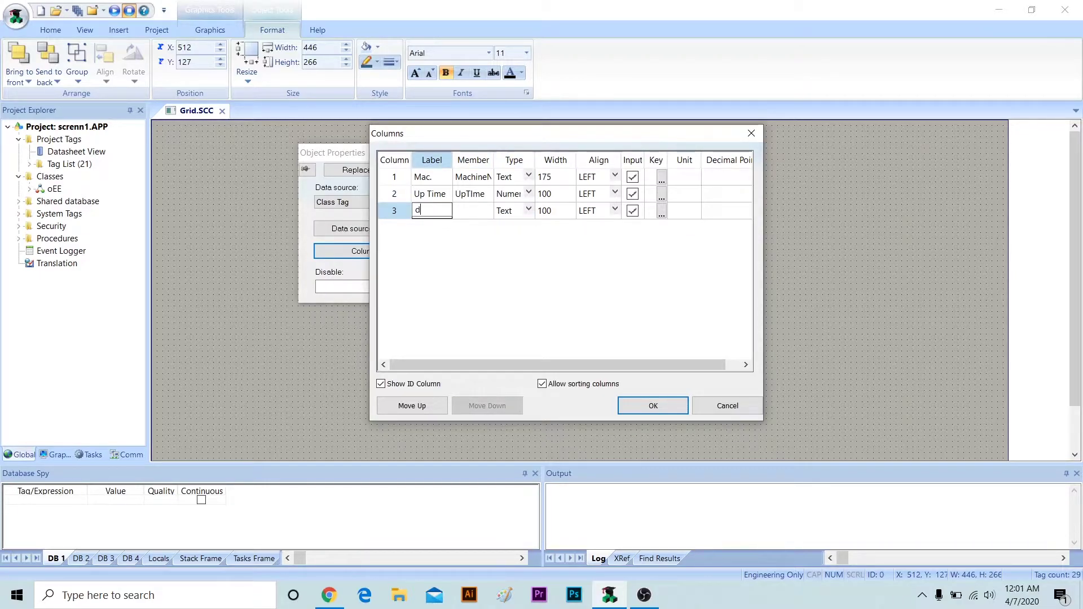
{"action": "key", "text": "BackSpace"}
{"action": "key", "text": "BackSpace"}
{"action": "key", "text": "BackSpace"}
{"action": "key", "text": "BackSpace"}
{"action": "type", "text": "Down Time"}
{"action": "key", "text": "Return"}
Step: Assign the member DownTime to the Down Time column and set its type to Numeric
{"action": "left_click", "coordinate": [482, 212]}
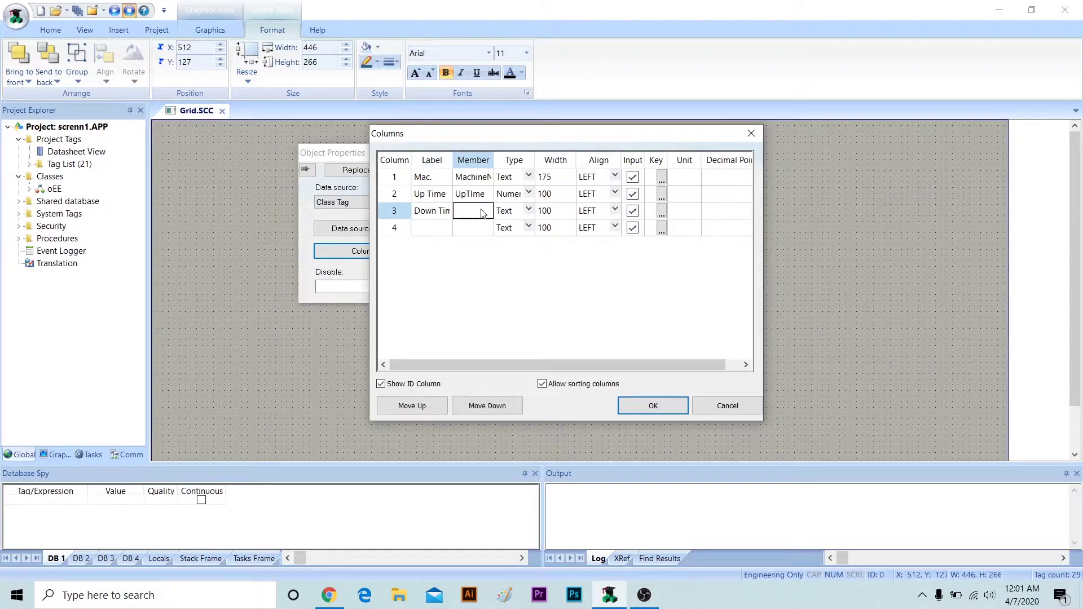
{"action": "type", "text": "DownTim"}
{"action": "key", "text": "Return"}
{"action": "left_click", "coordinate": [528, 211]}
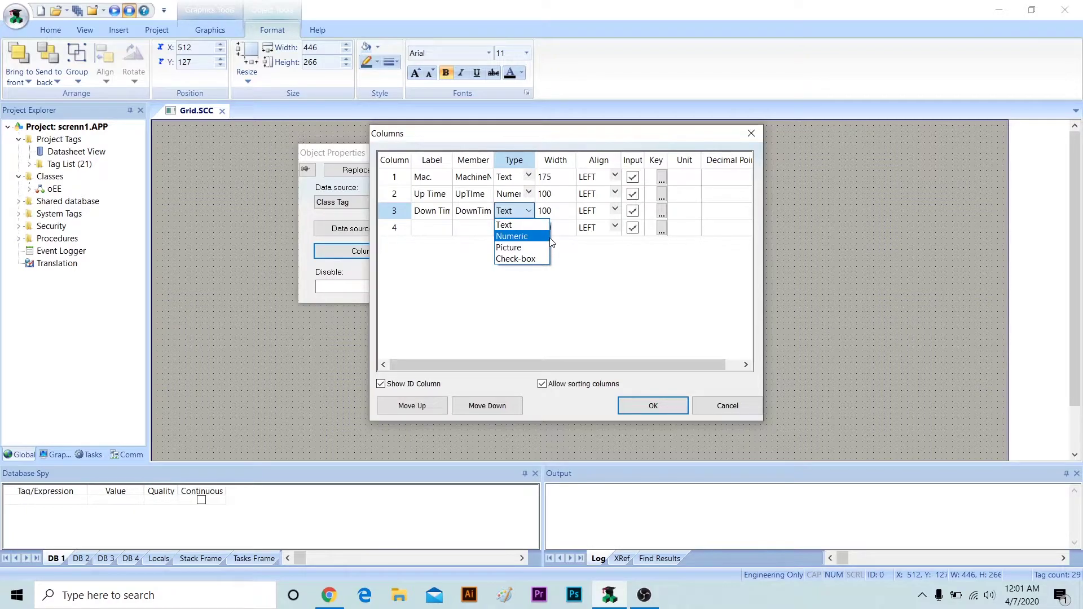
{"action": "left_click", "coordinate": [546, 236]}
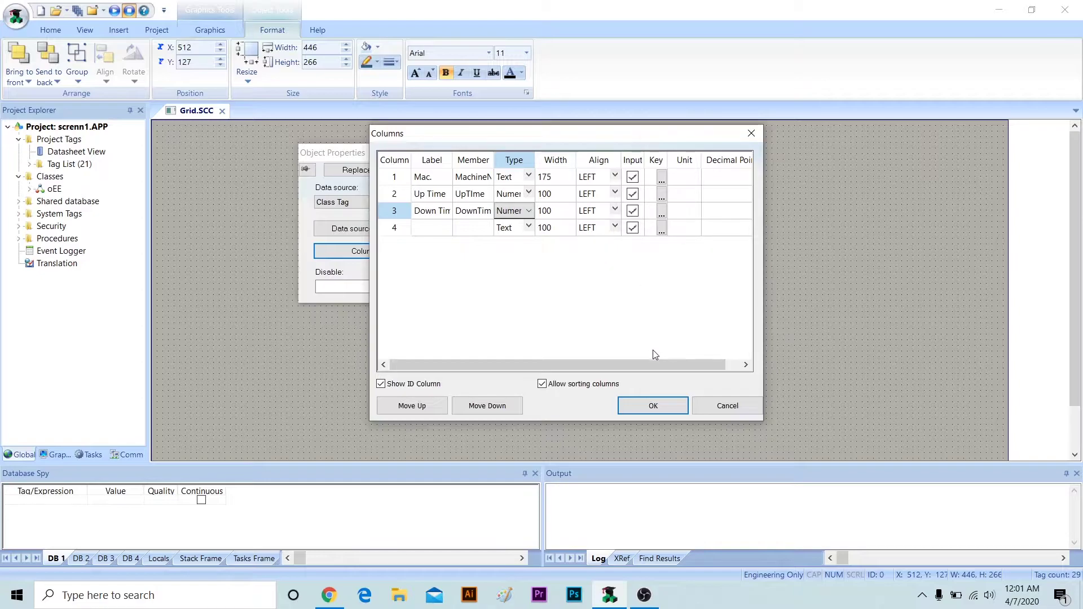
Step: Apply the grid's column definitions and review its advanced and font settings
{"action": "left_click", "coordinate": [681, 410]}
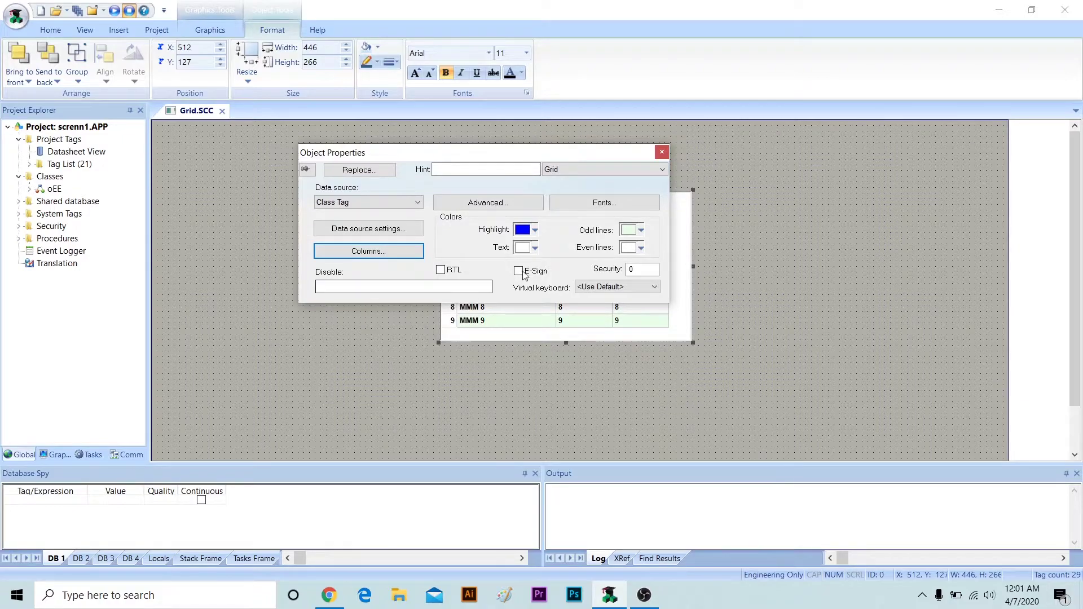
{"action": "left_click", "coordinate": [500, 208]}
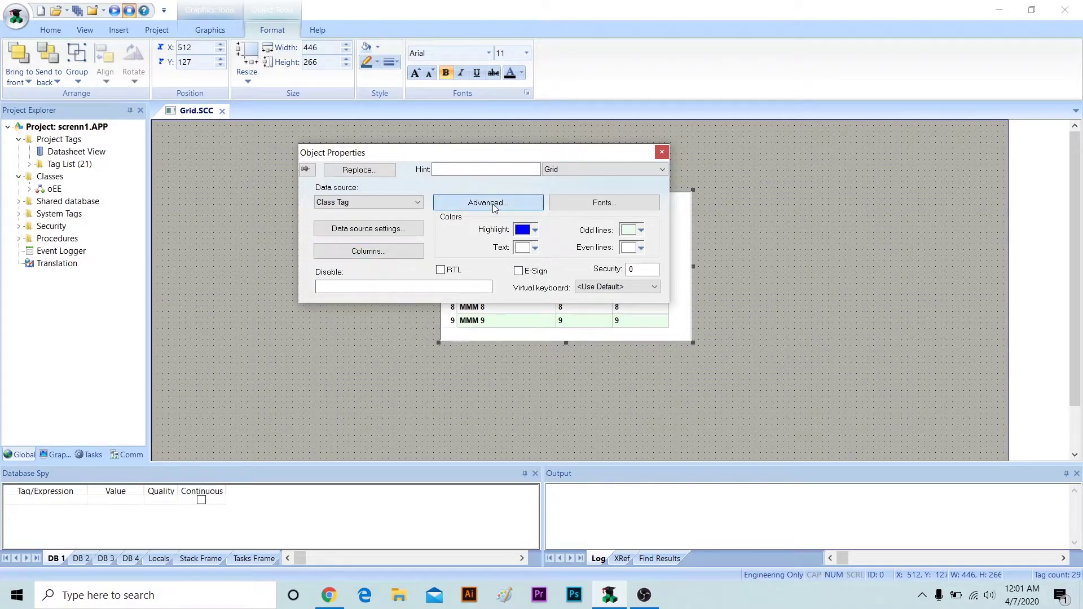
{"action": "left_click", "coordinate": [551, 372]}
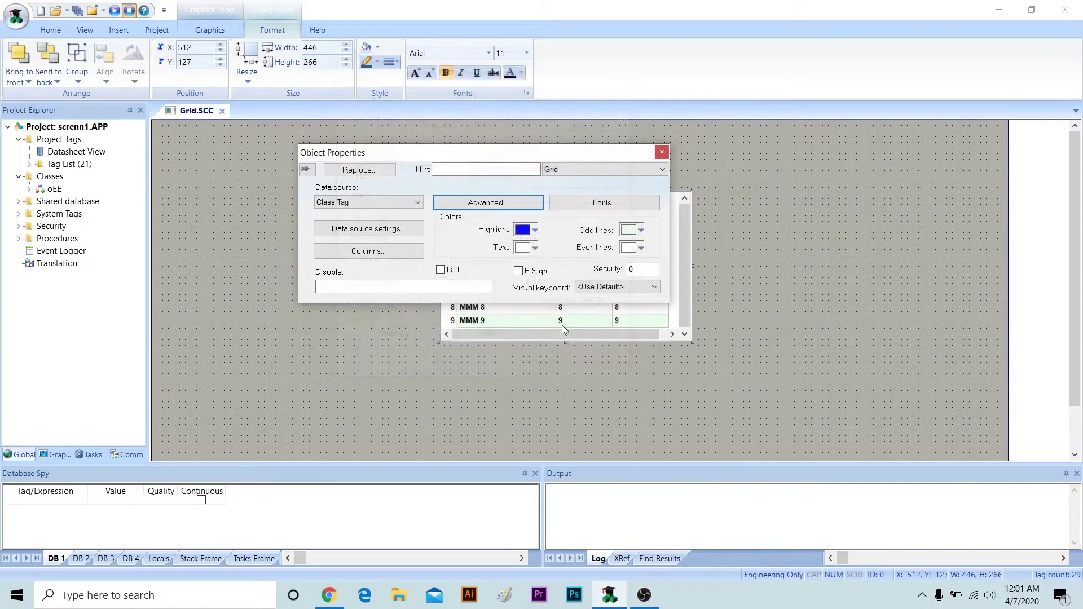
{"action": "left_click", "coordinate": [612, 202]}
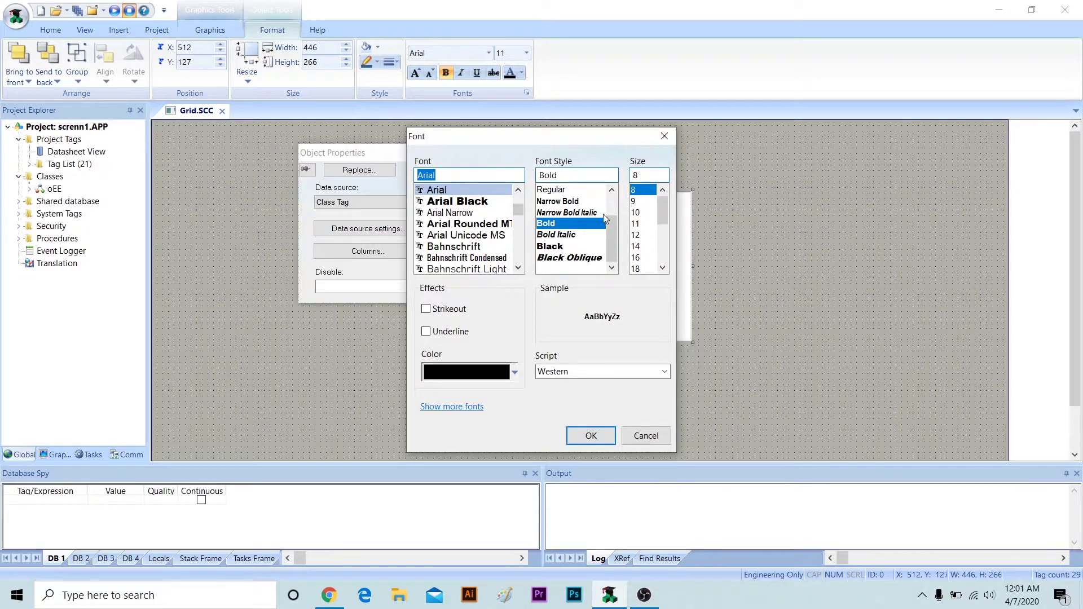
{"action": "left_click", "coordinate": [590, 437]}
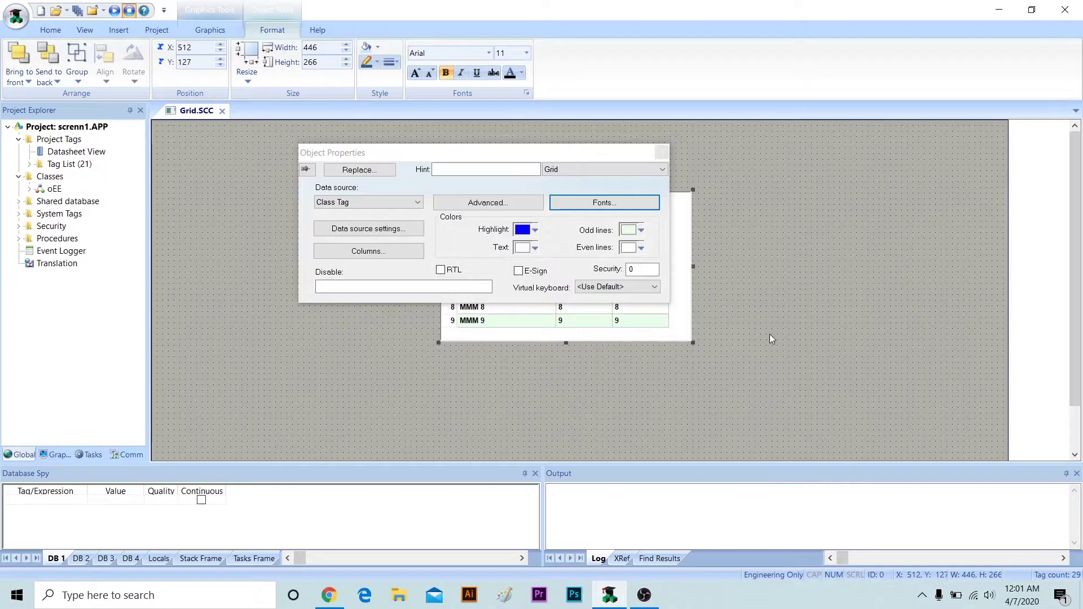
Step: Close the Grid screen and save its changes
{"action": "left_click", "coordinate": [771, 335]}
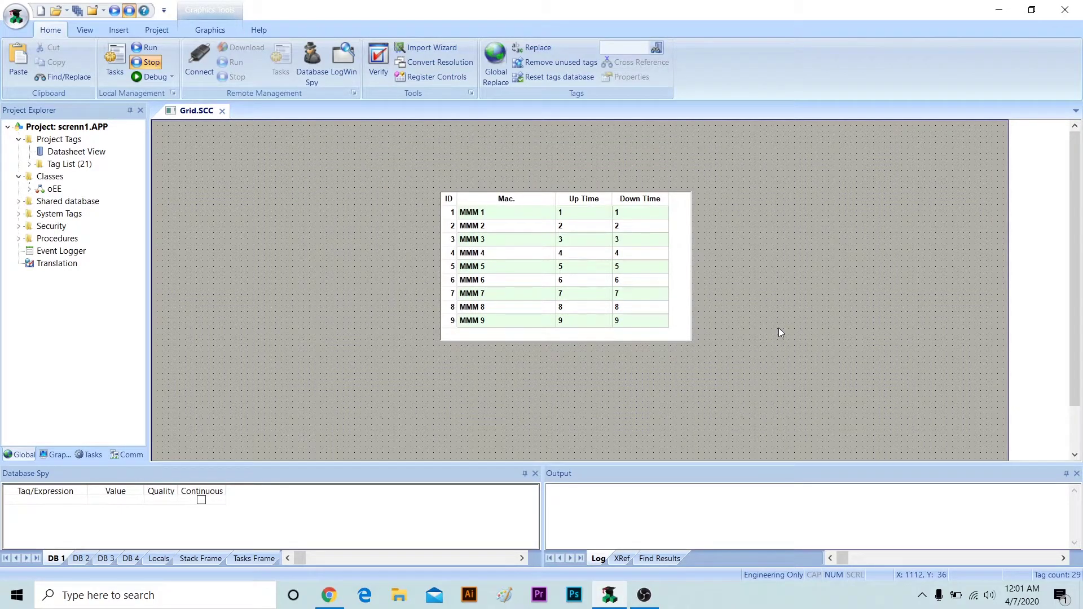
{"action": "left_click", "coordinate": [222, 111]}
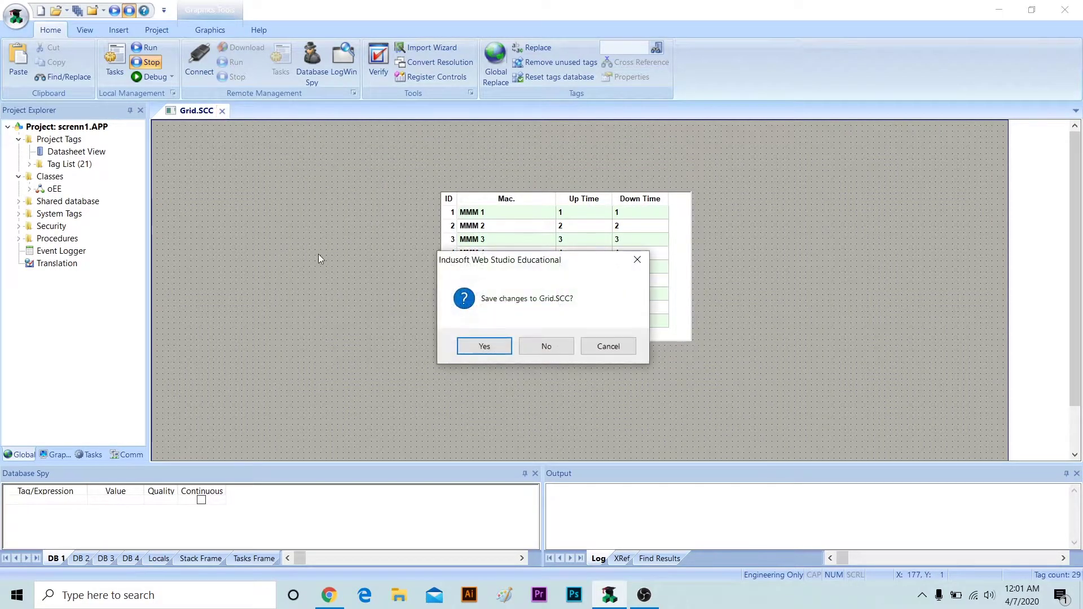
{"action": "left_click", "coordinate": [468, 346]}
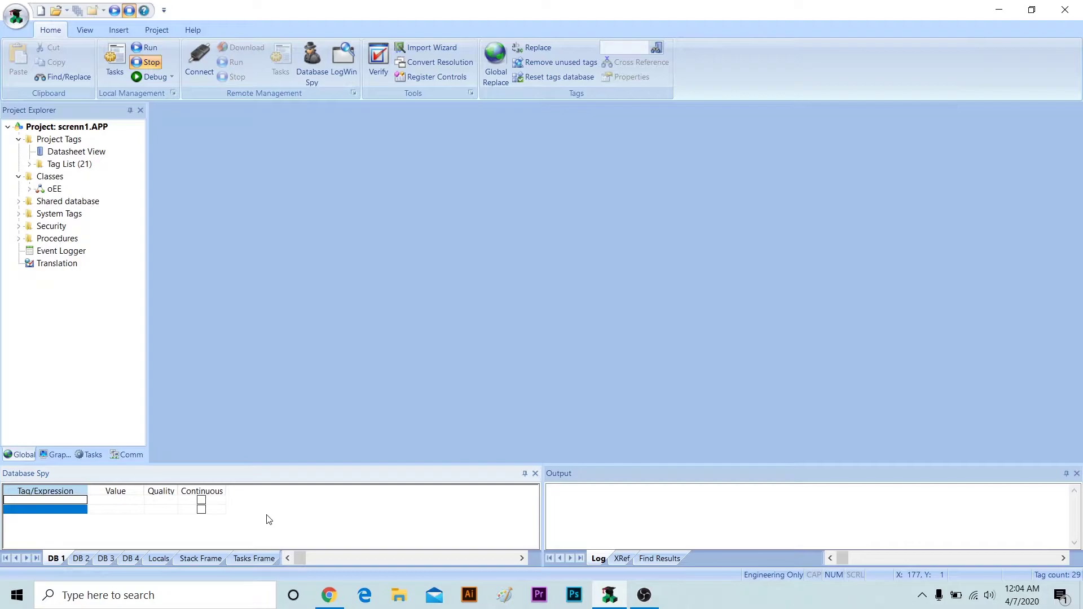
Step: Add oEE_Tags[1].MachineName to the Database Spy with continuous monitoring and set its value to Machine 1
{"action": "left_click", "coordinate": [201, 500]}
{"action": "double_click", "coordinate": [76, 500]}
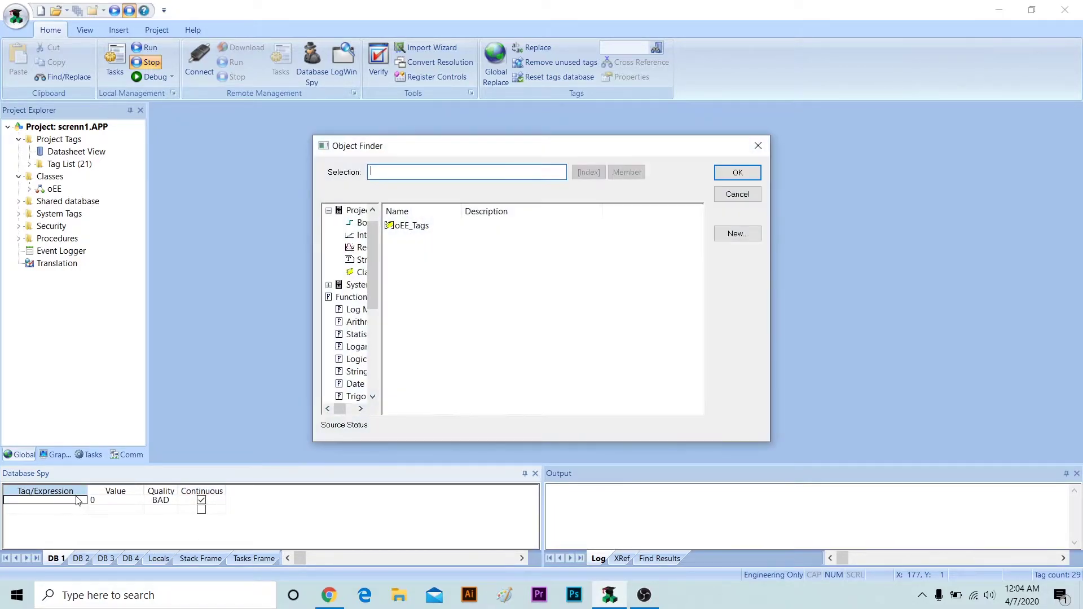
{"action": "left_click", "coordinate": [418, 231]}
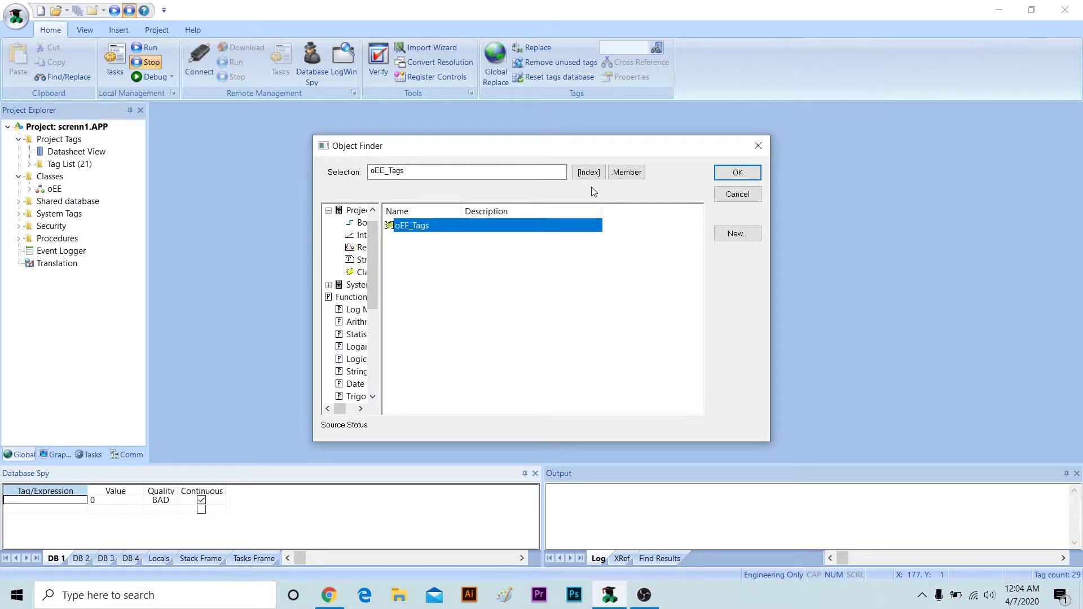
{"action": "left_click", "coordinate": [361, 272]}
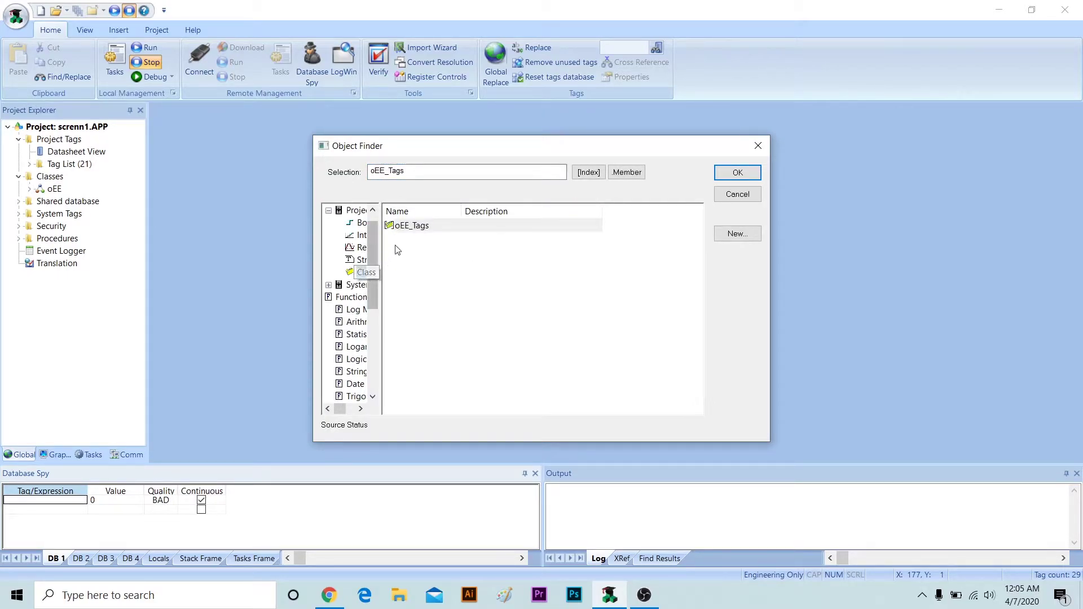
{"action": "left_click", "coordinate": [423, 228]}
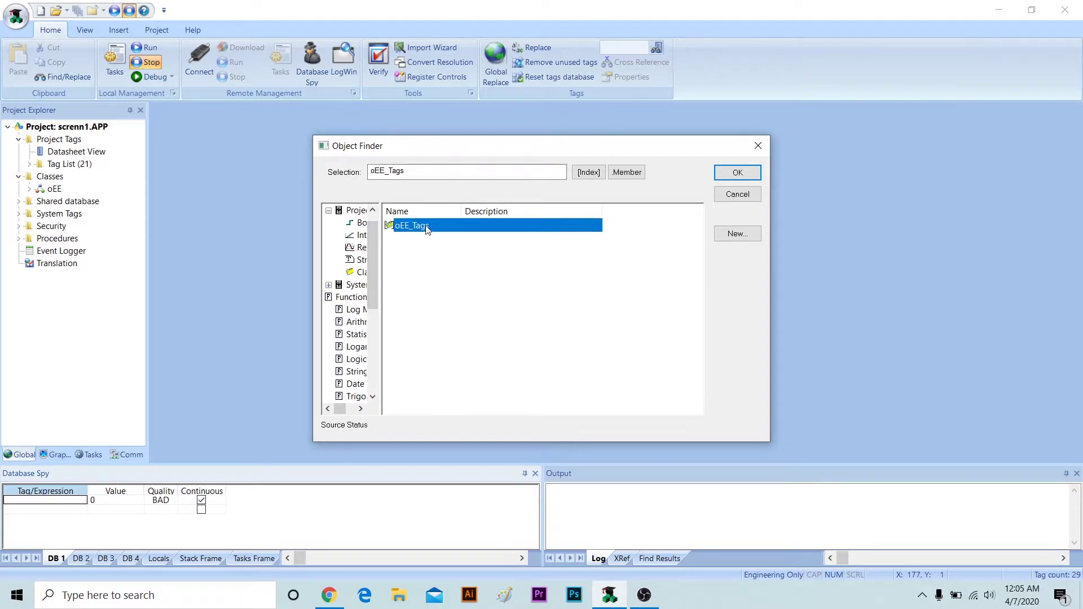
{"action": "left_click", "coordinate": [584, 175]}
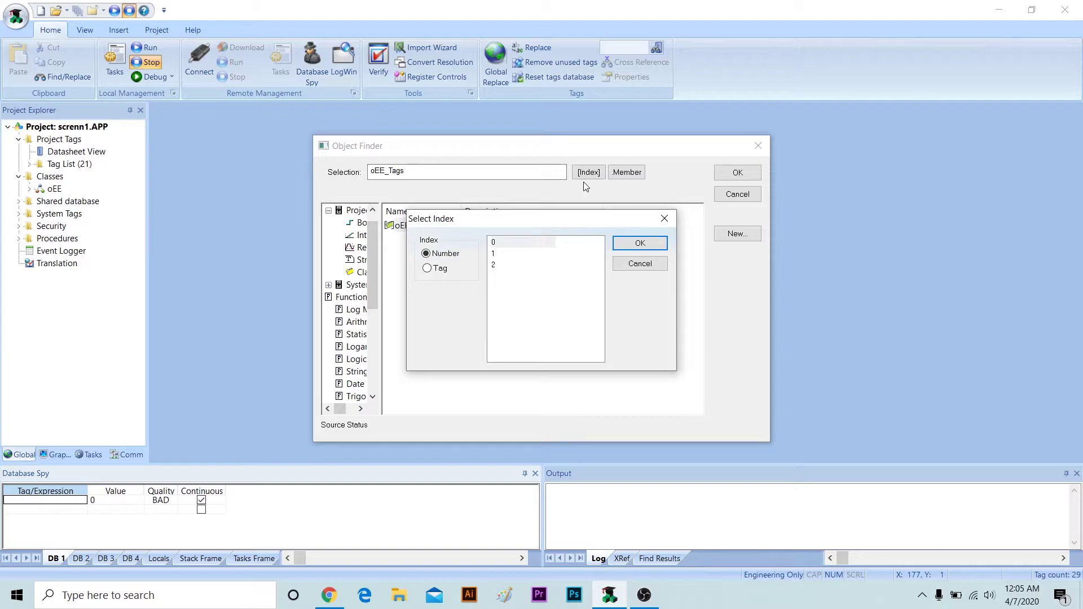
{"action": "left_click", "coordinate": [497, 254]}
{"action": "left_click", "coordinate": [645, 243]}
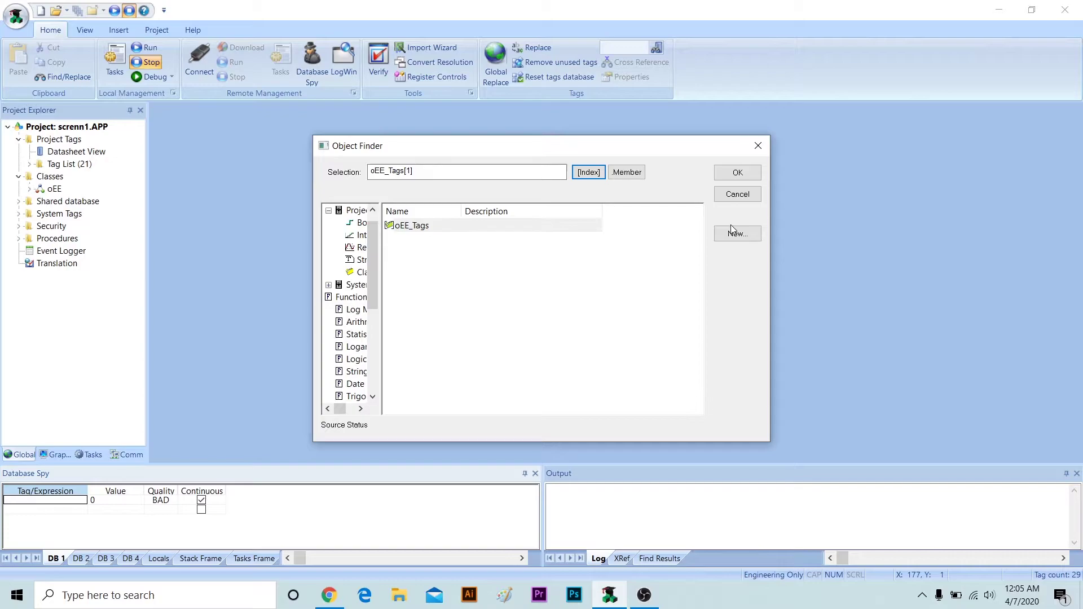
{"action": "left_click", "coordinate": [626, 172]}
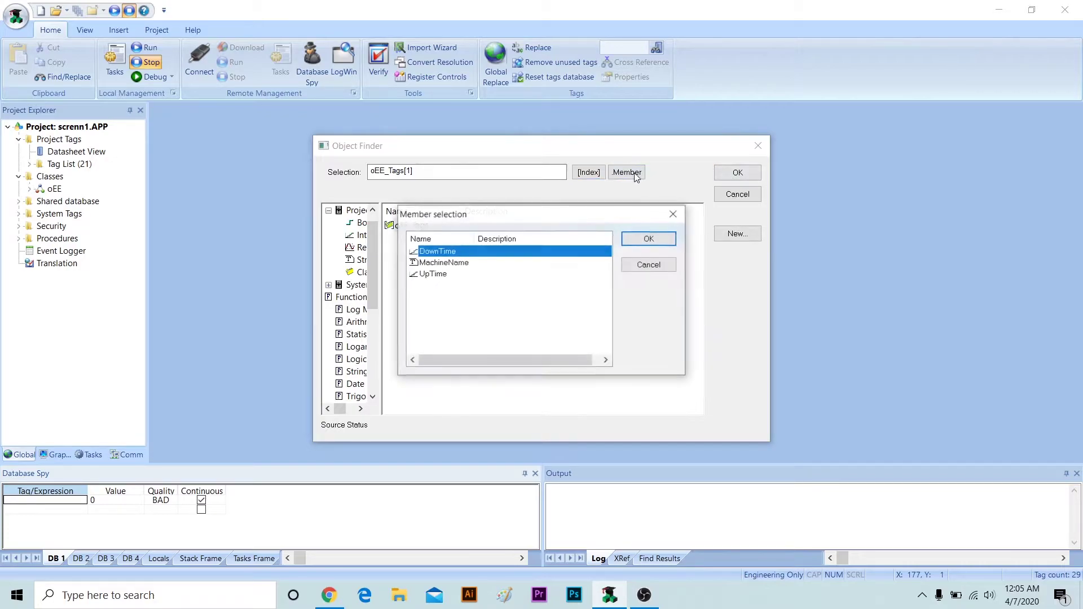
{"action": "double_click", "coordinate": [478, 260]}
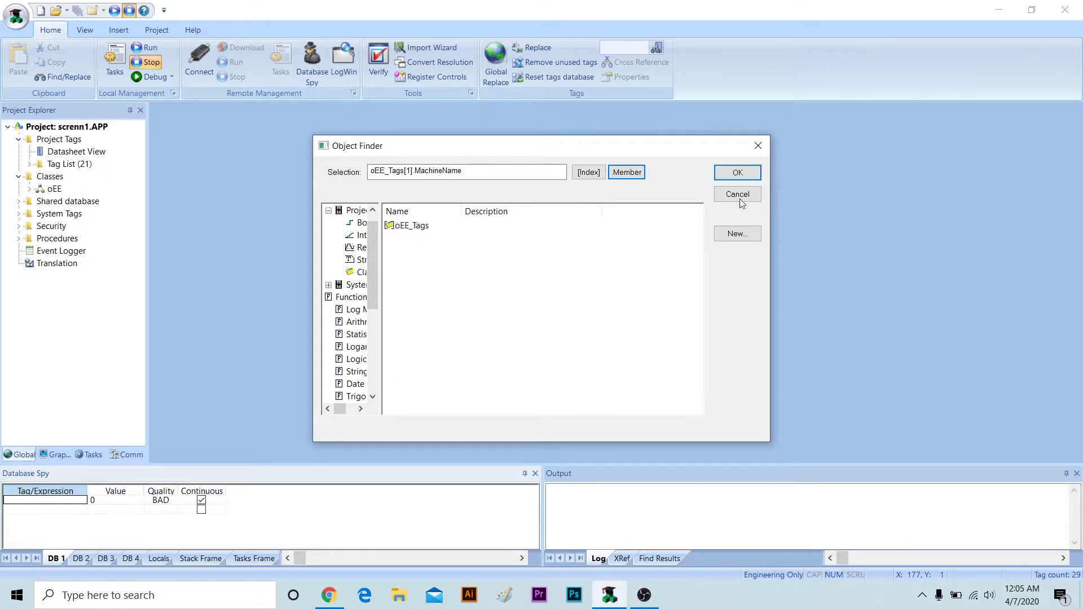
{"action": "left_click", "coordinate": [744, 172]}
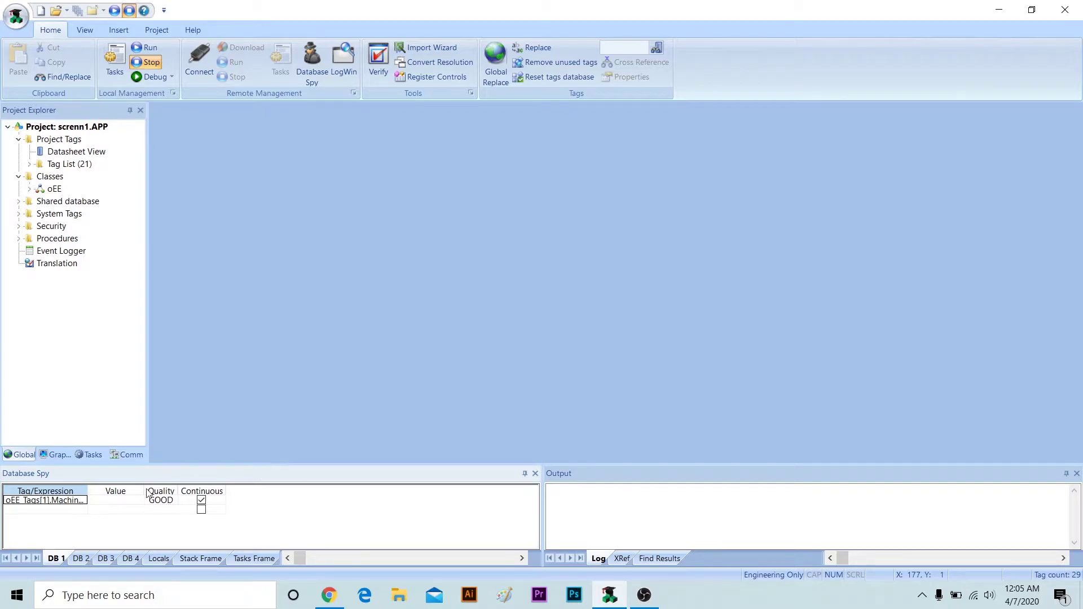
{"action": "left_click", "coordinate": [110, 503]}
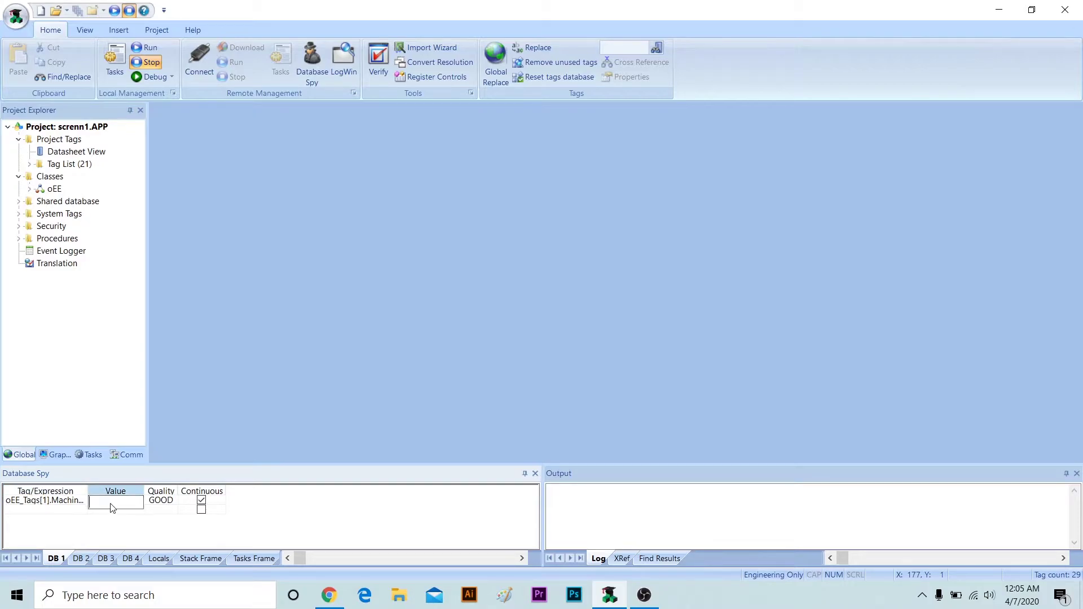
{"action": "type", "text": "Machine 1"}
Step: Add oEE_Tags[1].UpTime to the Database Spy with continuous monitoring and set its value to 10
{"action": "left_click", "coordinate": [201, 509]}
{"action": "double_click", "coordinate": [50, 510]}
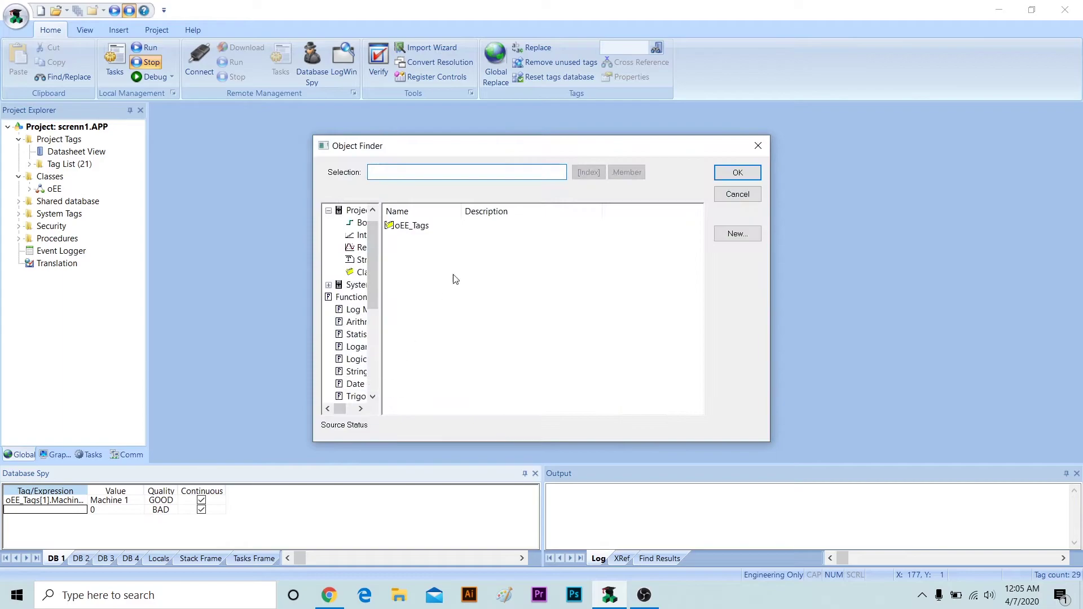
{"action": "left_click", "coordinate": [411, 225]}
{"action": "left_click", "coordinate": [589, 172]}
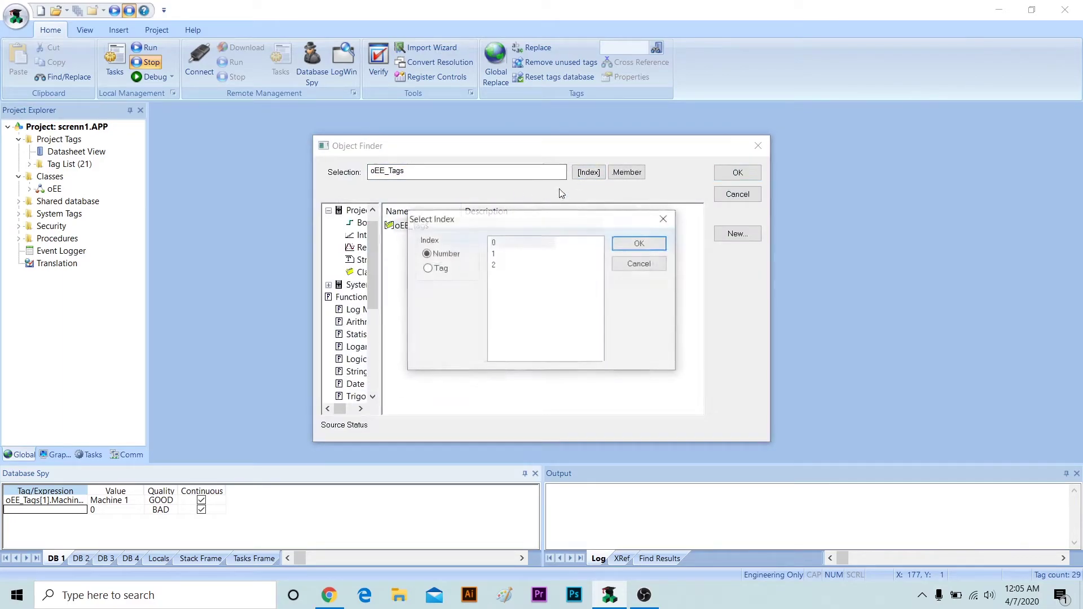
{"action": "left_click", "coordinate": [511, 255]}
{"action": "left_click", "coordinate": [649, 245]}
{"action": "left_click", "coordinate": [632, 172]}
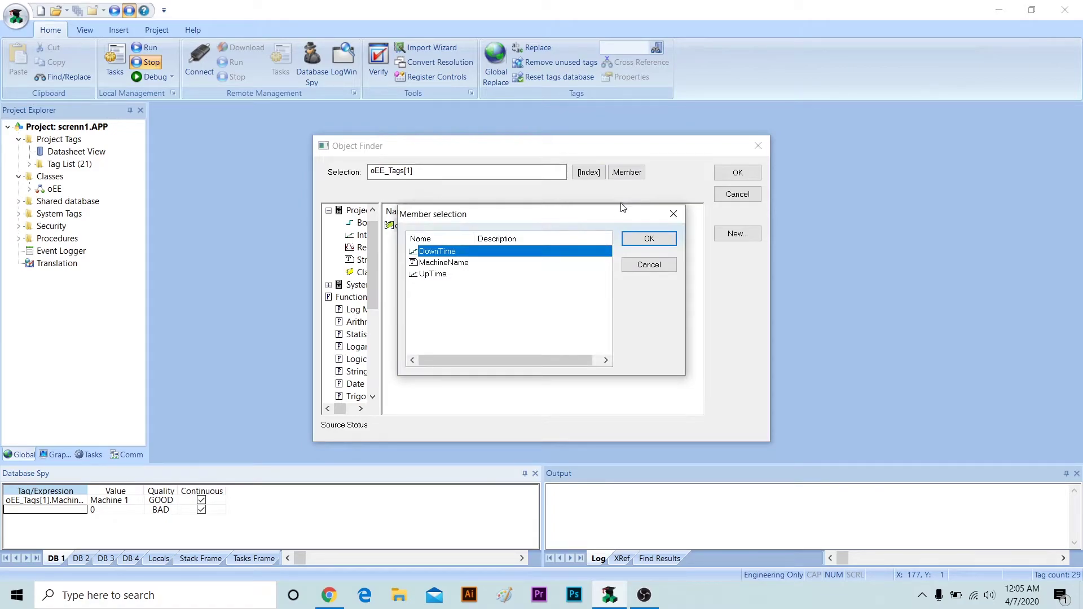
{"action": "double_click", "coordinate": [443, 276]}
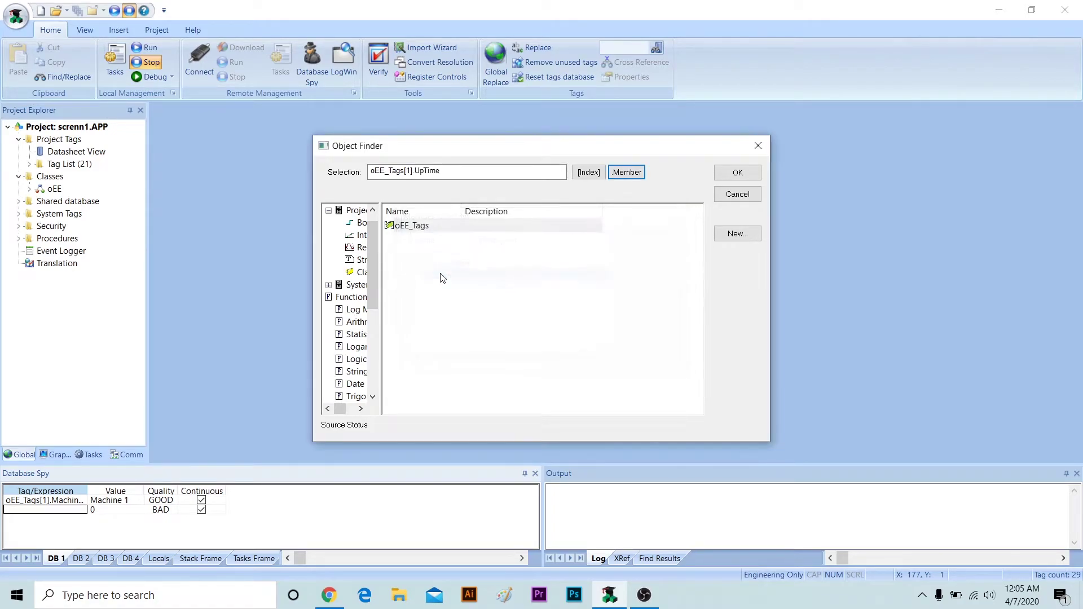
{"action": "left_click", "coordinate": [738, 173]}
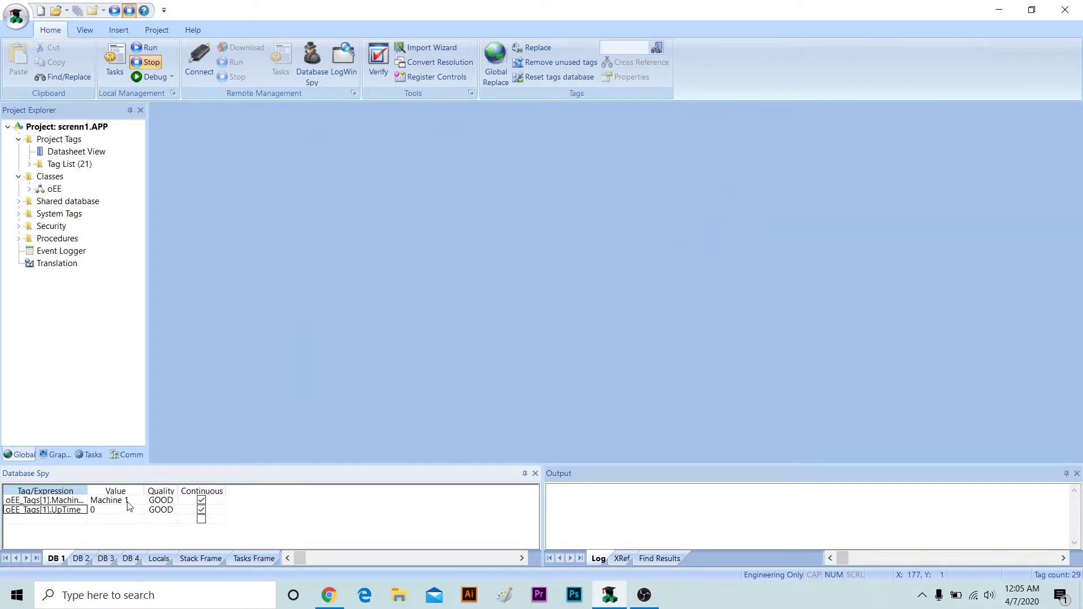
{"action": "left_click", "coordinate": [129, 512]}
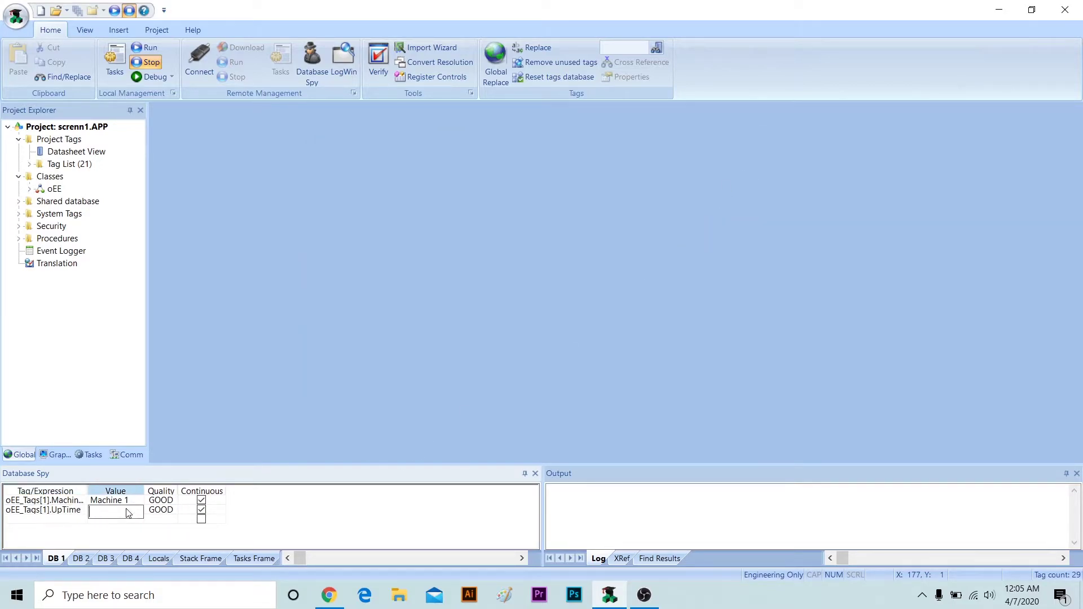
{"action": "type", "text": "10"}
{"action": "left_click", "coordinate": [96, 523]}
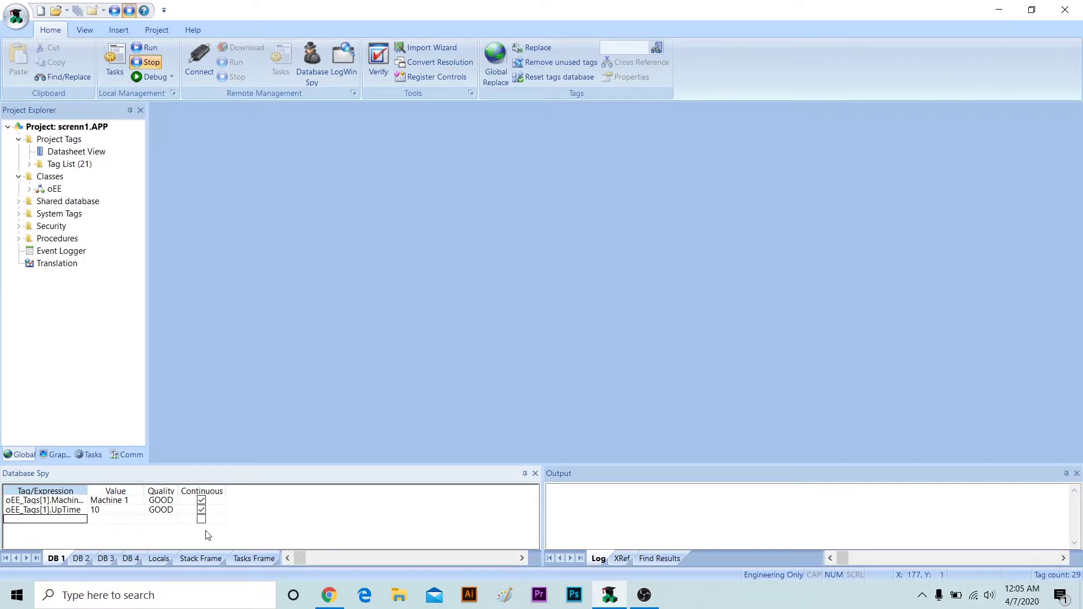
Step: Add oEE_Tags[1].DownTime to the Database Spy with continuous monitoring and set its value to 5
{"action": "left_click", "coordinate": [204, 519]}
{"action": "left_click", "coordinate": [53, 519]}
{"action": "left_click", "coordinate": [100, 519]}
{"action": "double_click", "coordinate": [45, 519]}
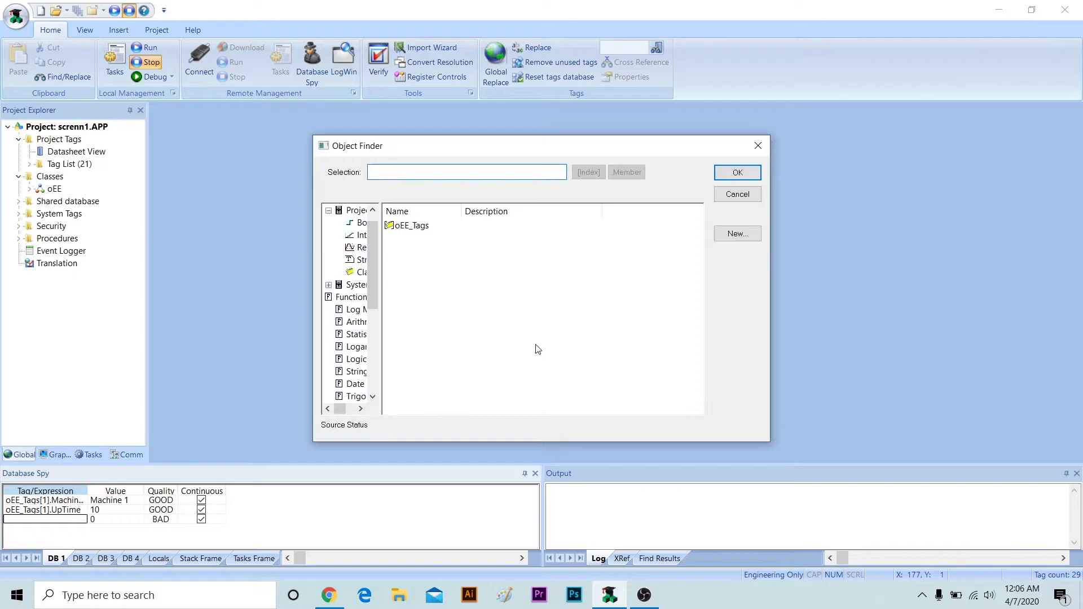
{"action": "left_click", "coordinate": [420, 227]}
{"action": "left_click", "coordinate": [587, 176]}
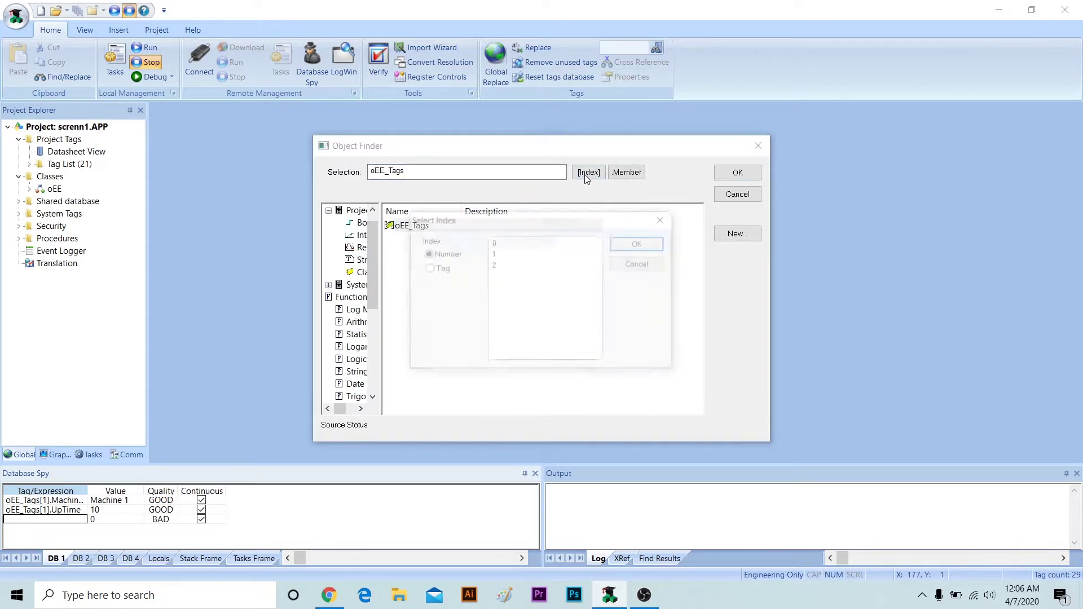
{"action": "left_click", "coordinate": [499, 254]}
{"action": "left_click", "coordinate": [636, 245]}
{"action": "left_click", "coordinate": [627, 172]}
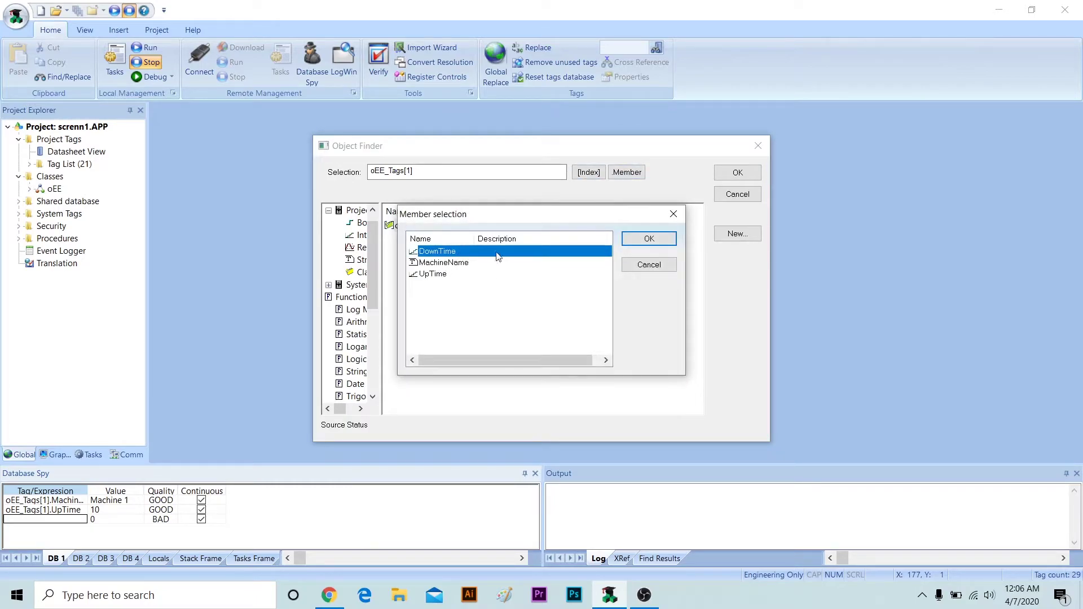
{"action": "left_click", "coordinate": [649, 238]}
{"action": "left_click", "coordinate": [737, 172]}
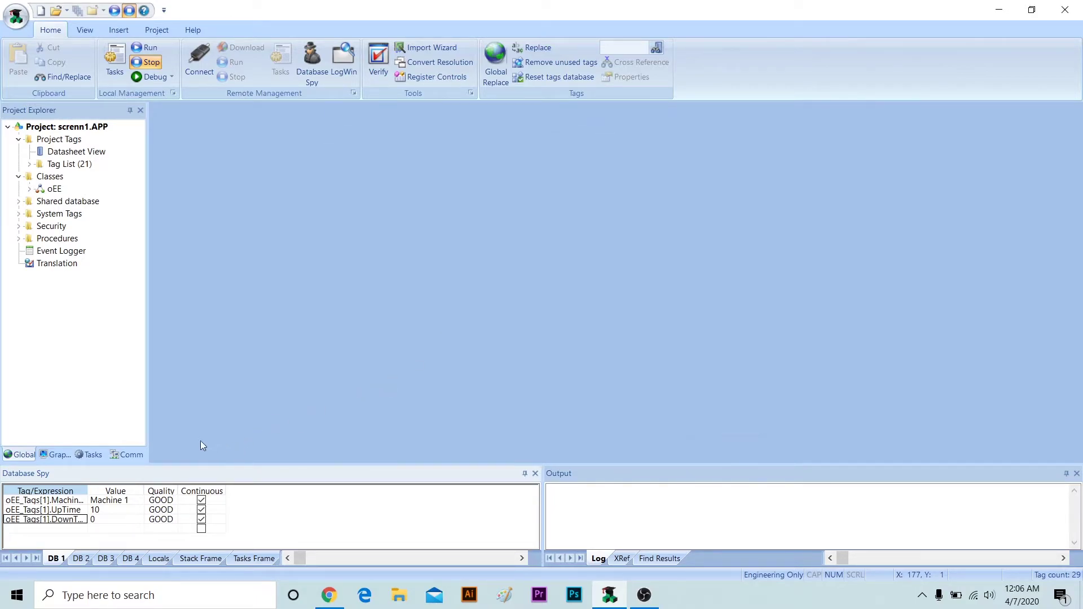
{"action": "left_click", "coordinate": [136, 524]}
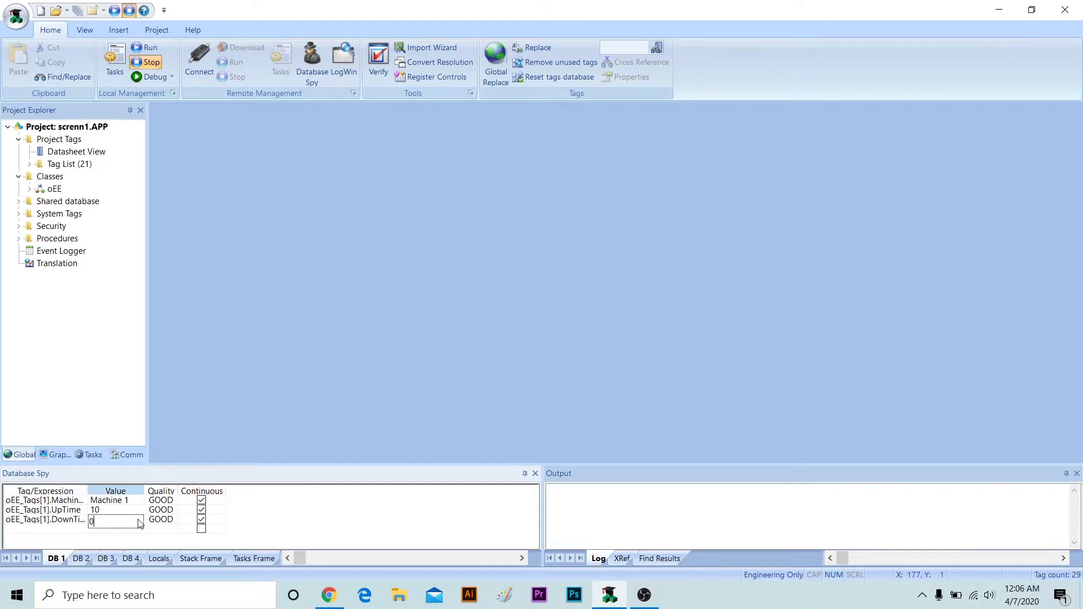
{"action": "type", "text": "5"}
Step: Add oEE_Tags[2].MachineName to the Database Spy with continuous monitoring and set its value to Machine 2
{"action": "left_click", "coordinate": [200, 530]}
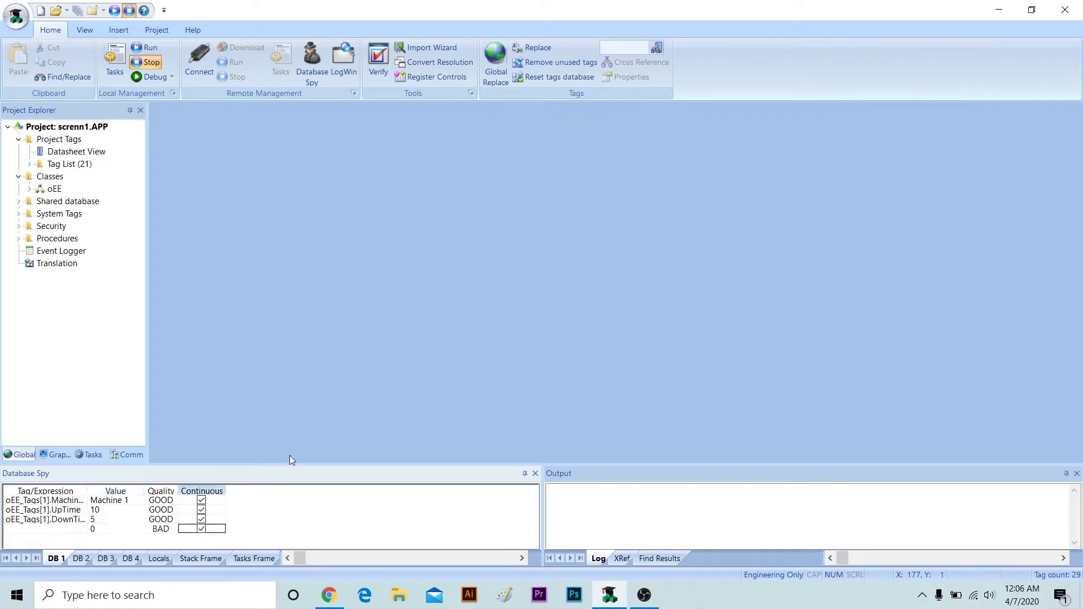
{"action": "left_click_drag", "start_coordinate": [293, 463], "coordinate": [306, 433]}
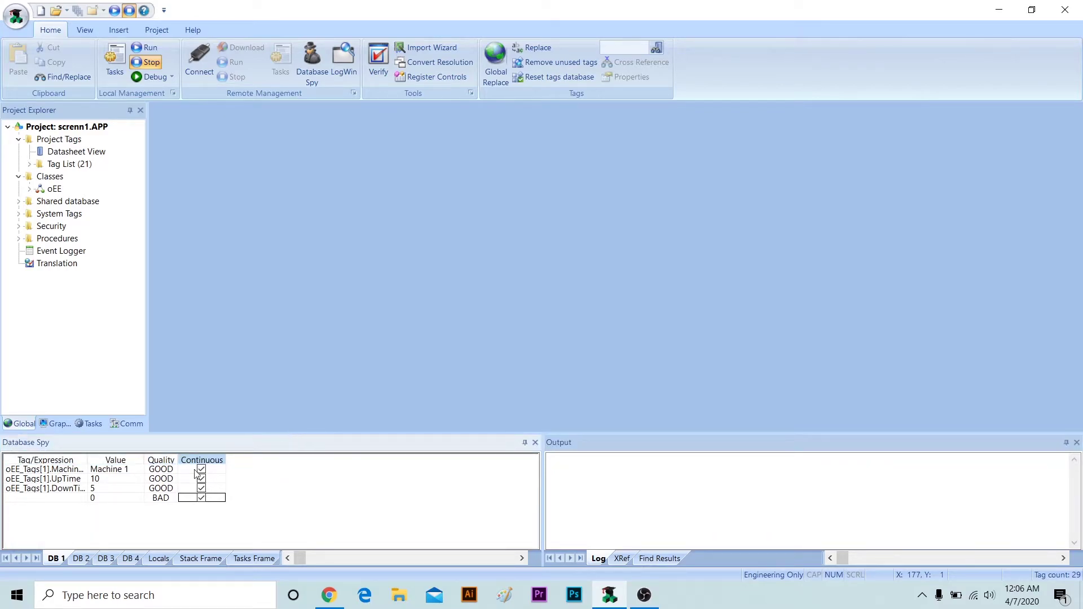
{"action": "double_click", "coordinate": [35, 498]}
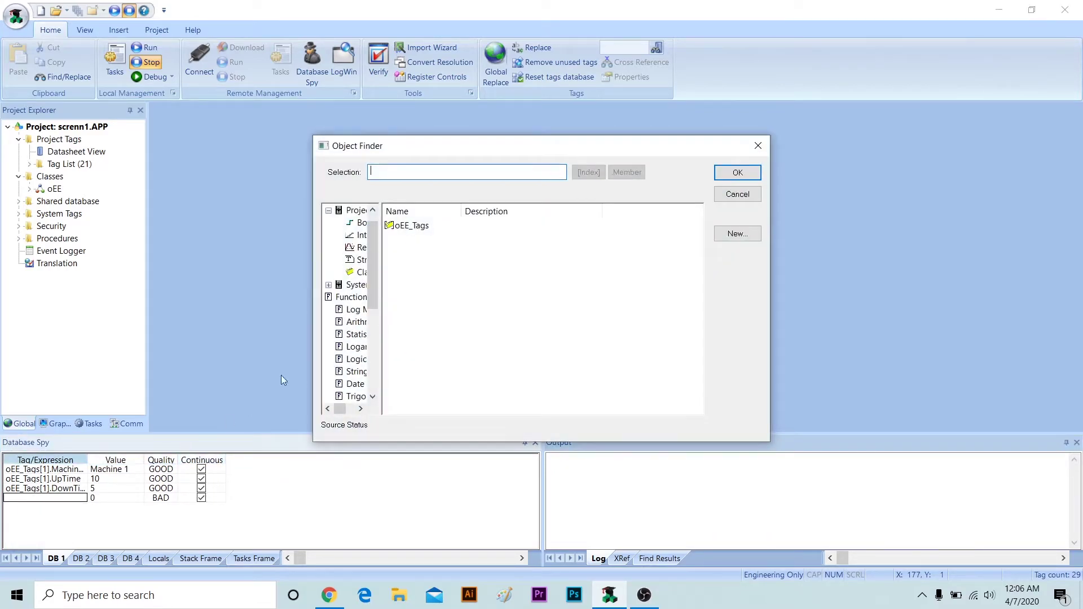
{"action": "left_click", "coordinate": [420, 226]}
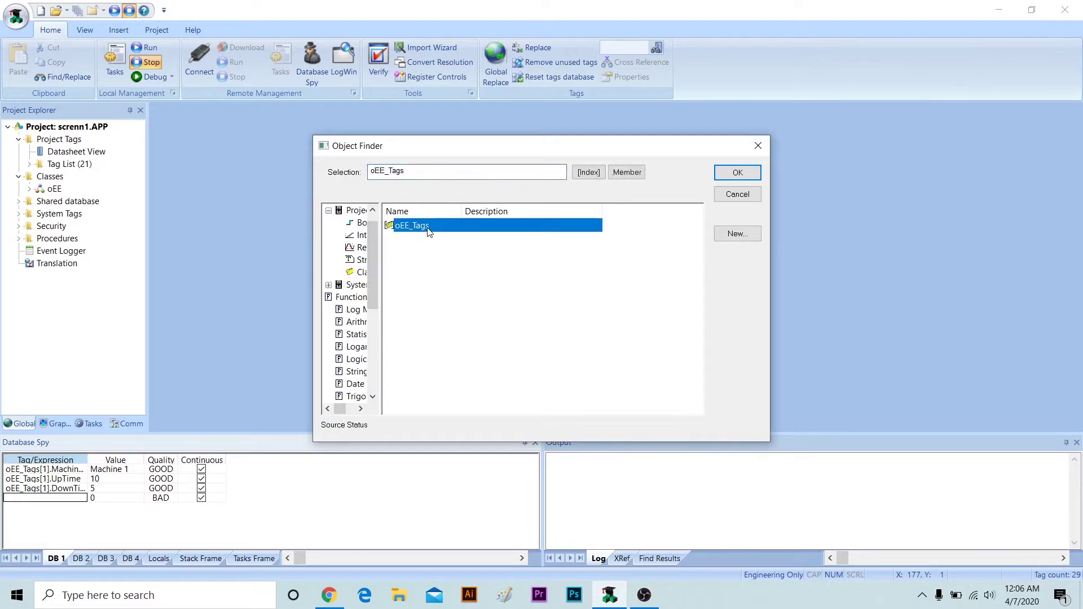
{"action": "left_click", "coordinate": [587, 172]}
{"action": "left_click", "coordinate": [495, 265]}
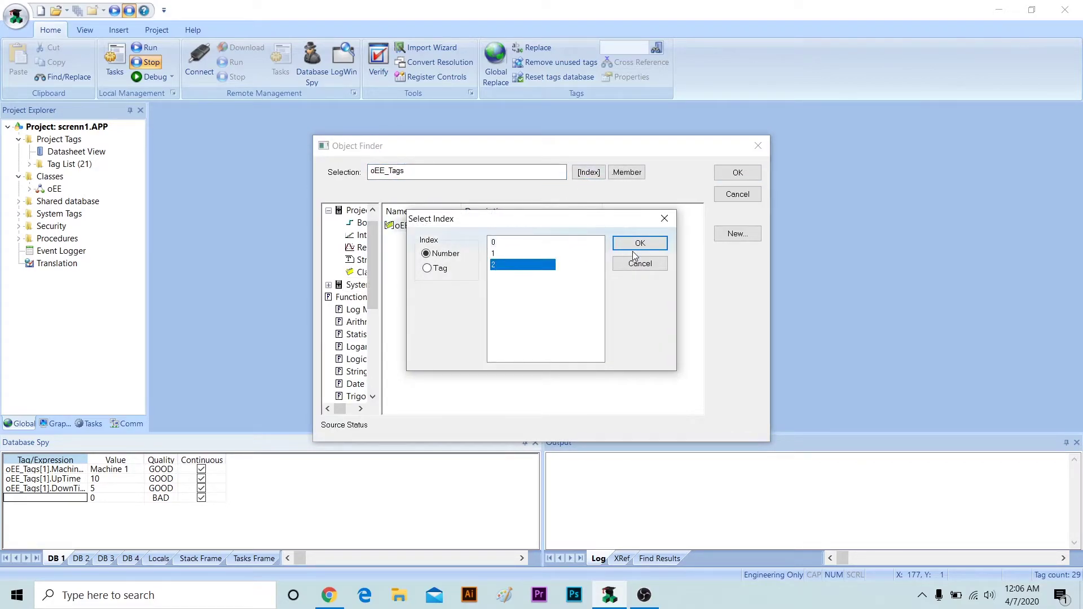
{"action": "left_click", "coordinate": [640, 254]}
{"action": "left_click", "coordinate": [626, 172]}
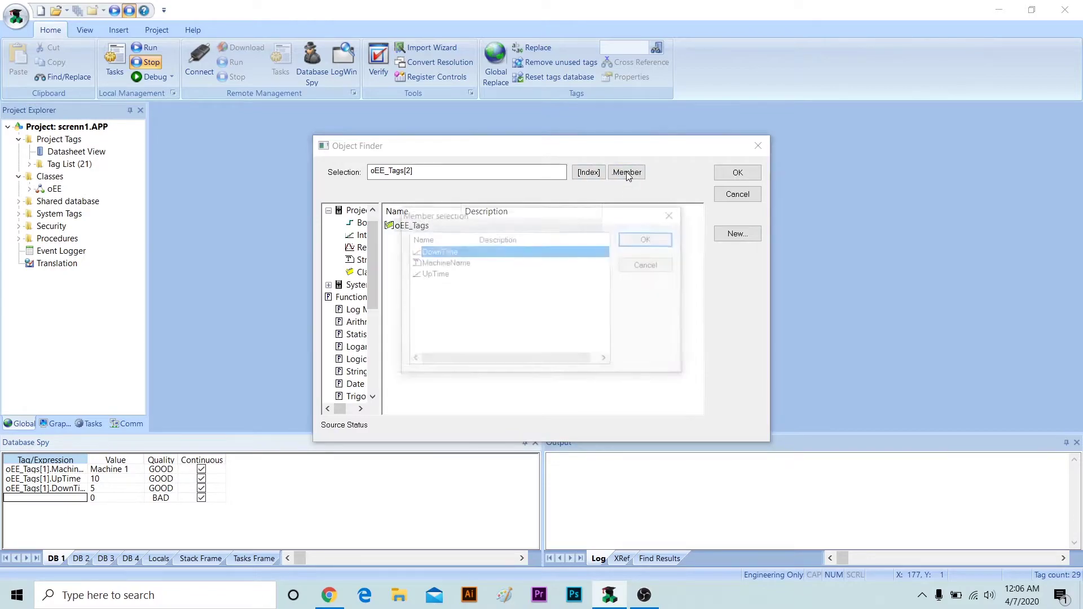
{"action": "left_click", "coordinate": [539, 264]}
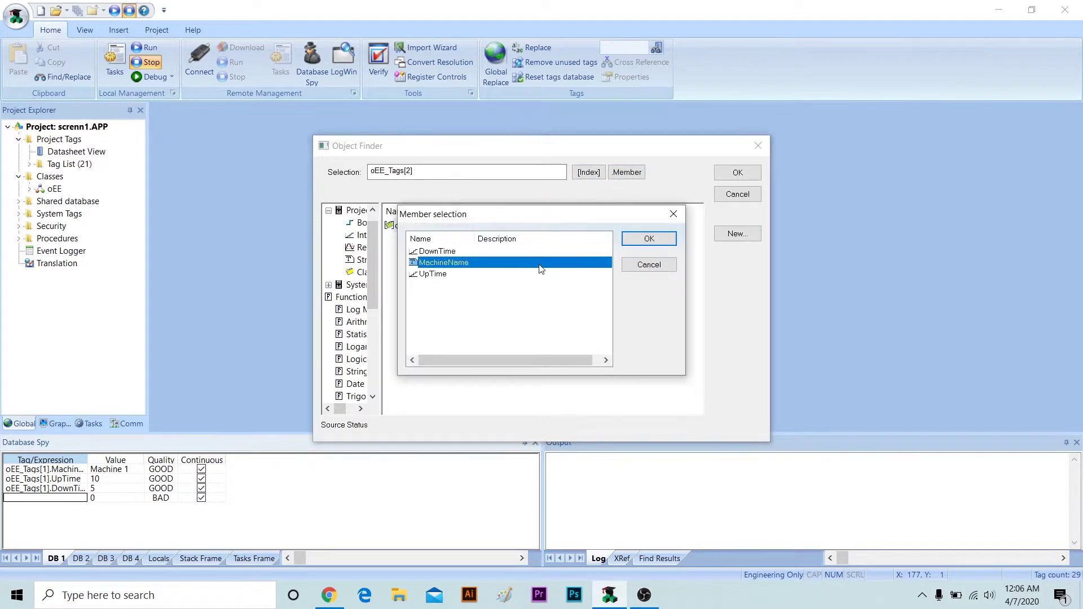
{"action": "left_click", "coordinate": [649, 239]}
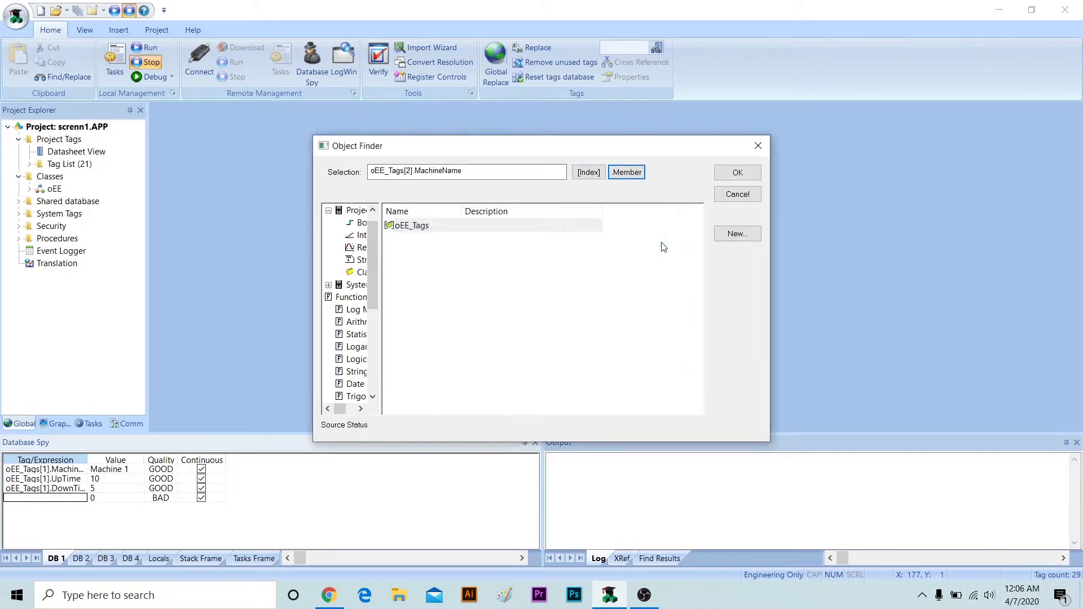
{"action": "left_click", "coordinate": [738, 172]}
{"action": "left_click", "coordinate": [115, 501]}
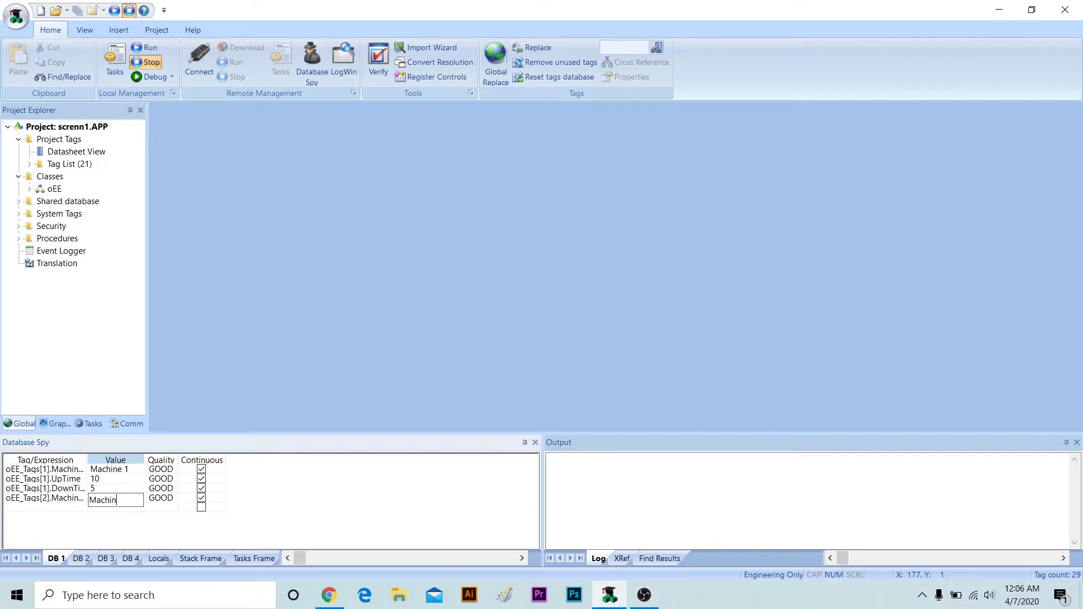
{"action": "key", "text": "Return"}
Step: Enable continuous monitoring for the empty Database Spy row below oEE_Tags[2].MachineName
{"action": "left_click", "coordinate": [43, 510]}
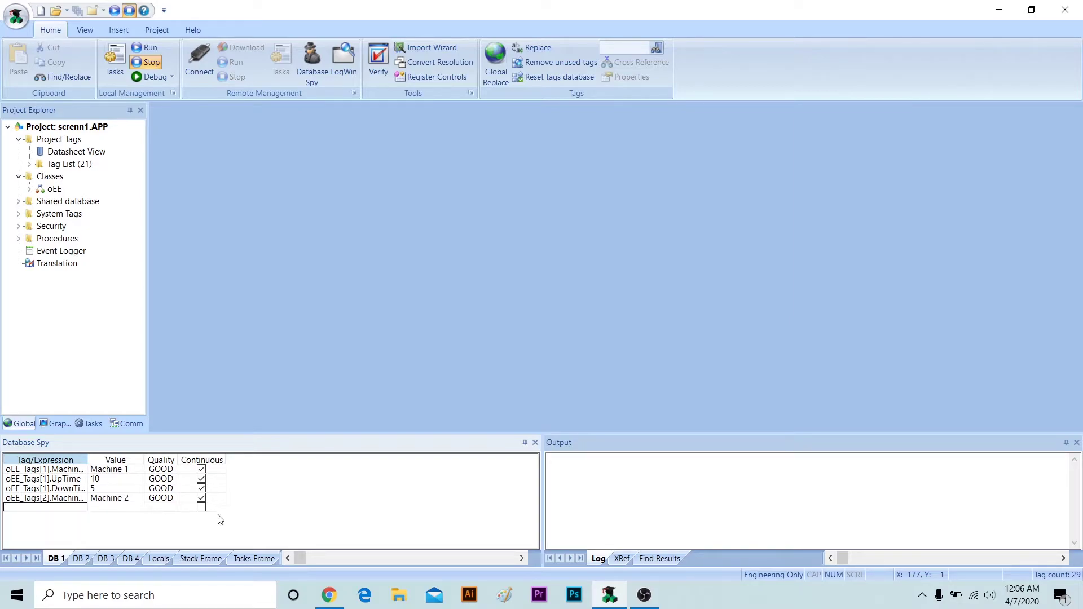
{"action": "left_click", "coordinate": [202, 508]}
{"action": "double_click", "coordinate": [70, 511]}
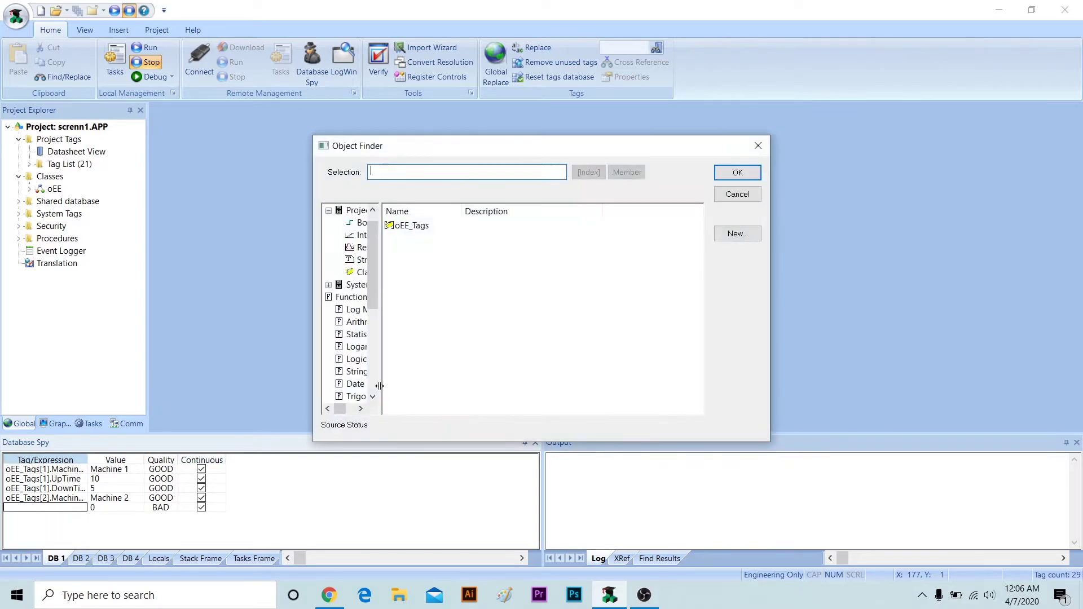
{"action": "double_click", "coordinate": [416, 225]}
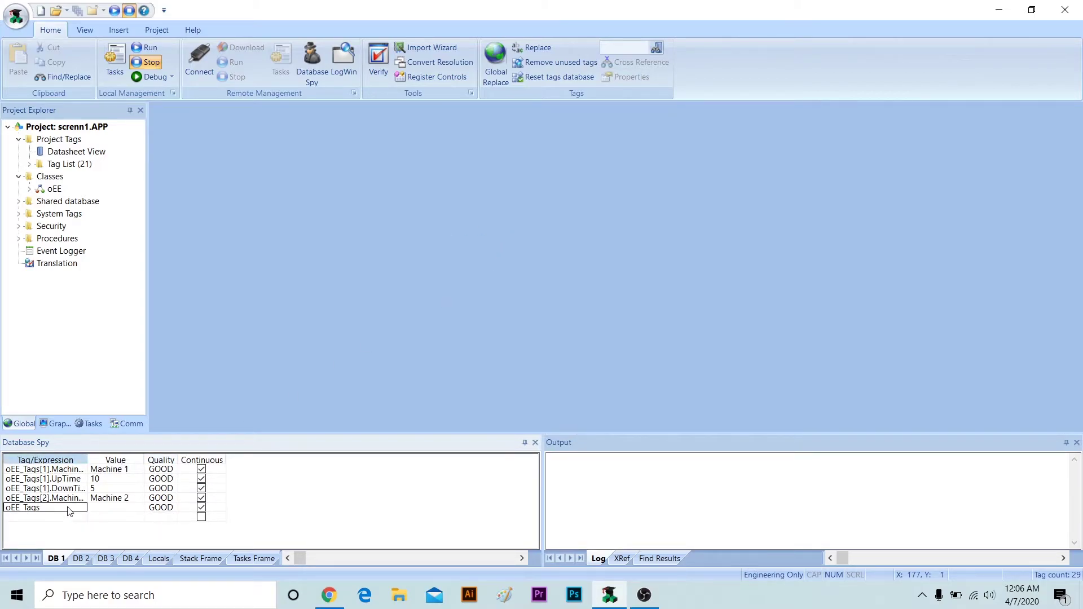
{"action": "key", "text": "Tab"}
{"action": "left_click", "coordinate": [203, 507]}
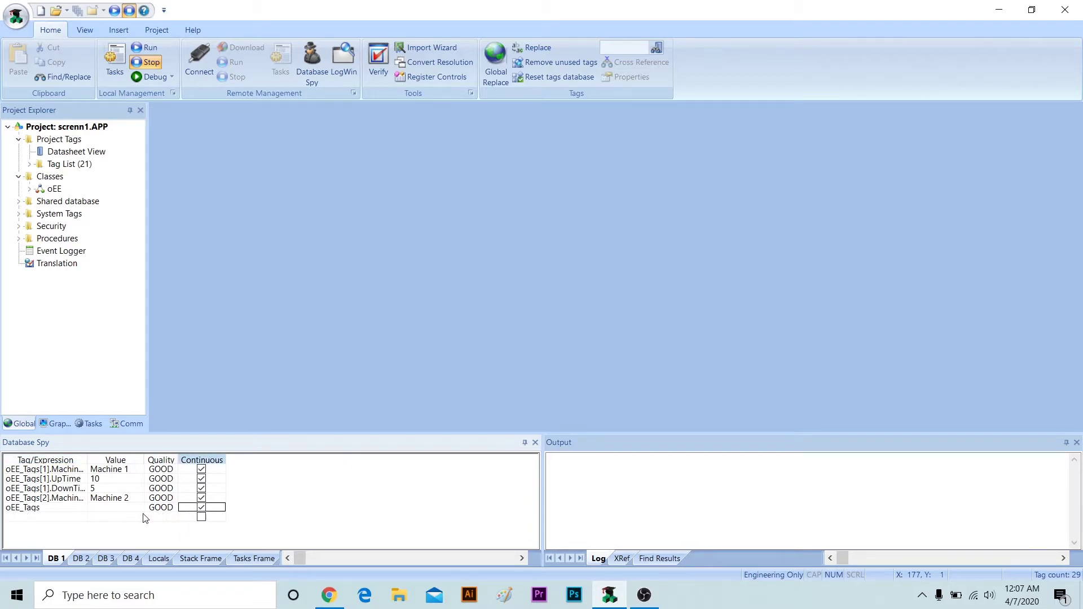
{"action": "left_click", "coordinate": [61, 514]}
{"action": "left_click", "coordinate": [88, 509]}
{"action": "left_click", "coordinate": [82, 510]}
{"action": "right_click", "coordinate": [66, 509]}
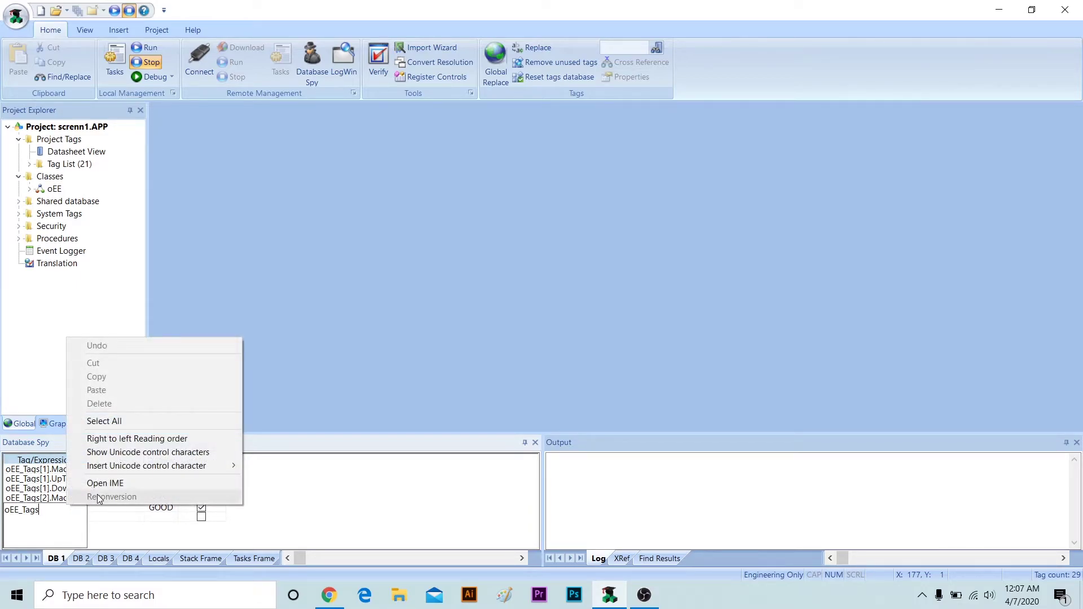
{"action": "left_click", "coordinate": [115, 483]}
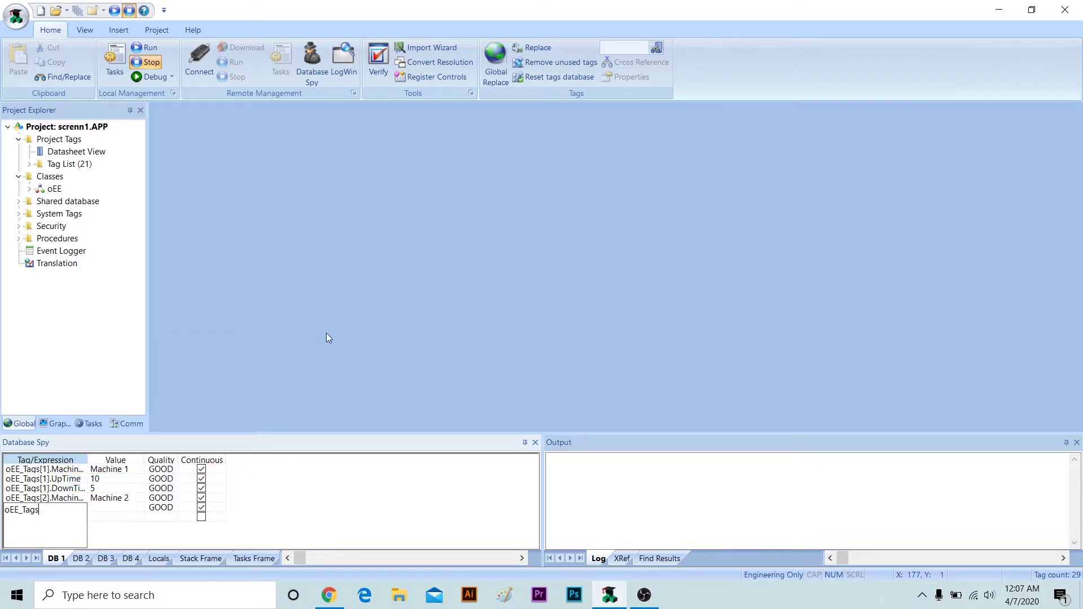
{"action": "key", "text": "Return"}
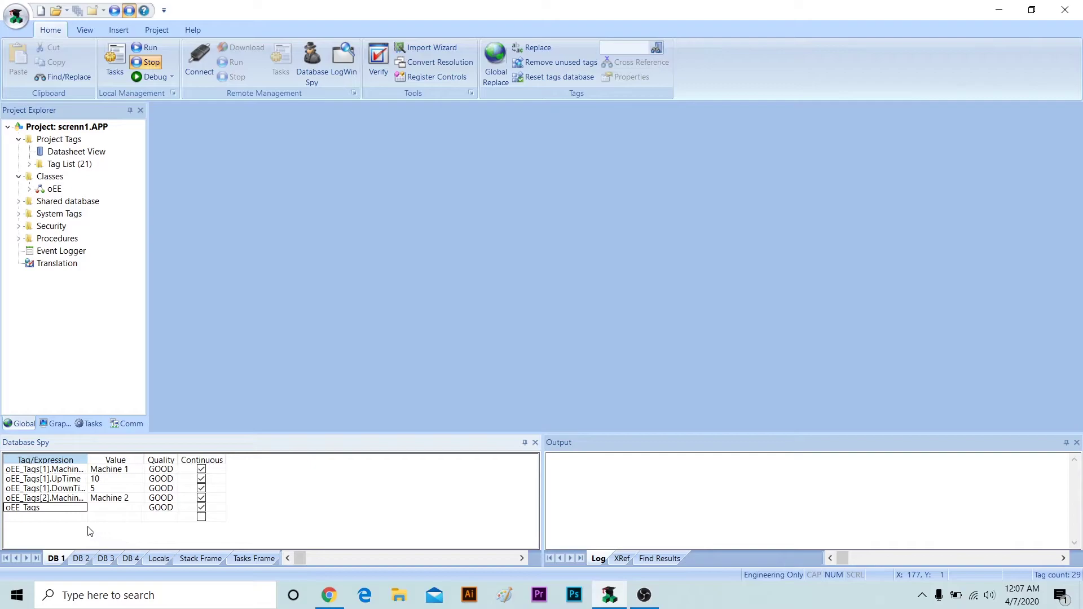
{"action": "left_click", "coordinate": [99, 516]}
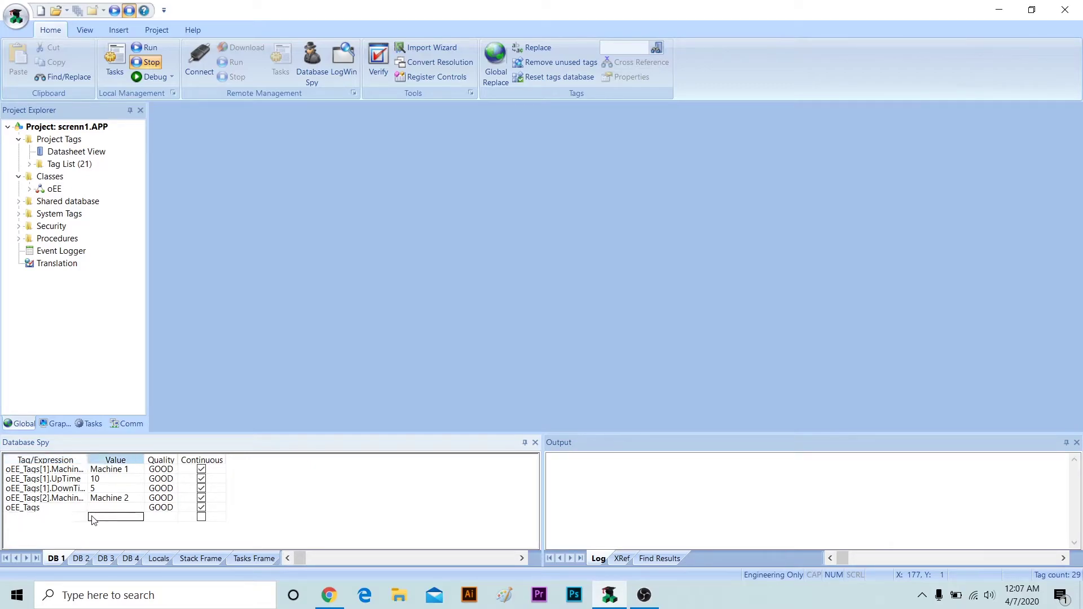
{"action": "left_click", "coordinate": [23, 510]}
{"action": "left_click", "coordinate": [25, 510]}
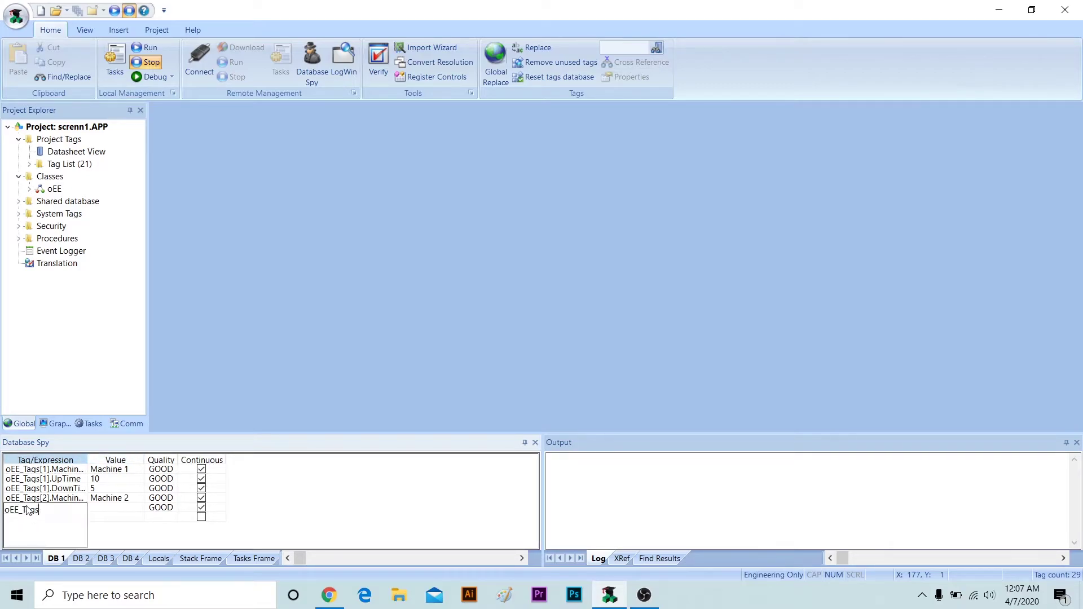
{"action": "double_click", "coordinate": [55, 513]}
{"action": "left_click", "coordinate": [54, 513]}
{"action": "double_click", "coordinate": [54, 513]}
{"action": "key", "text": "Delete"}
{"action": "key", "text": "Return"}
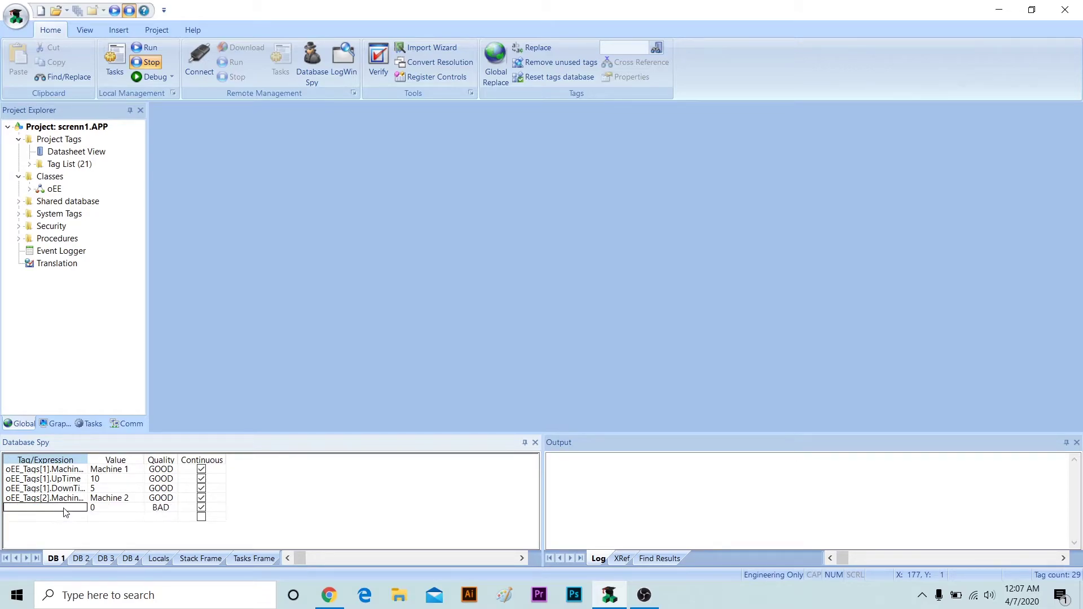
Step: Assign oEE_Tags[2].UpTime to the empty monitored row of the Database Spy and set its value to 100
{"action": "double_click", "coordinate": [62, 511]}
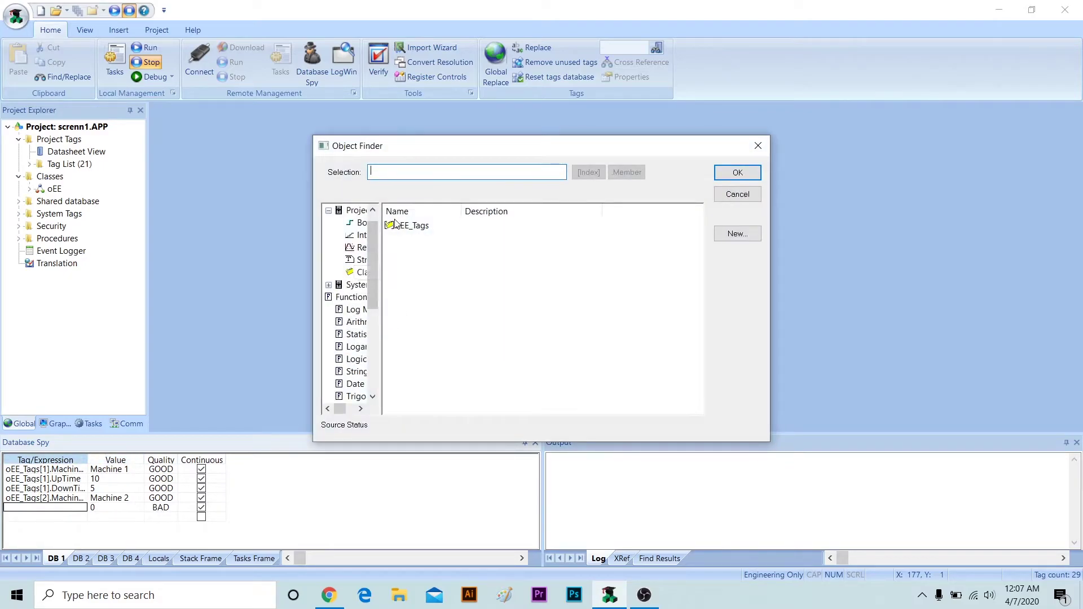
{"action": "left_click", "coordinate": [411, 225]}
{"action": "left_click", "coordinate": [597, 176]}
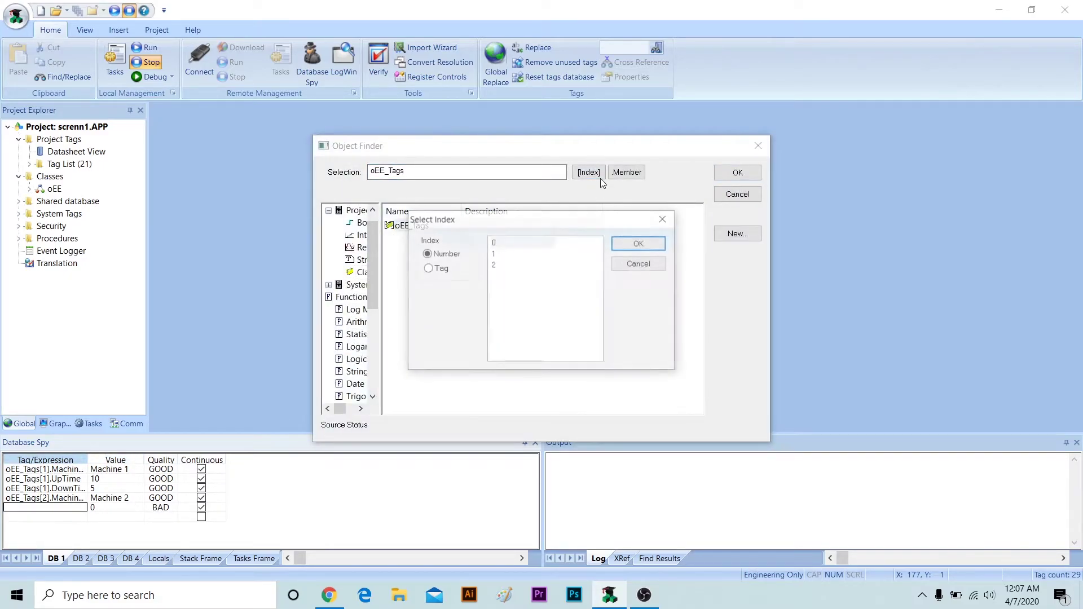
{"action": "left_click", "coordinate": [507, 266]}
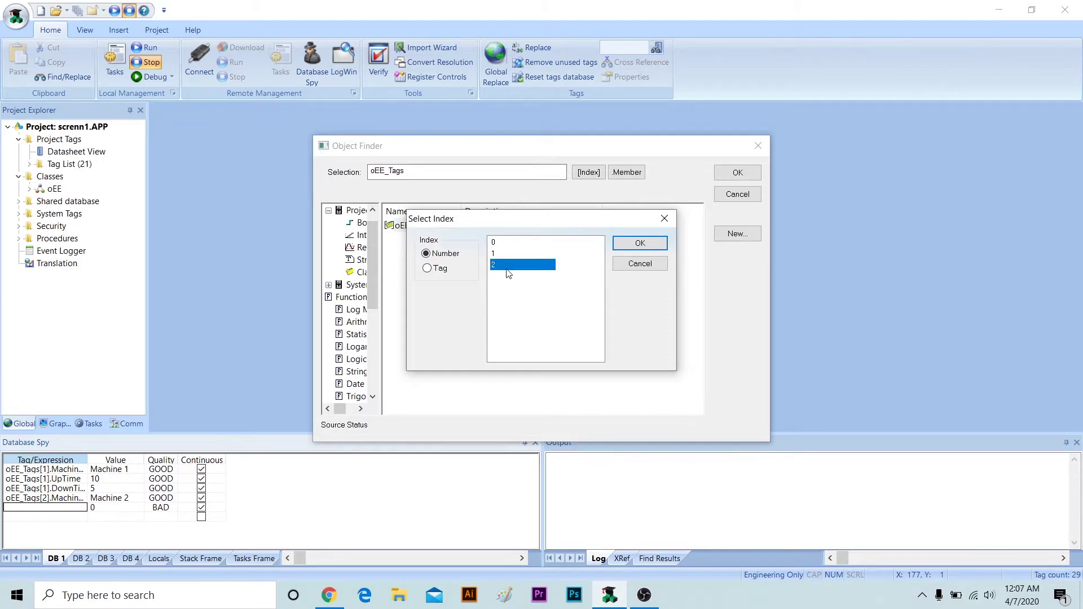
{"action": "left_click", "coordinate": [640, 242]}
{"action": "left_click", "coordinate": [627, 172]}
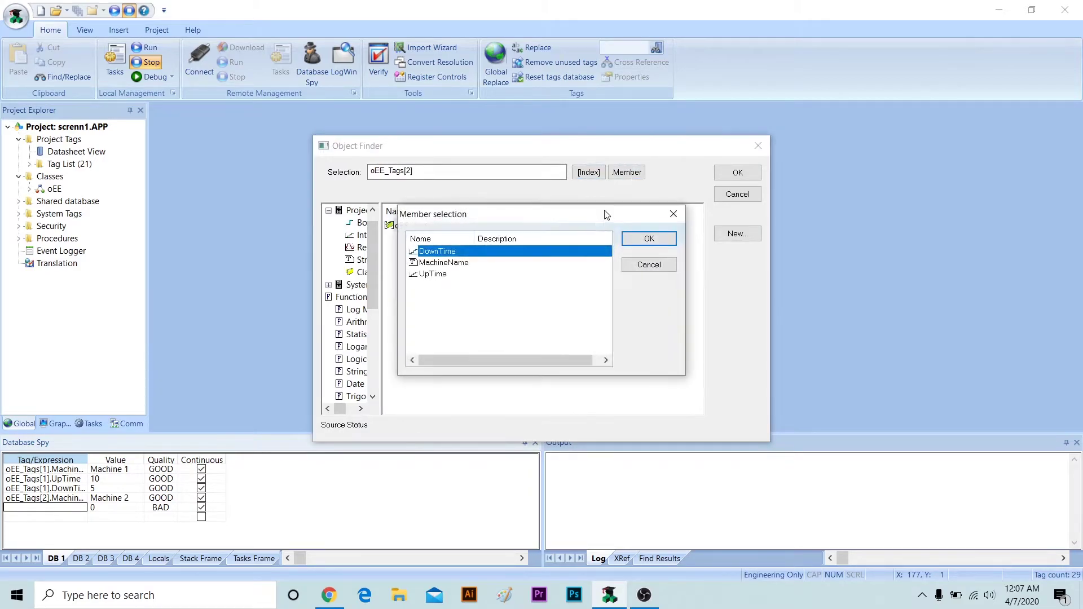
{"action": "left_click", "coordinate": [445, 277]}
{"action": "left_click", "coordinate": [661, 241]}
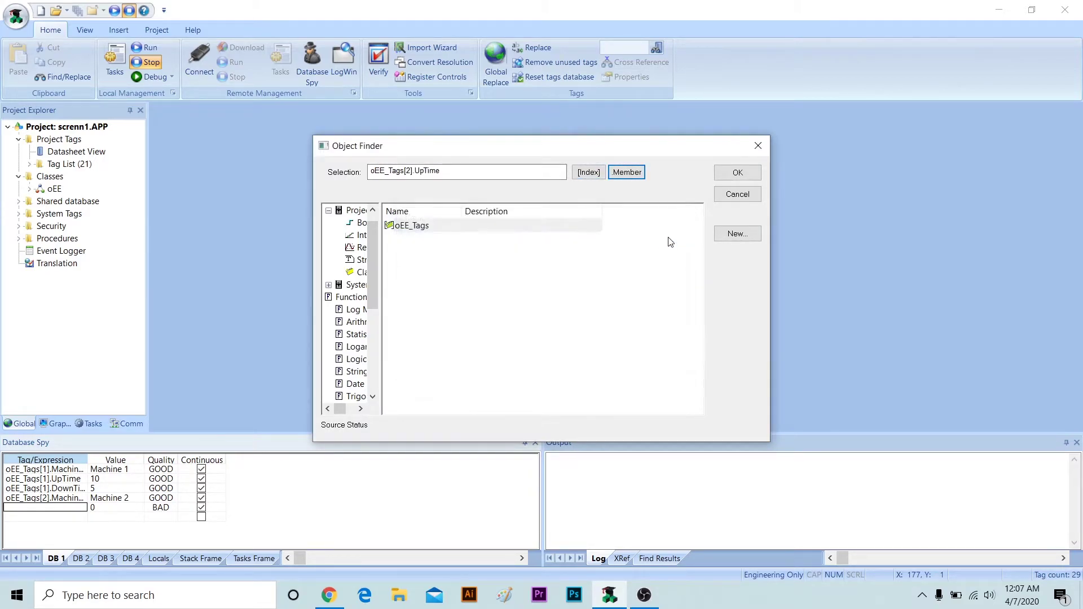
{"action": "left_click", "coordinate": [737, 173]}
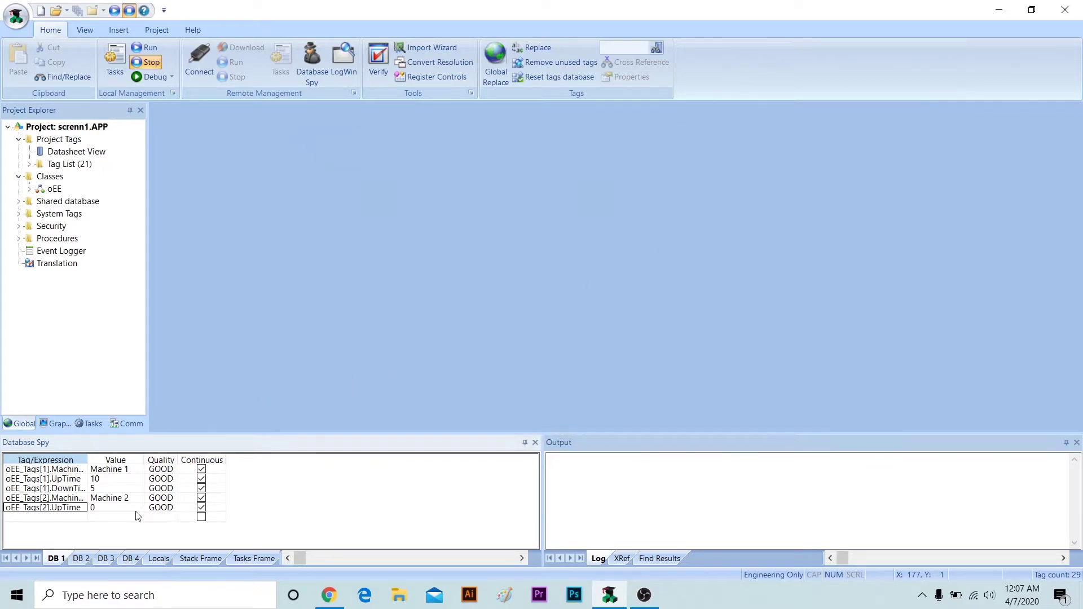
{"action": "left_click", "coordinate": [123, 511]}
{"action": "type", "text": "100"}
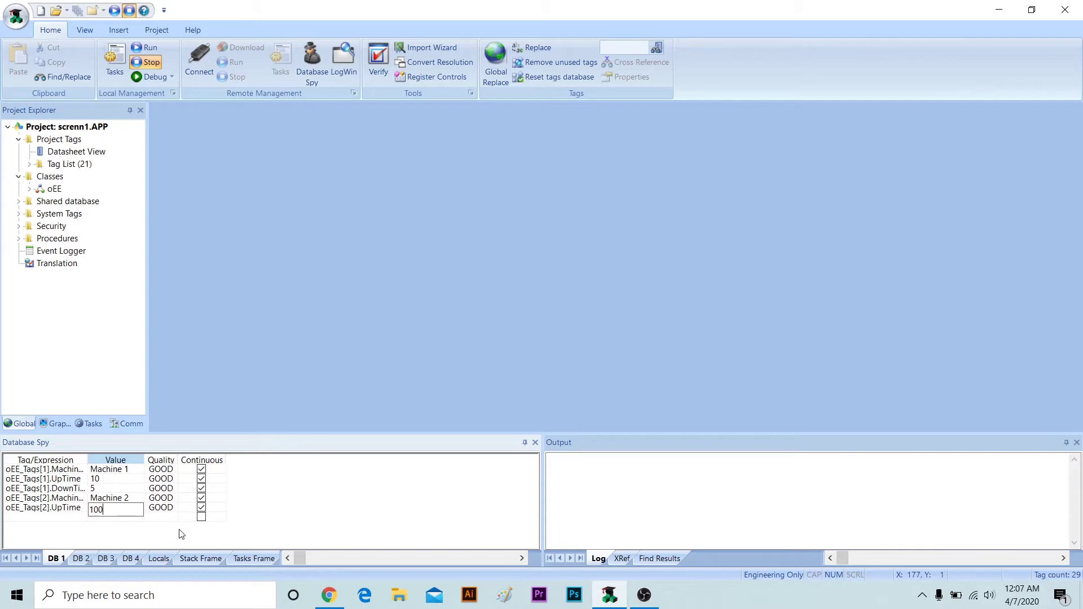
{"action": "key", "text": "Return"}
Step: Add oEE_Tags[2].DownTime to the Database Spy with continuous monitoring and set its value to 50
{"action": "left_click", "coordinate": [202, 516]}
{"action": "double_click", "coordinate": [45, 516]}
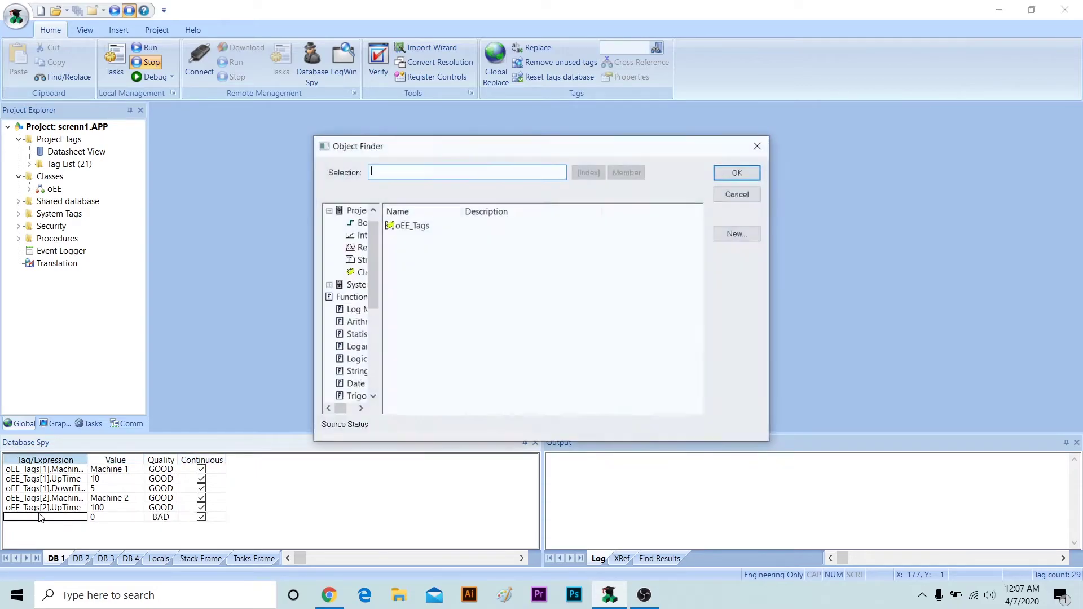
{"action": "left_click", "coordinate": [407, 228]}
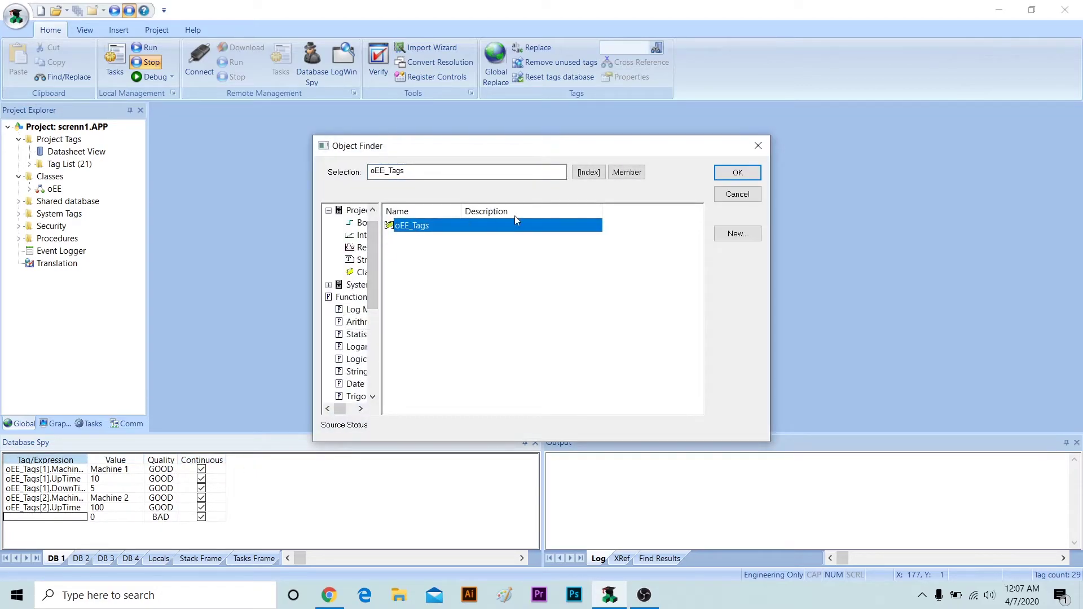
{"action": "left_click", "coordinate": [588, 172]}
{"action": "left_click", "coordinate": [505, 266]}
{"action": "left_click", "coordinate": [633, 246]}
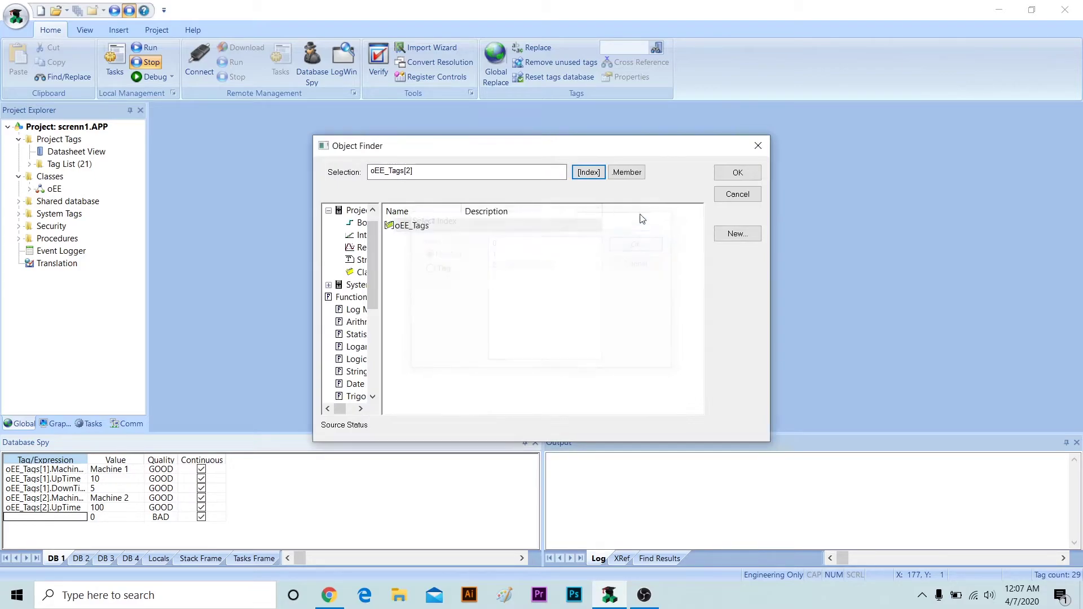
{"action": "left_click", "coordinate": [626, 172]}
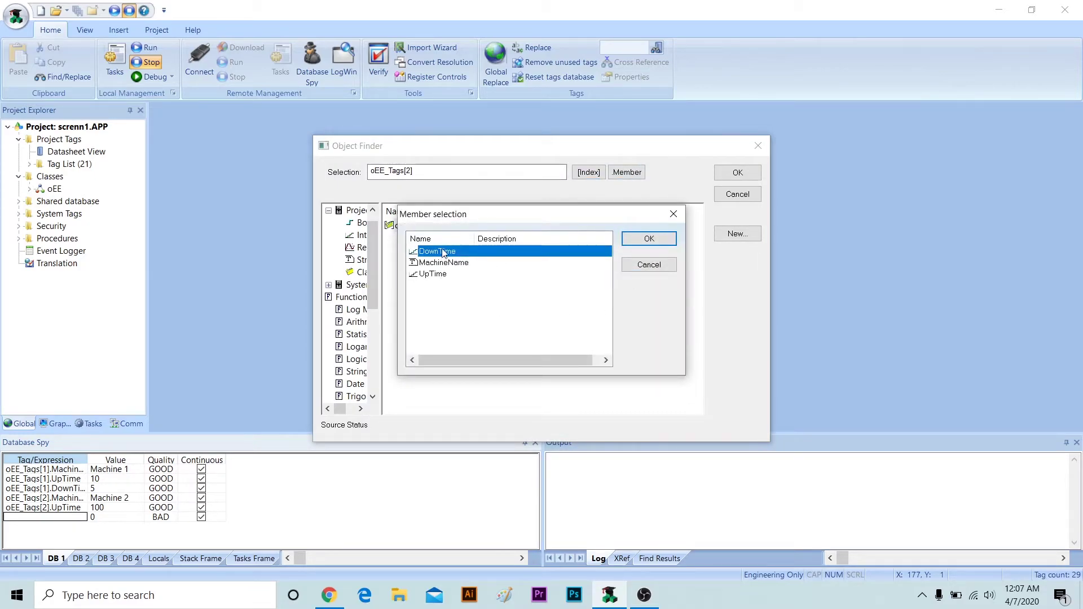
{"action": "left_click", "coordinate": [649, 238]}
{"action": "left_click", "coordinate": [737, 172]}
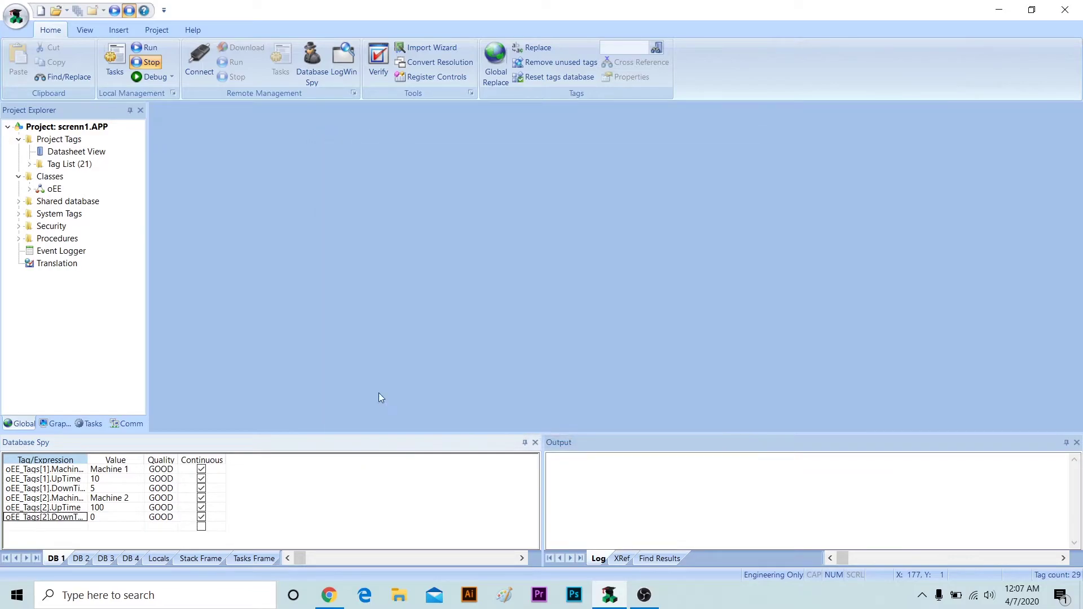
{"action": "left_click", "coordinate": [94, 518]}
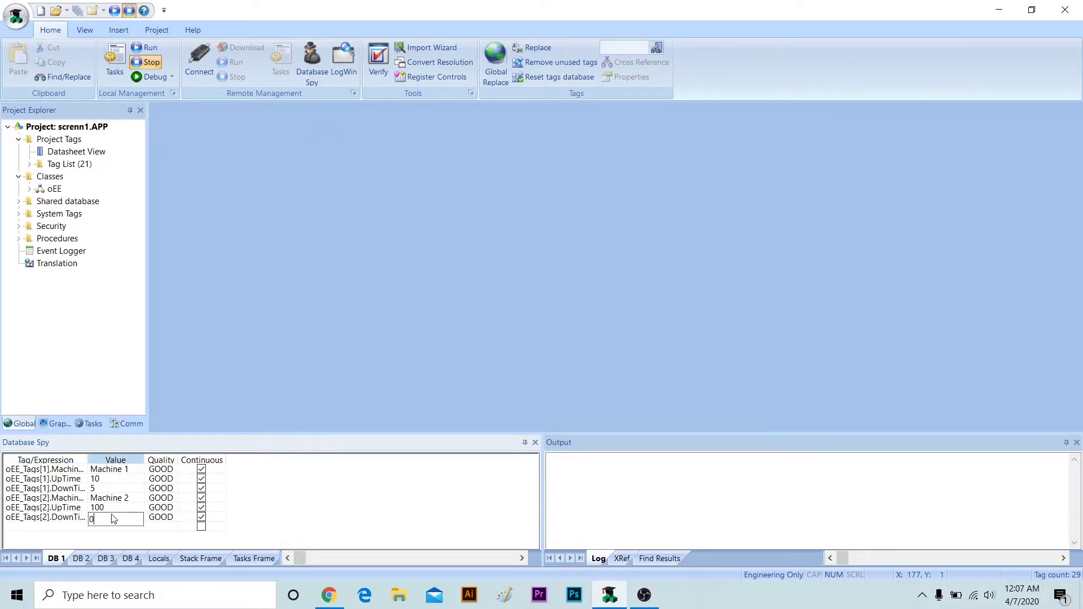
{"action": "type", "text": "5"}
{"action": "left_click", "coordinate": [310, 529]}
Step: Run the project to check the machine names, up times and down times on its GRID screen, and exit the runtime
{"action": "left_click", "coordinate": [147, 49]}
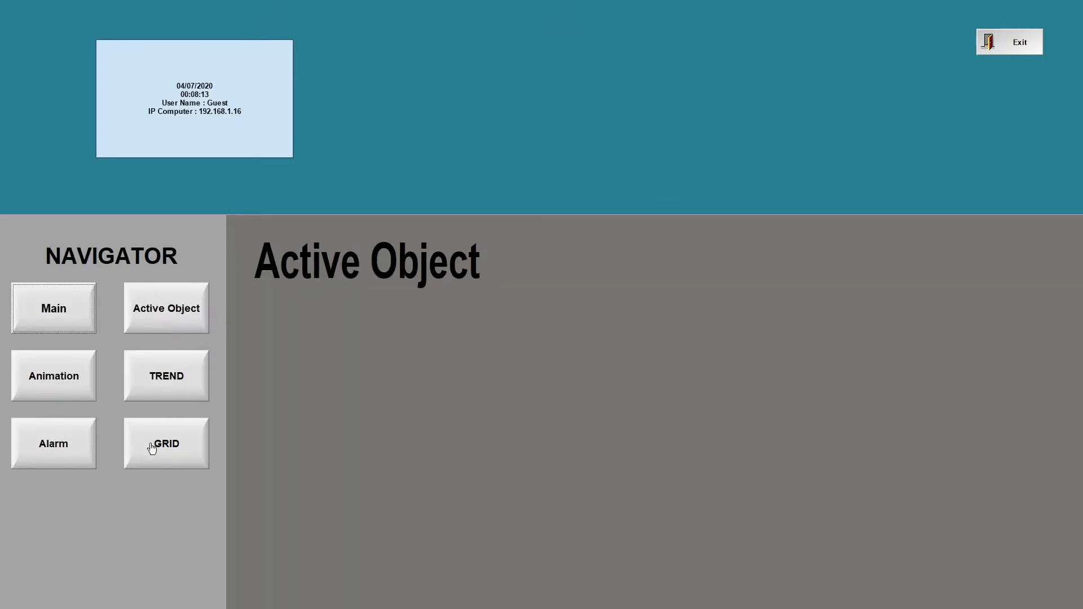
{"action": "left_click", "coordinate": [183, 455]}
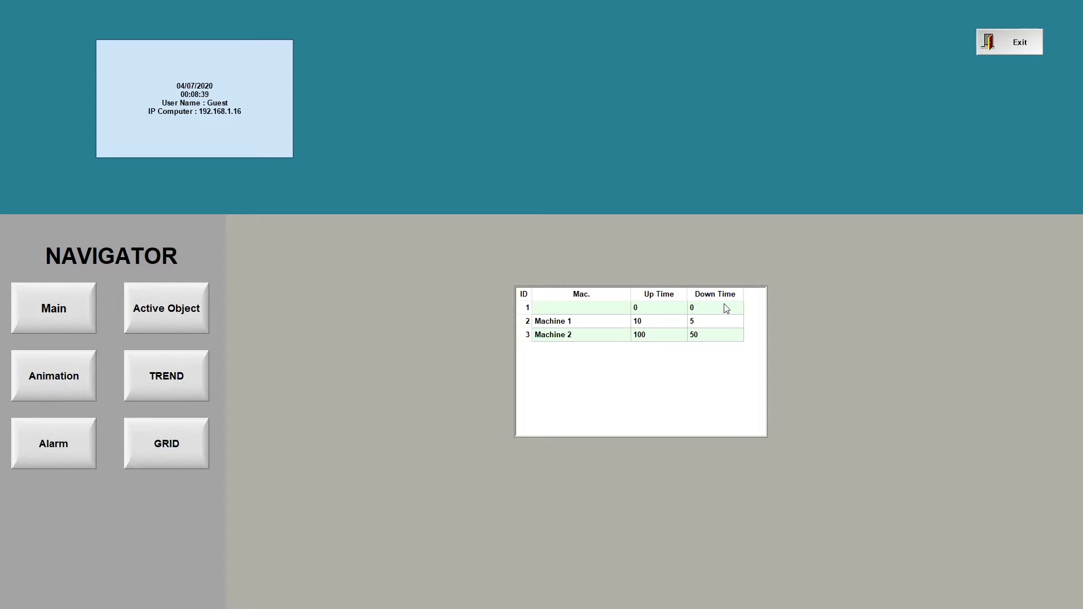
{"action": "left_click", "coordinate": [1024, 48]}
{"action": "left_click", "coordinate": [536, 350]}
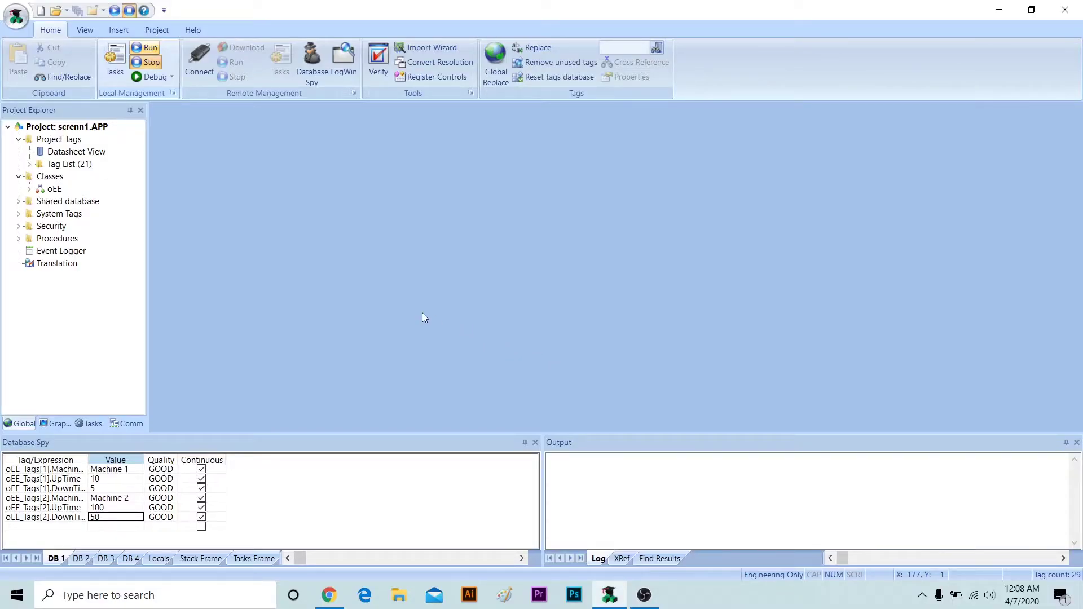
Step: In the advanced settings of the Grid screen's grid object, assign NamRow to Number of Rows and create it as an Integer tag
{"action": "left_click", "coordinate": [61, 423]}
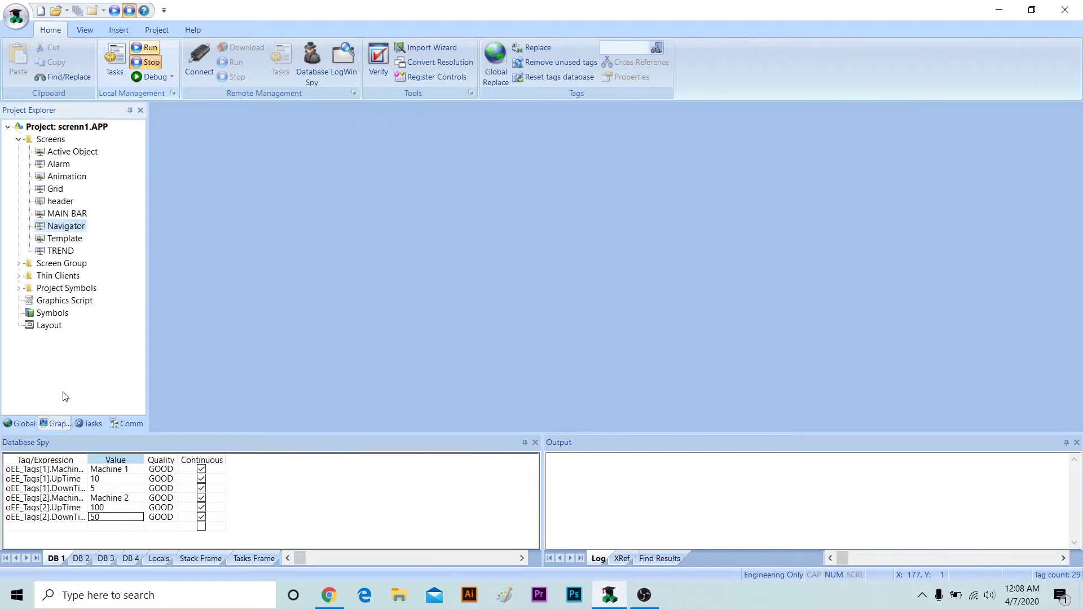
{"action": "double_click", "coordinate": [56, 189]}
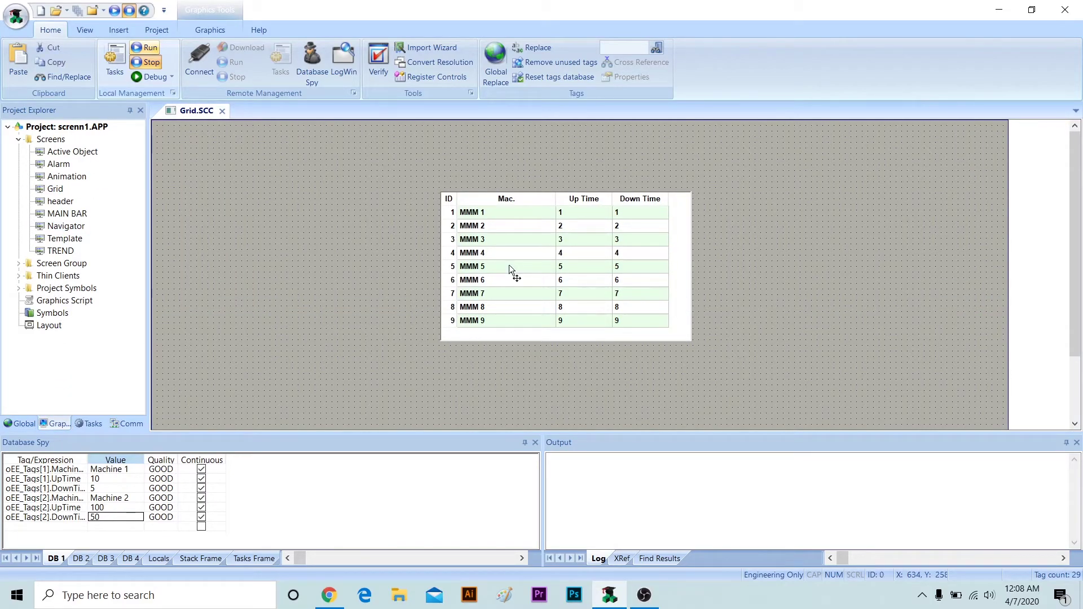
{"action": "double_click", "coordinate": [509, 266]}
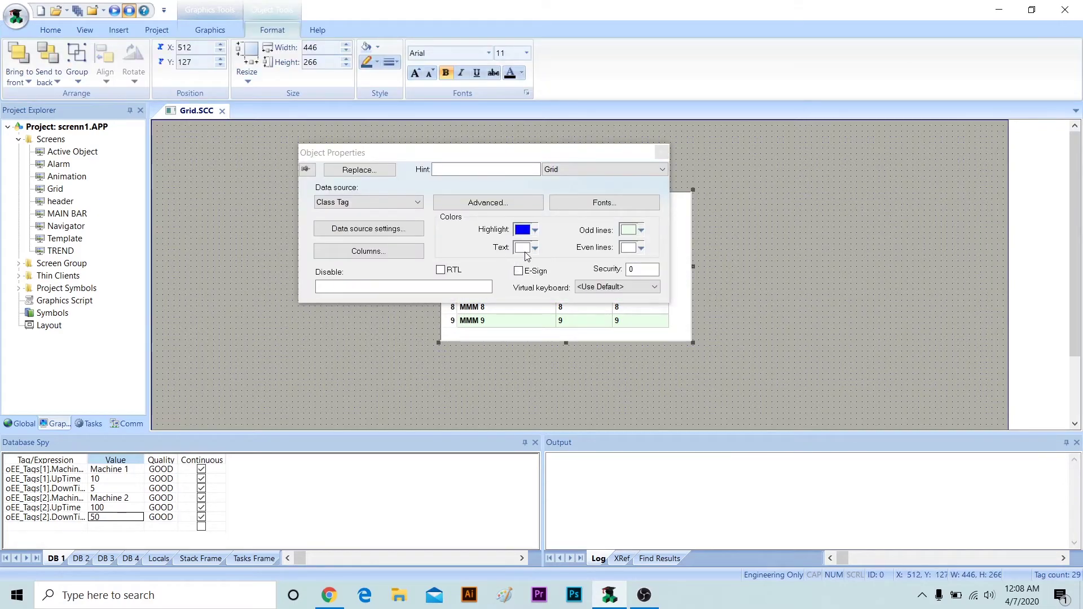
{"action": "left_click", "coordinate": [529, 208]}
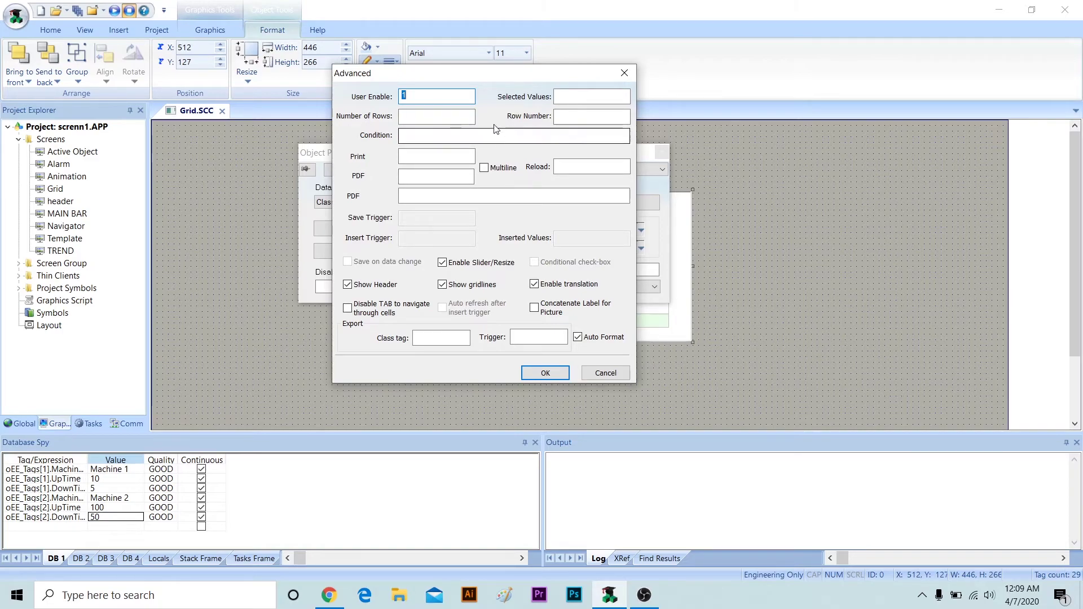
{"action": "left_click", "coordinate": [455, 115]}
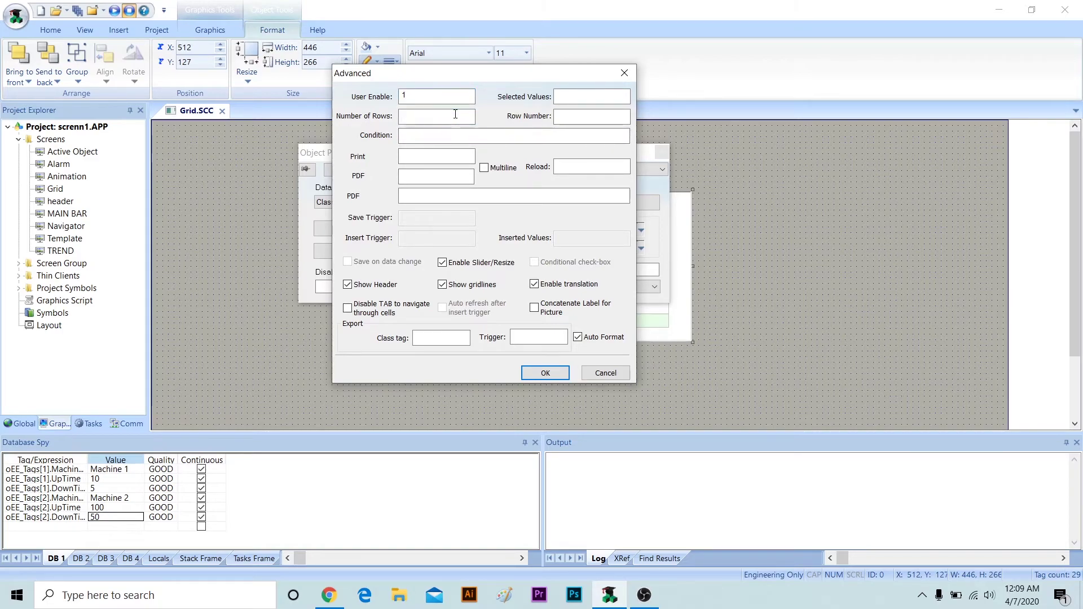
{"action": "type", "text": "NamRow"}
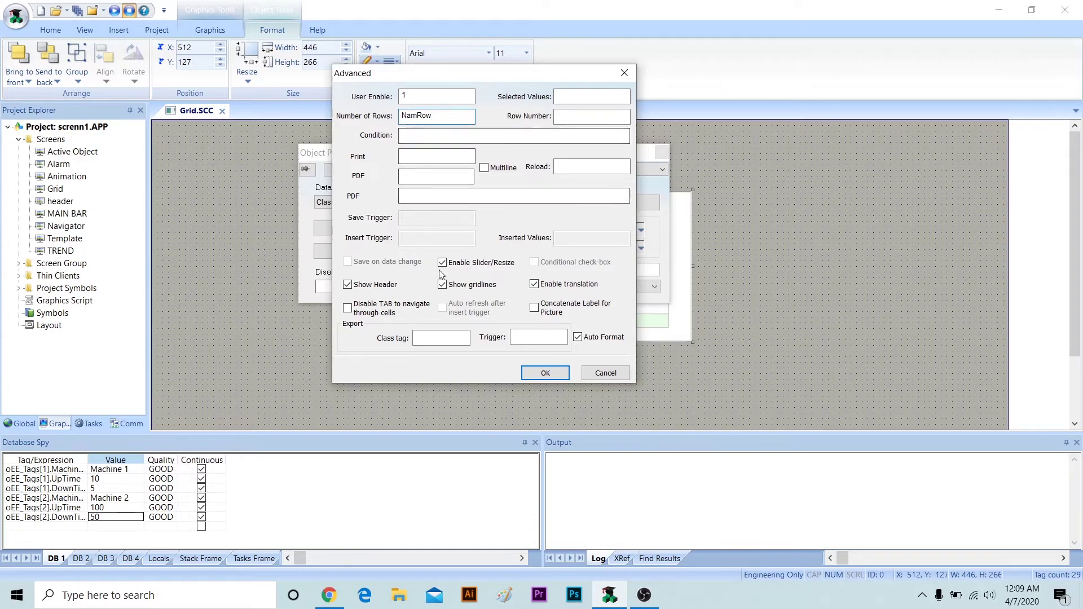
{"action": "left_click", "coordinate": [533, 373]}
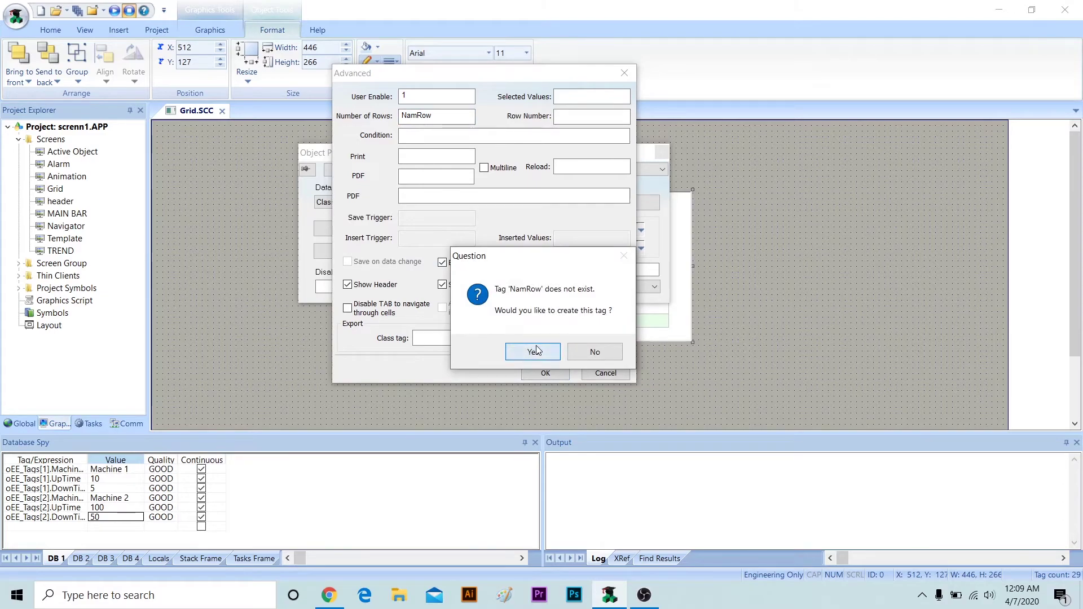
{"action": "left_click", "coordinate": [528, 351]}
{"action": "left_click", "coordinate": [451, 287]}
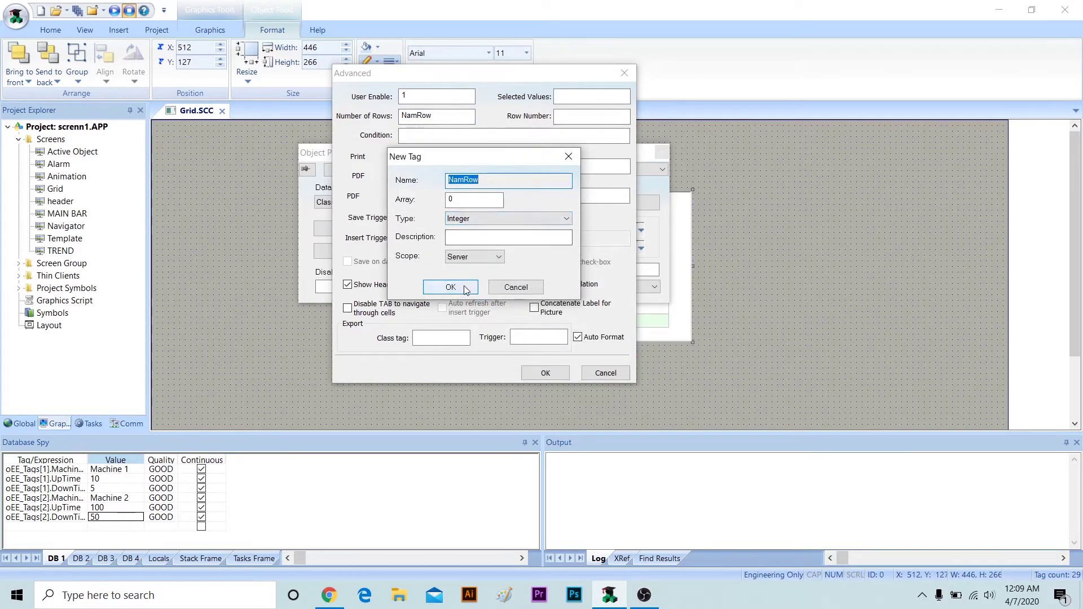
Step: Assign RowNum to the grid's Row Number, create it as an Integer tag, and accept the advanced settings
{"action": "left_click", "coordinate": [578, 119]}
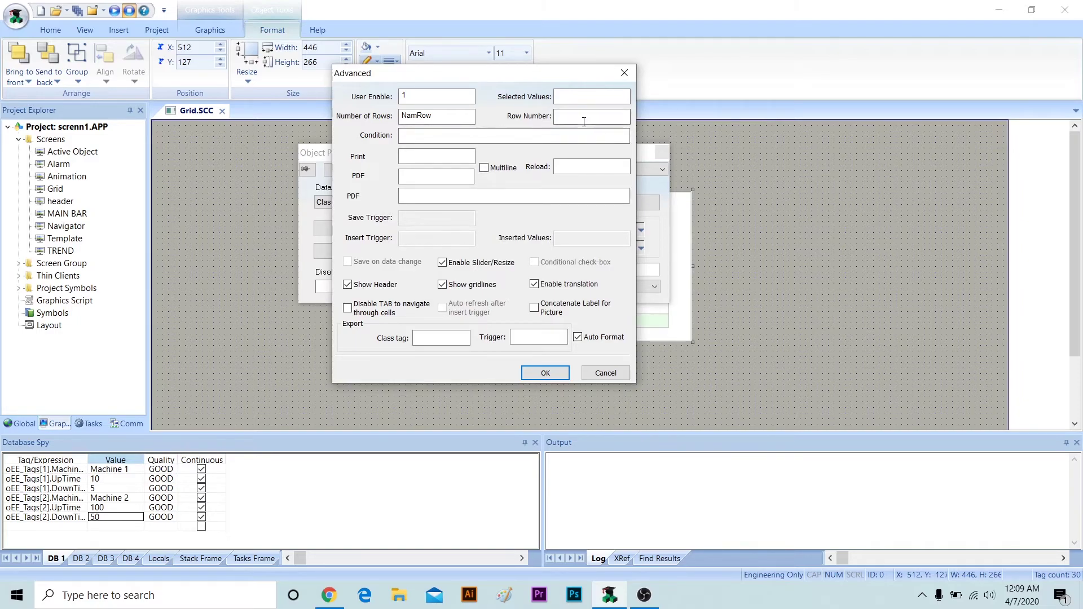
{"action": "type", "text": "RowNum"}
{"action": "left_click", "coordinate": [619, 161]}
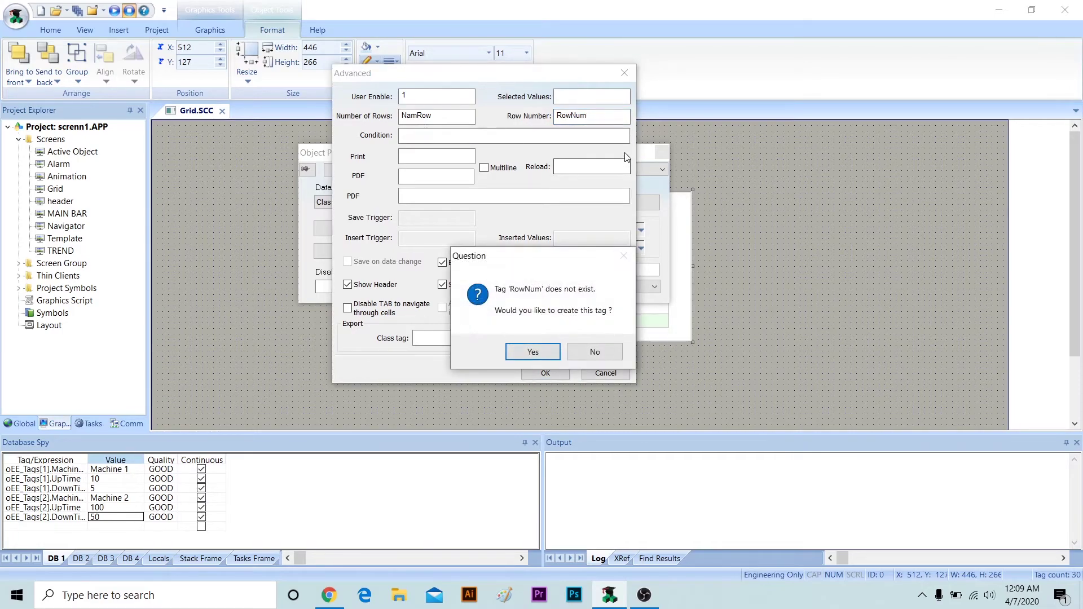
{"action": "left_click", "coordinate": [544, 351]}
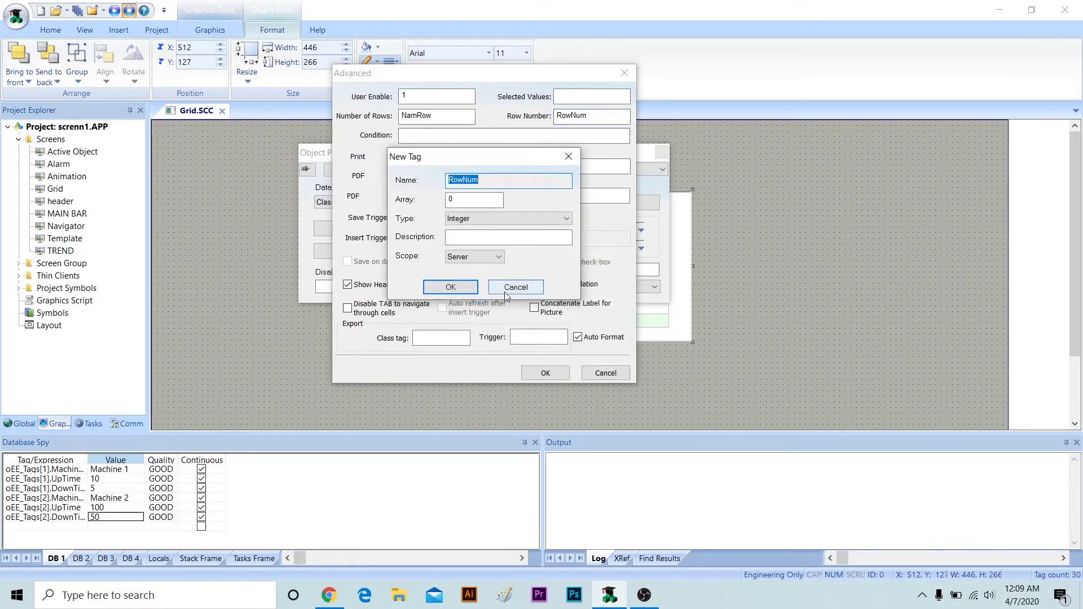
{"action": "left_click", "coordinate": [460, 288]}
{"action": "left_click", "coordinate": [550, 370]}
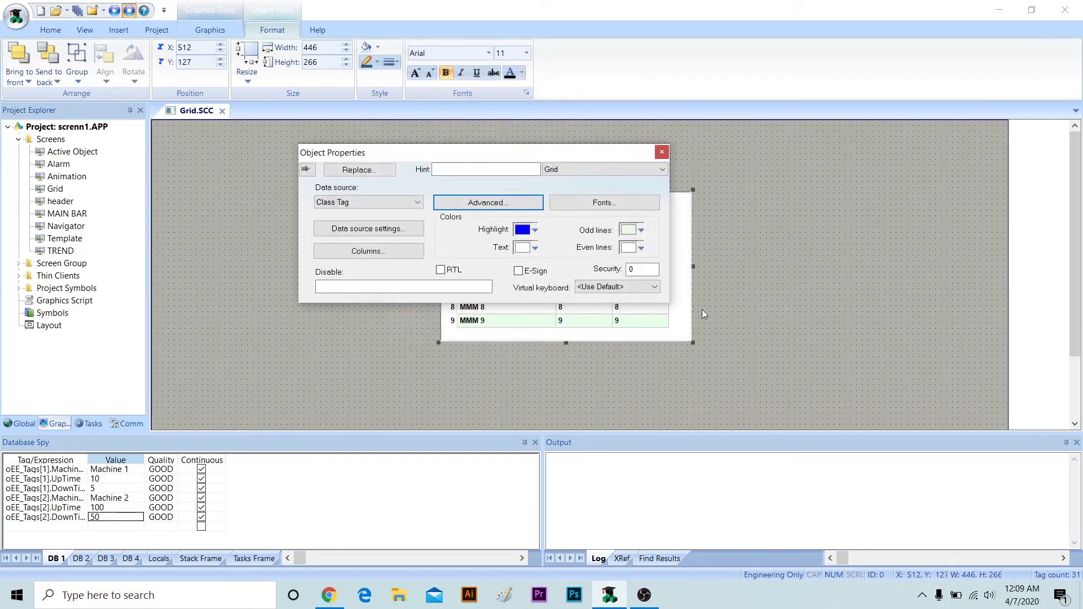
{"action": "left_click", "coordinate": [726, 310]}
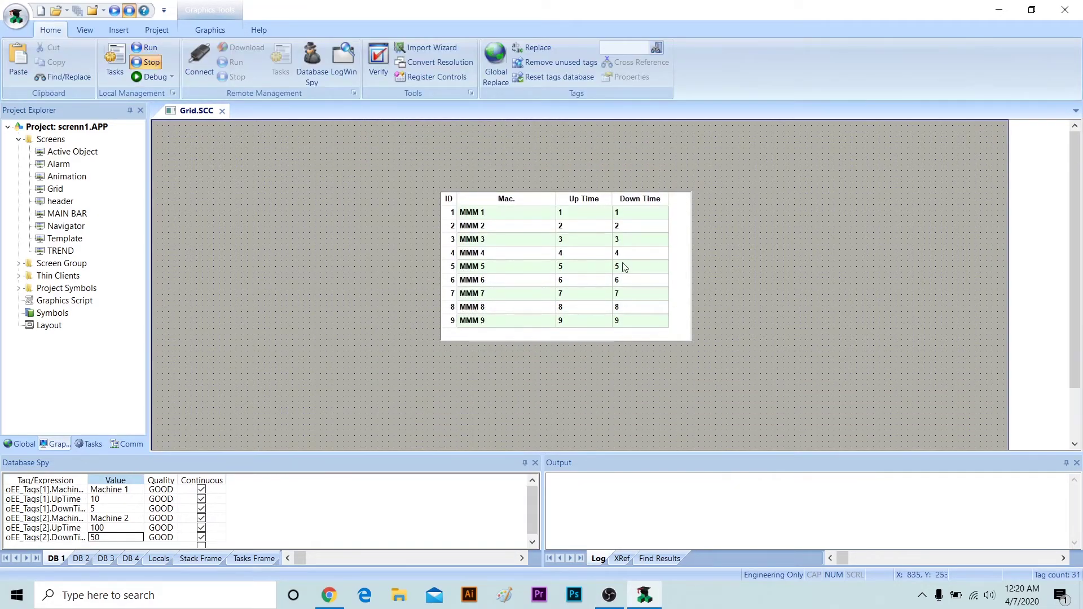
Step: Add the text "Row Of Num:###" to the Grid screen, beside the upper right of the grid object
{"action": "left_click", "coordinate": [210, 30]}
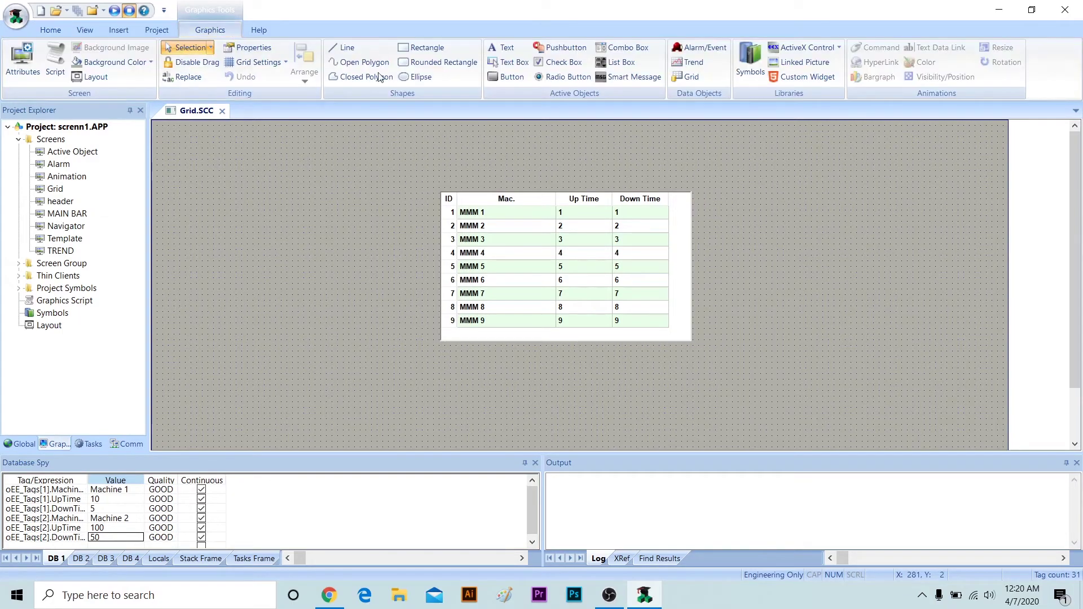
{"action": "left_click", "coordinate": [501, 47]}
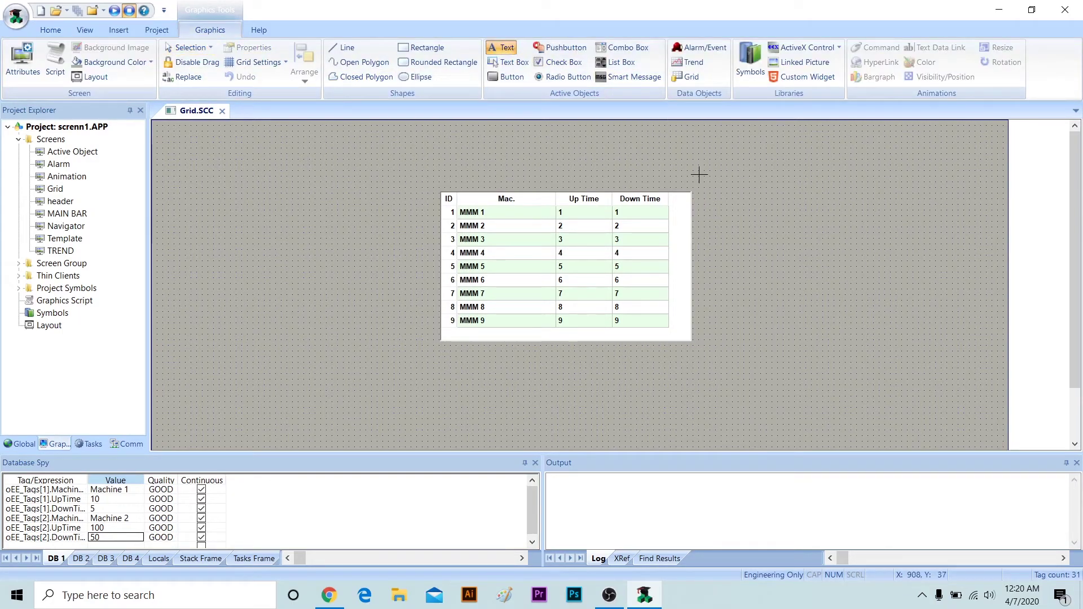
{"action": "left_click", "coordinate": [725, 213]}
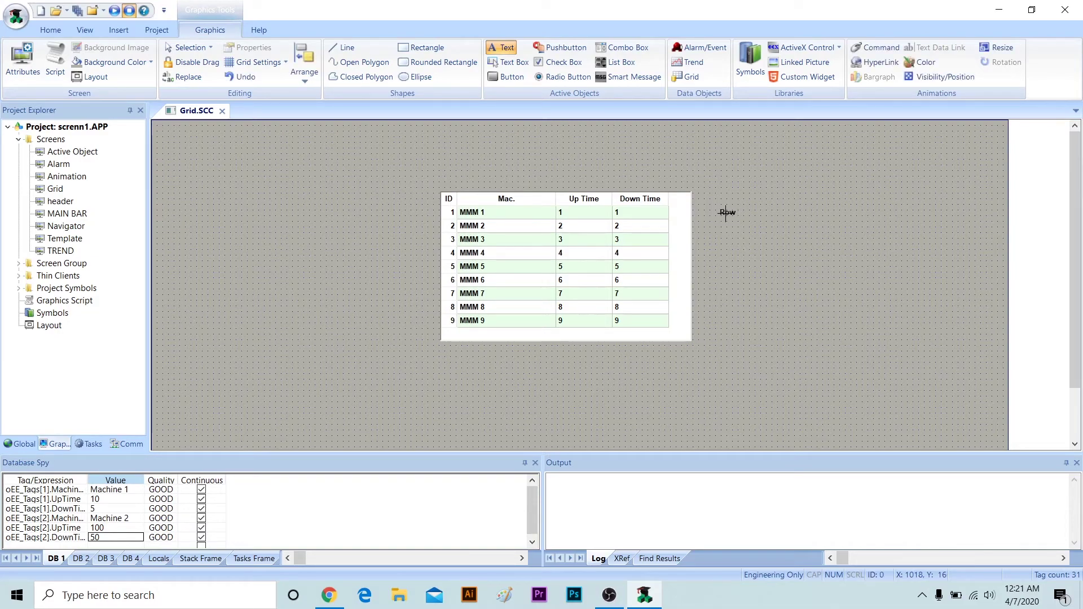
{"action": "type", "text": "Row Of NU"}
{"action": "type", "text": "m:###"}
{"action": "key", "text": "Return"}
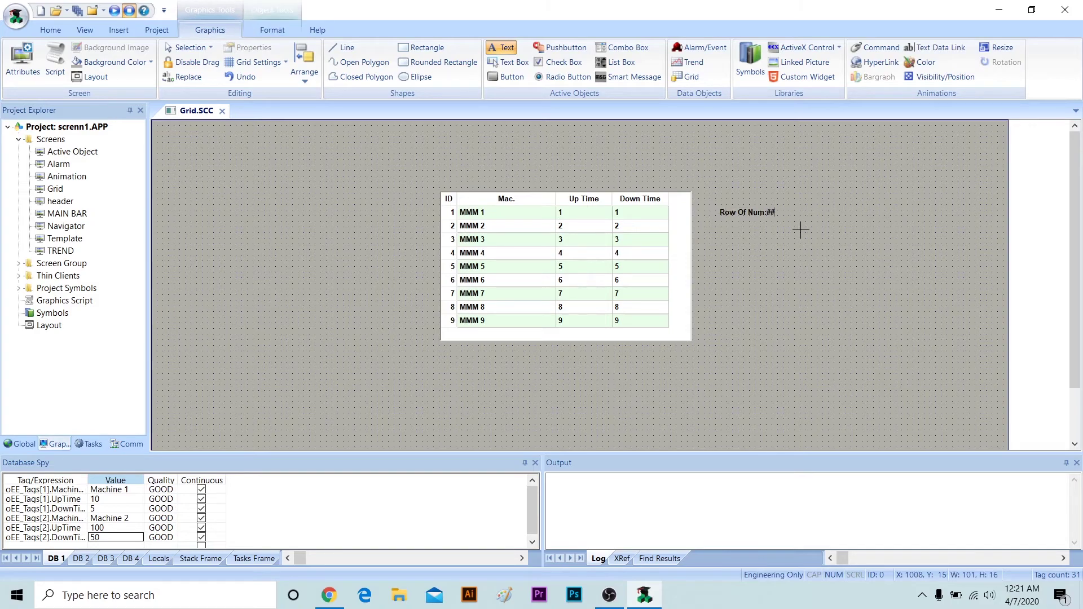
Step: Set the font of the "Row Of Num:###" text to Arial Black style, size 16
{"action": "double_click", "coordinate": [770, 211]}
{"action": "left_click", "coordinate": [458, 249]}
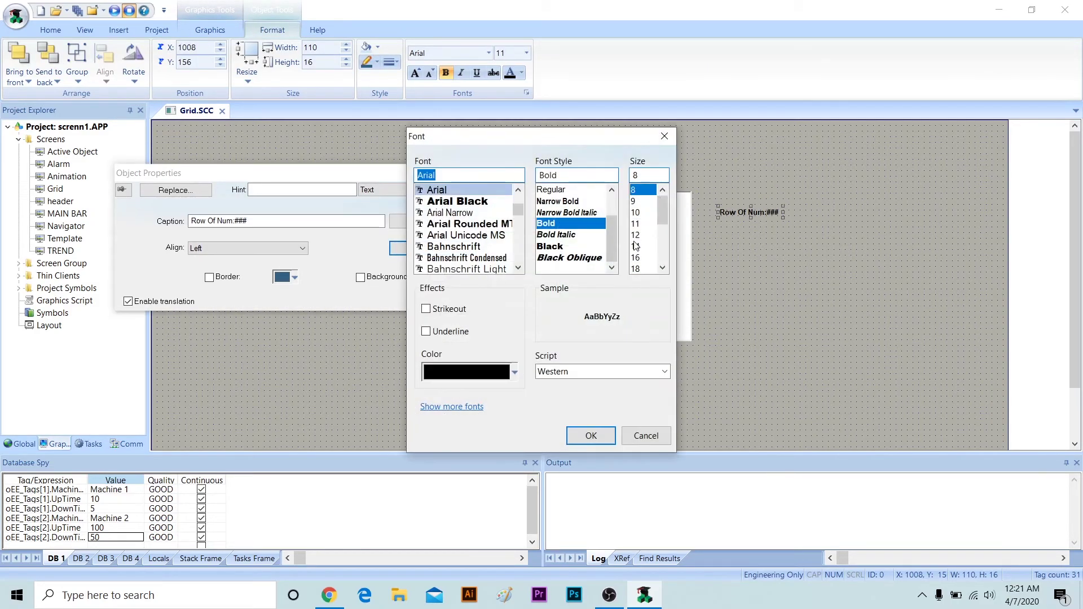
{"action": "left_click", "coordinate": [638, 247]}
{"action": "left_click", "coordinate": [638, 257]}
{"action": "left_click", "coordinate": [546, 246]}
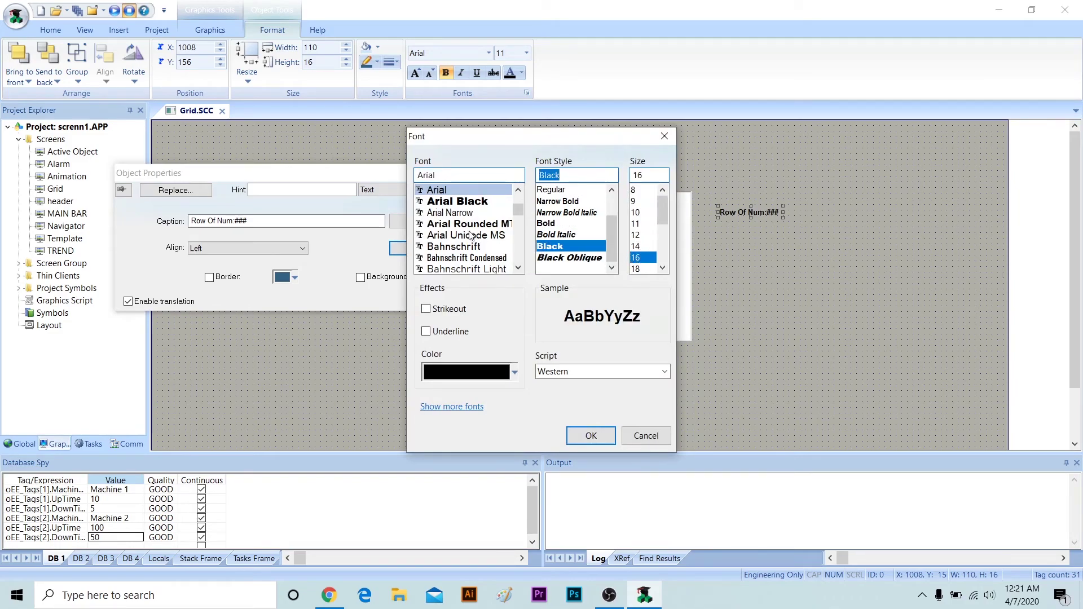
{"action": "left_click", "coordinate": [590, 435]}
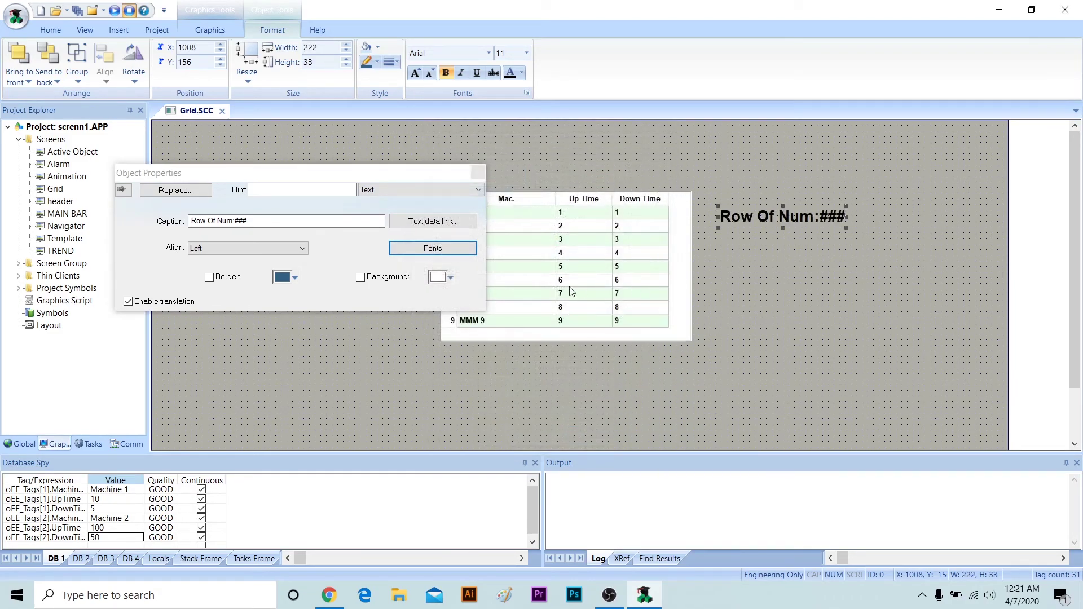
Step: Add a text data link to the "Row Of Num:###" text using the integer tag RowNum
{"action": "left_click", "coordinate": [452, 221]}
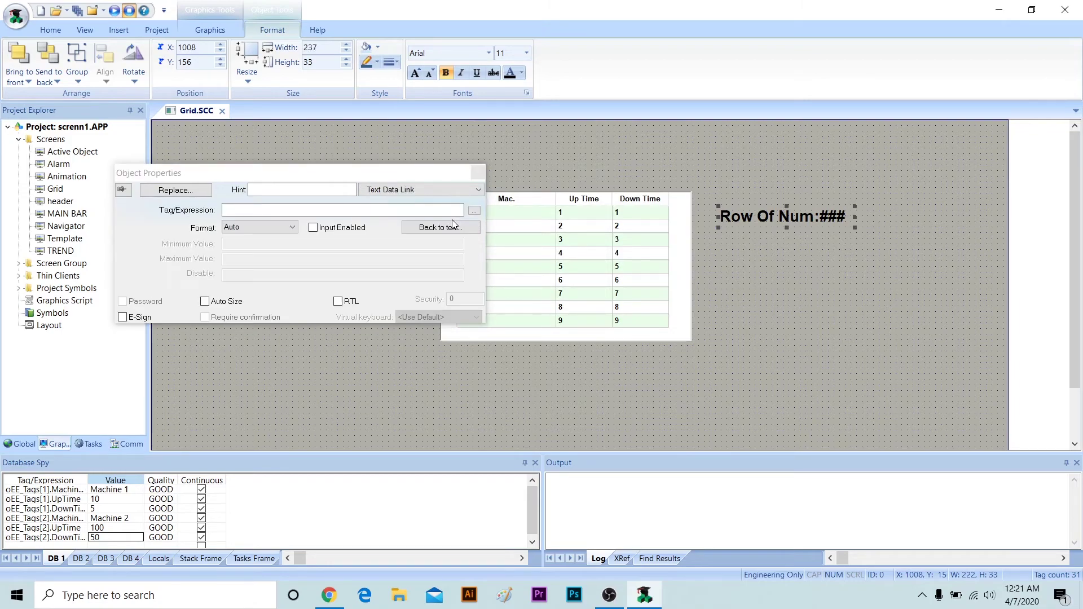
{"action": "left_click", "coordinate": [474, 210]}
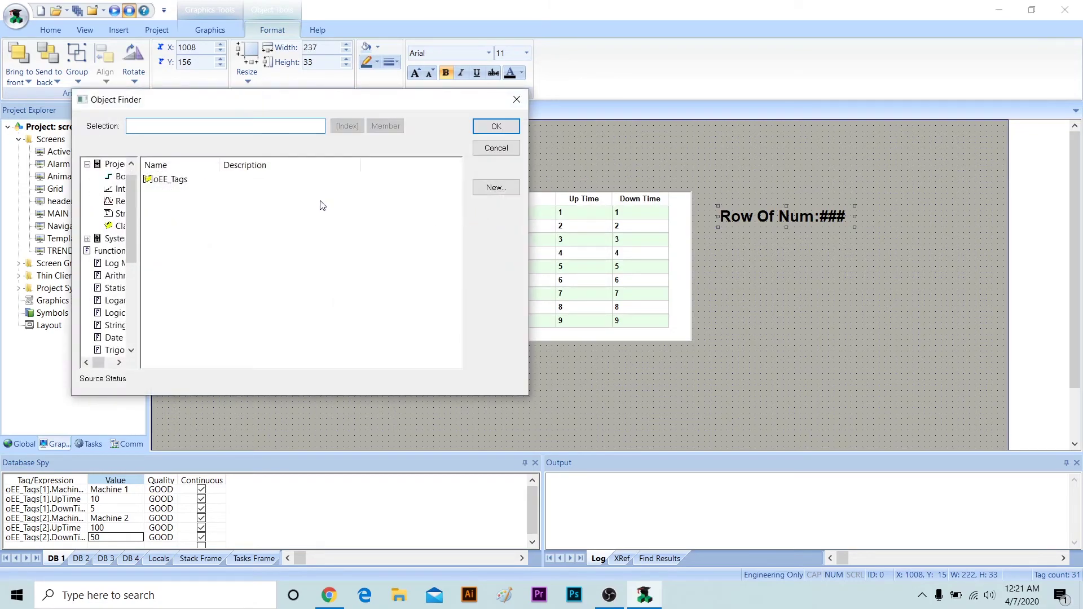
{"action": "left_click", "coordinate": [122, 189]}
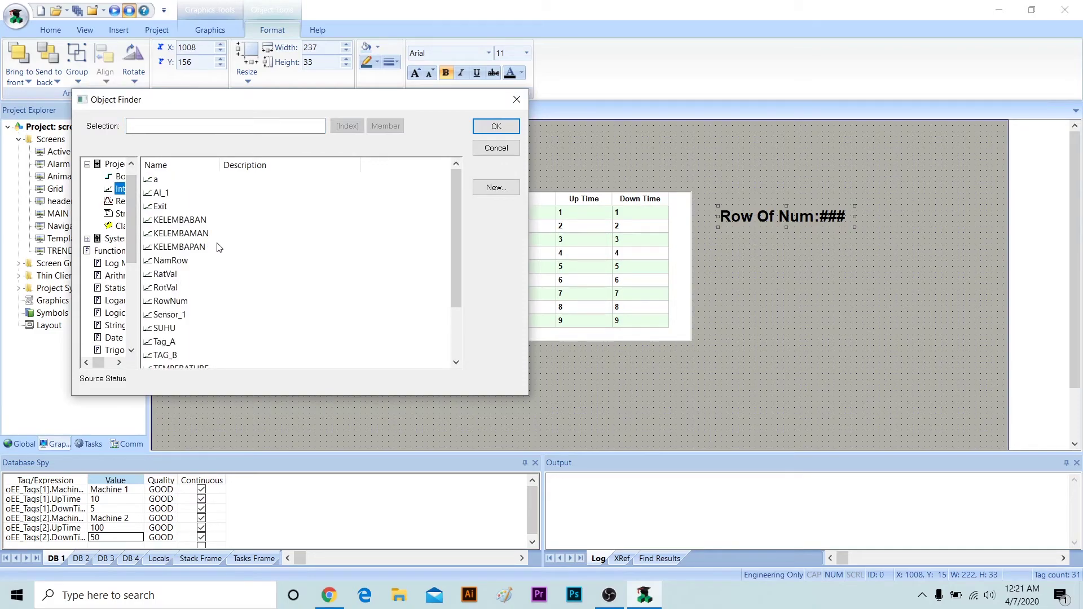
{"action": "scroll", "coordinate": [222, 248], "scroll_direction": "down", "scroll_amount": 2}
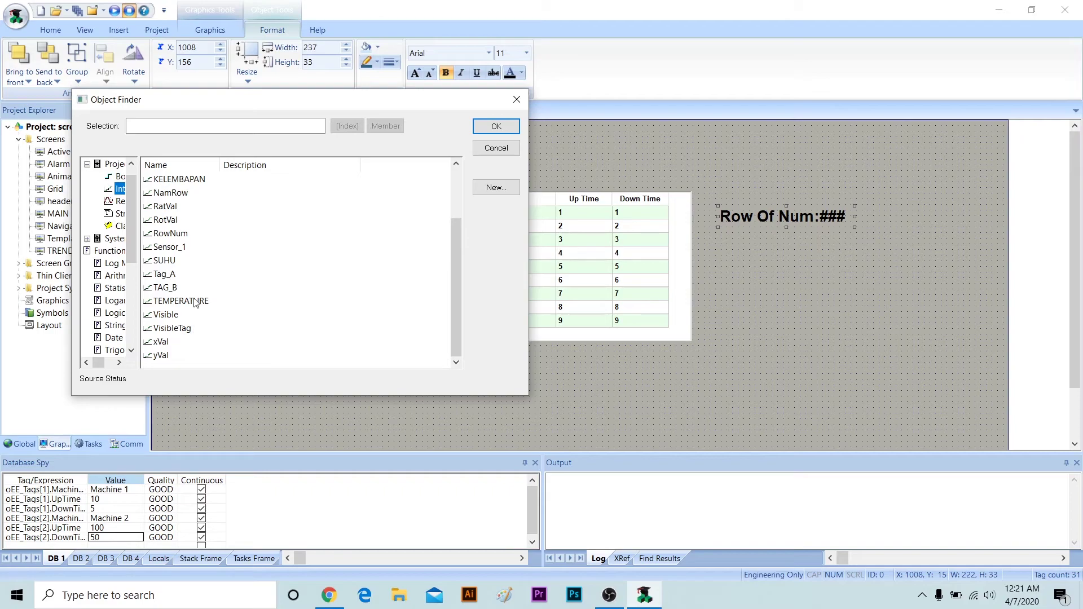
{"action": "left_click", "coordinate": [188, 233]}
{"action": "left_click", "coordinate": [496, 137]}
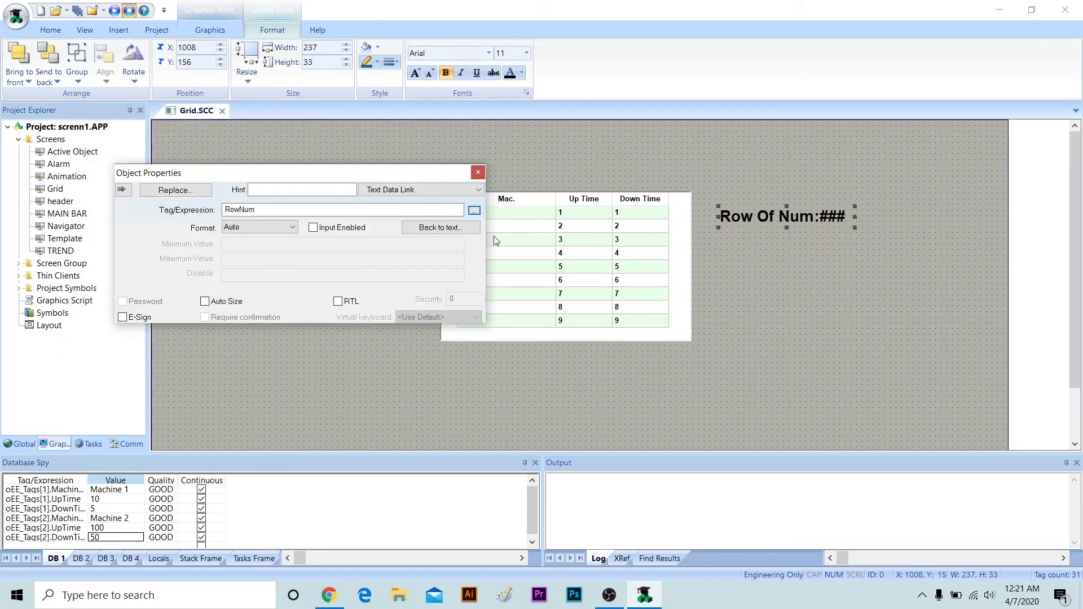
{"action": "left_click", "coordinate": [777, 258]}
Step: Duplicate the "Row Of Num:###" text directly below the original and link the copy to the NamRow tag
{"action": "left_click", "coordinate": [787, 218]}
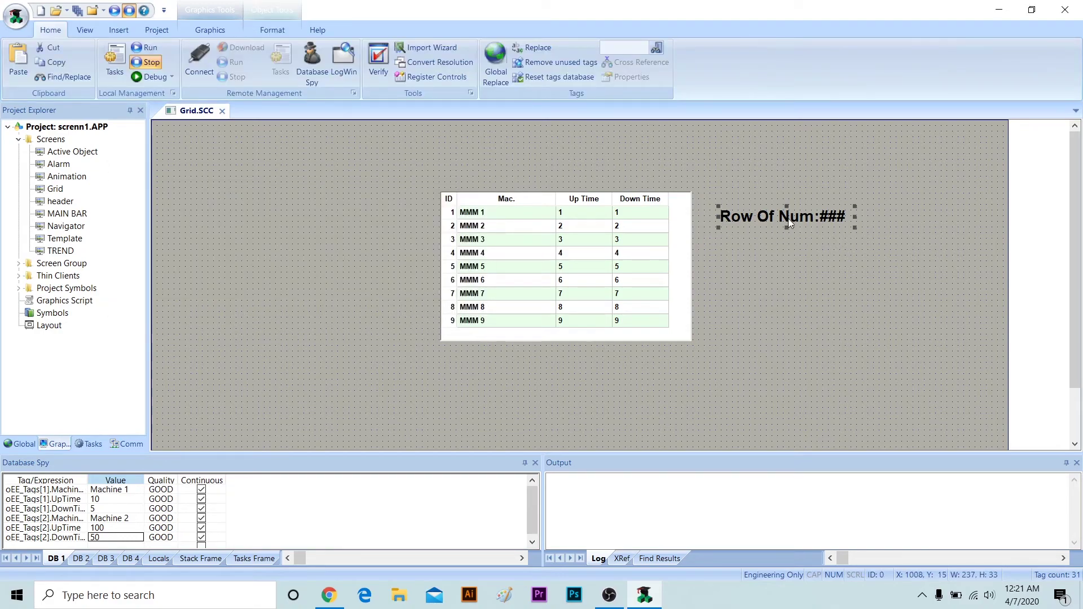
{"action": "left_click_drag", "start_coordinate": [788, 218], "coordinate": [788, 250]}
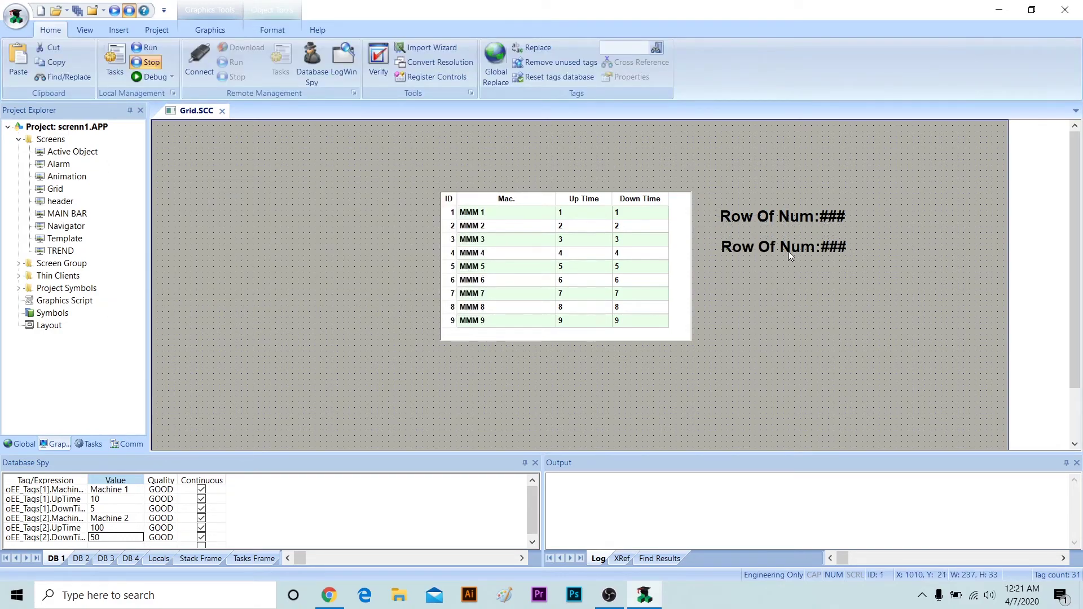
{"action": "double_click", "coordinate": [791, 248]}
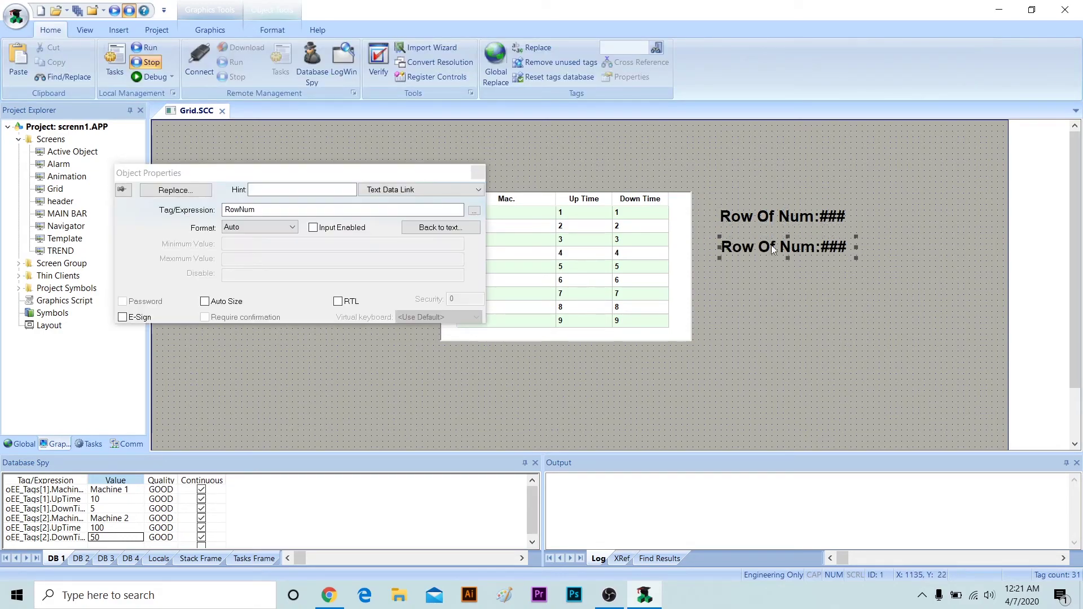
{"action": "left_click", "coordinate": [475, 211]}
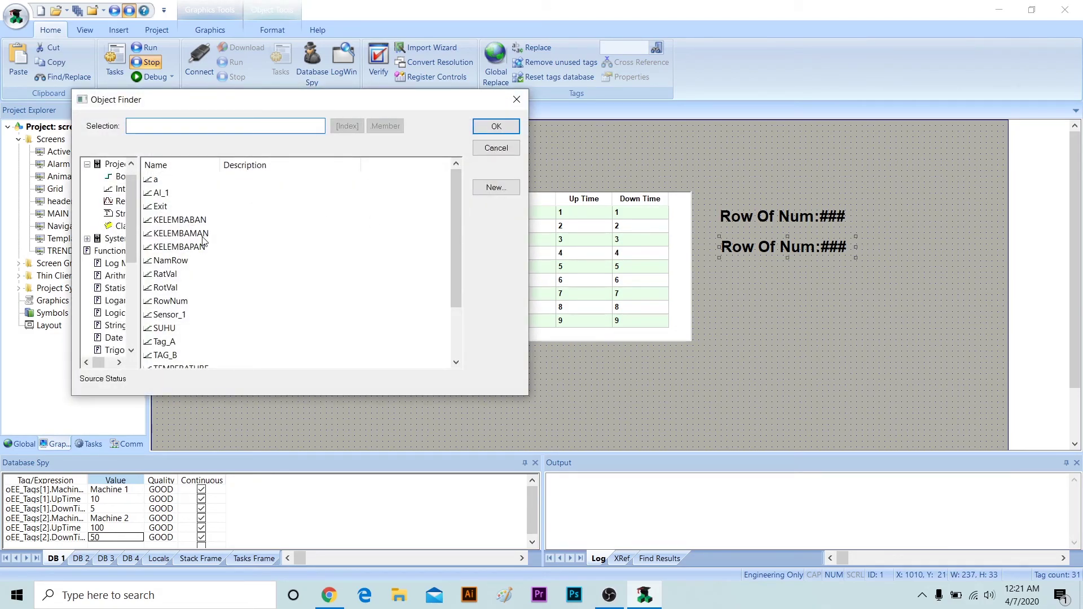
{"action": "double_click", "coordinate": [170, 260]}
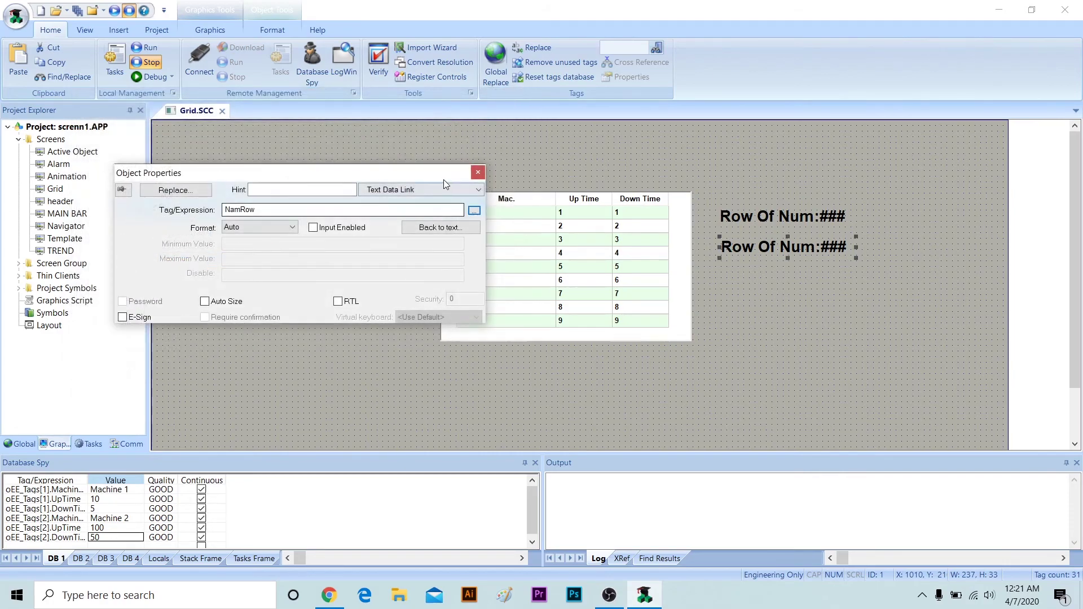
Step: Change the lower text's caption to "Num Of Row:###", then close the Grid screen and save its changes
{"action": "left_click", "coordinate": [445, 190]}
{"action": "left_click", "coordinate": [445, 202]}
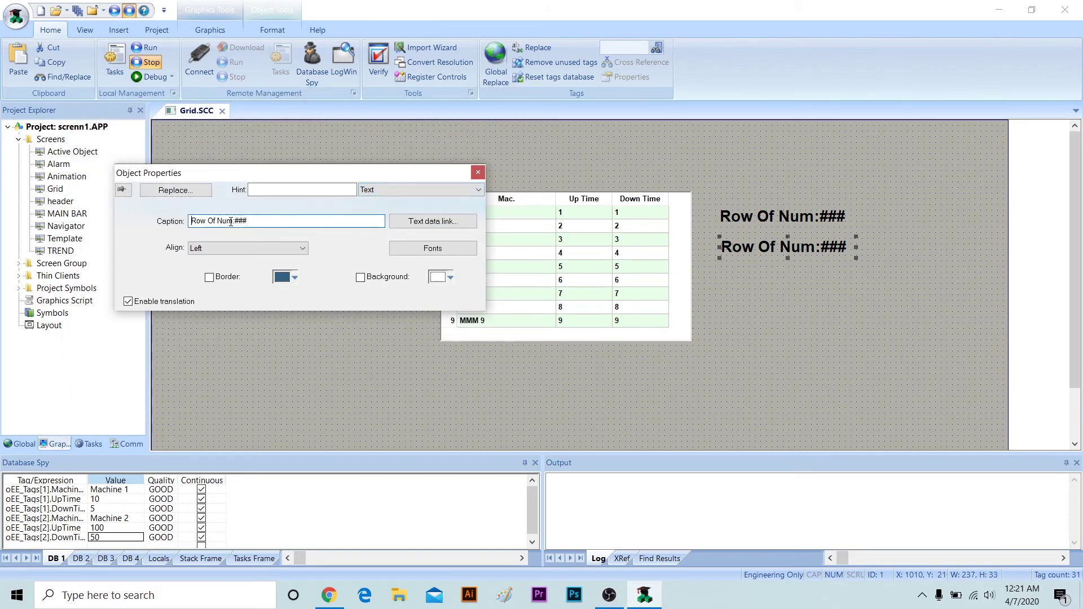
{"action": "left_click_drag", "start_coordinate": [233, 221], "coordinate": [185, 226]}
{"action": "type", "text": "Num Of RO"}
{"action": "key", "text": "BackSpace"}
{"action": "type", "text": "ow"}
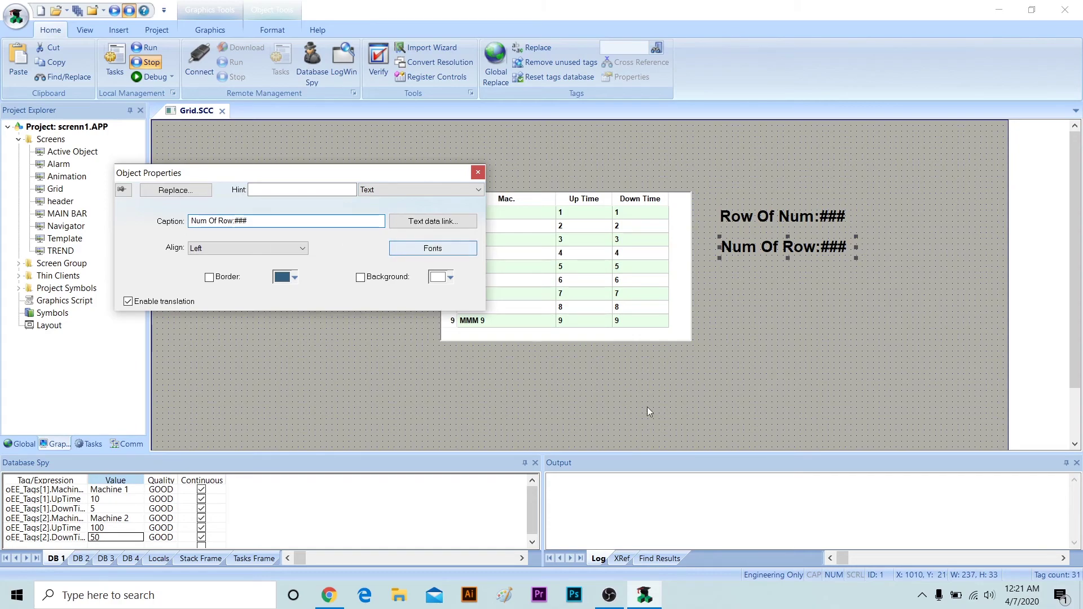
{"action": "left_click", "coordinate": [754, 359]}
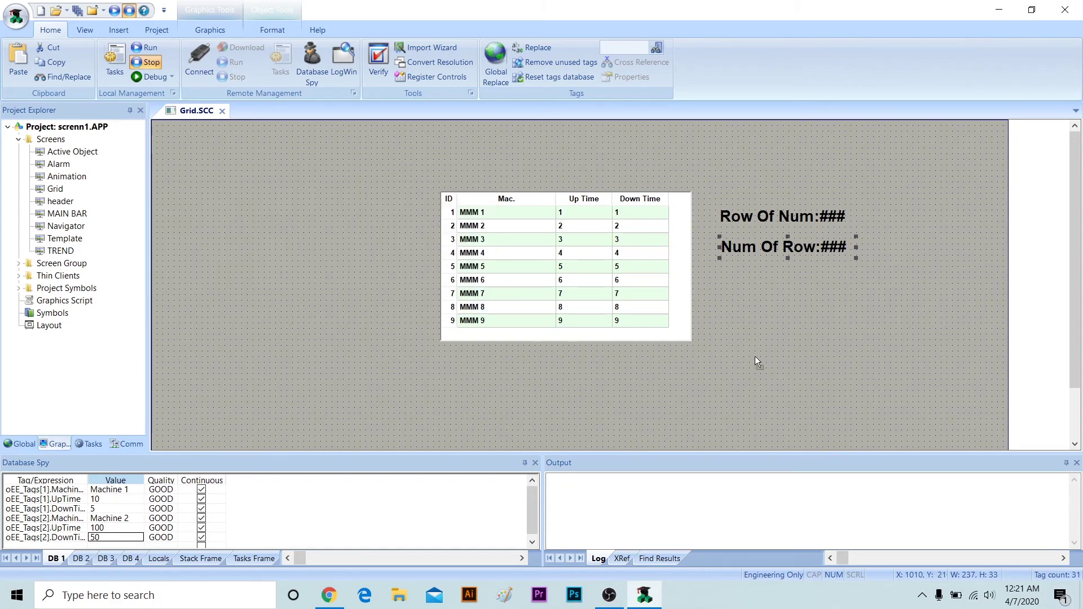
{"action": "left_click", "coordinate": [222, 112]}
{"action": "left_click", "coordinate": [488, 346]}
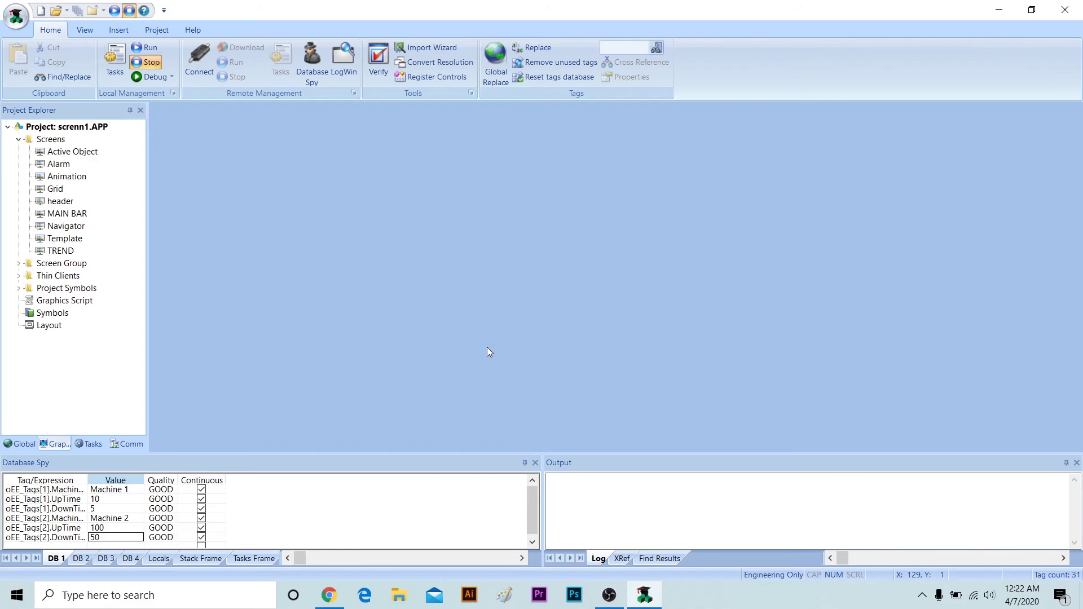
Step: Run the project and select each row on the GRID screen in turn to check the row number and row count texts
{"action": "left_click", "coordinate": [145, 47]}
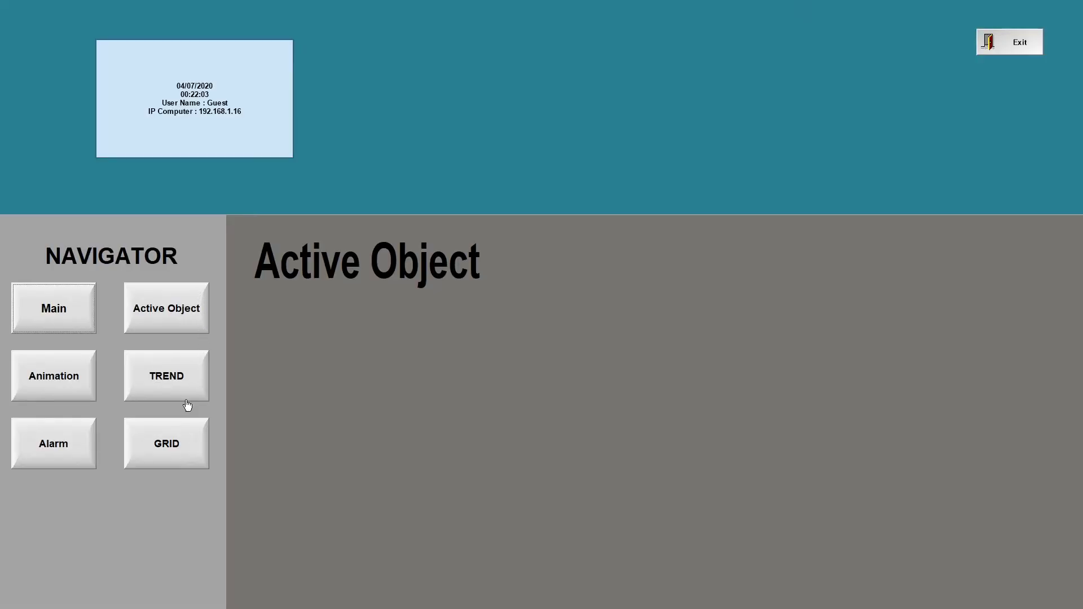
{"action": "left_click", "coordinate": [176, 447]}
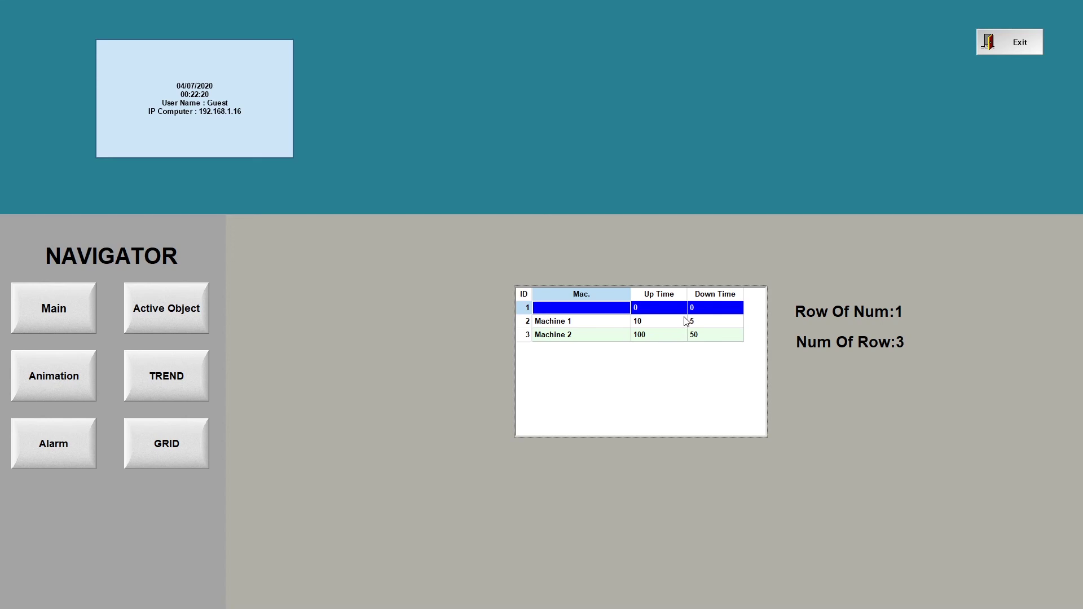
{"action": "left_click", "coordinate": [605, 321]}
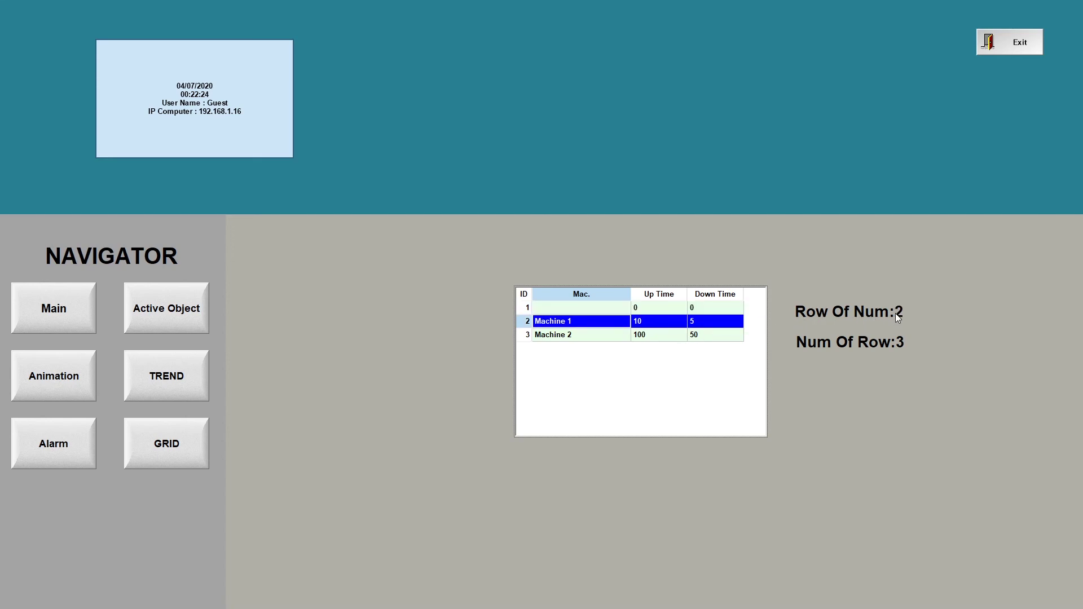
{"action": "left_click", "coordinate": [597, 337]}
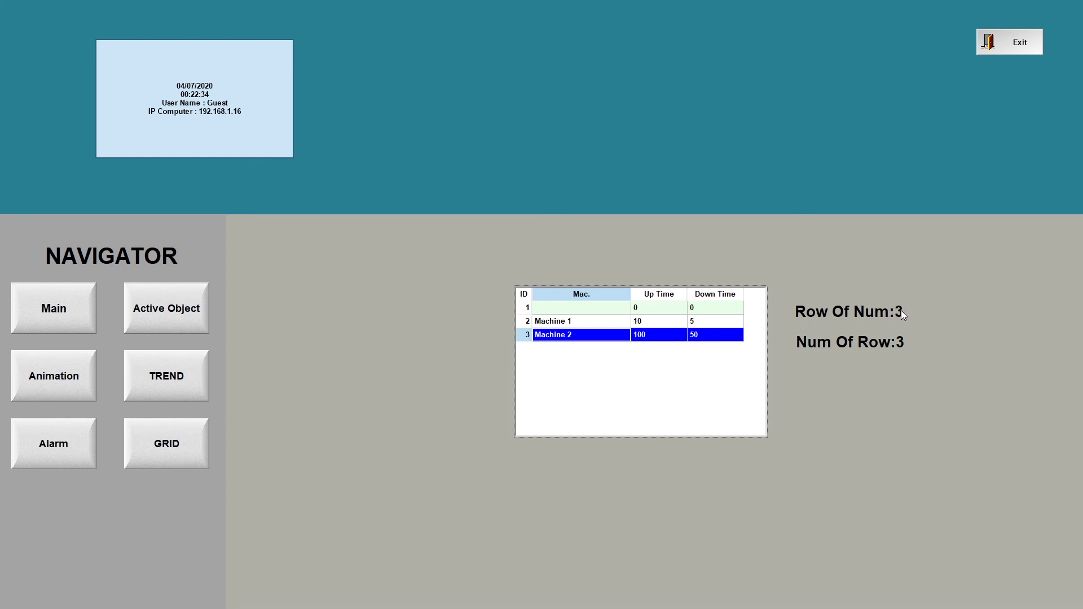
{"action": "left_click", "coordinate": [602, 308]}
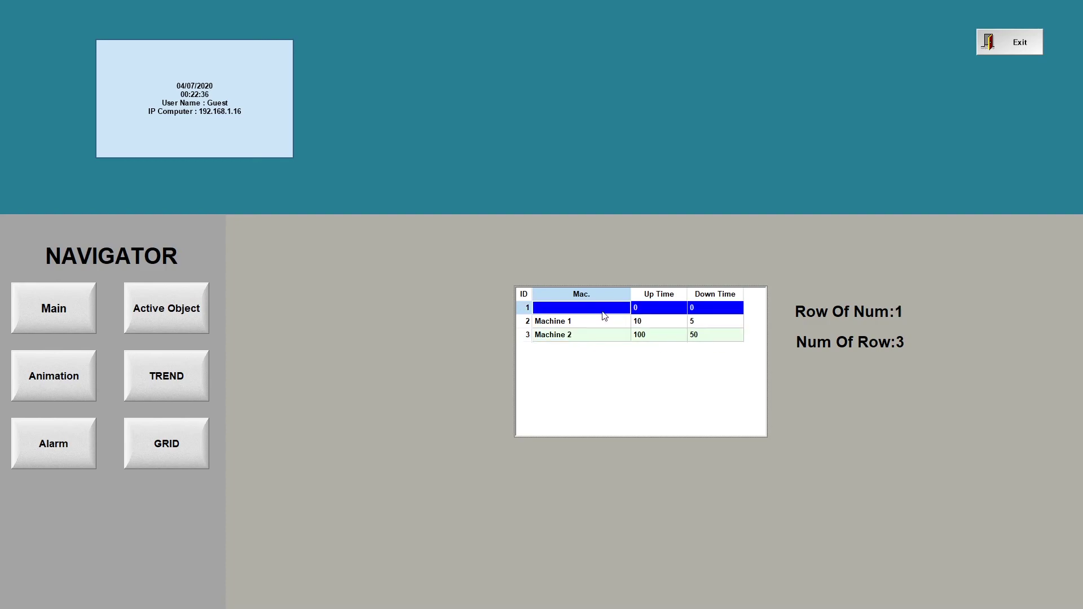